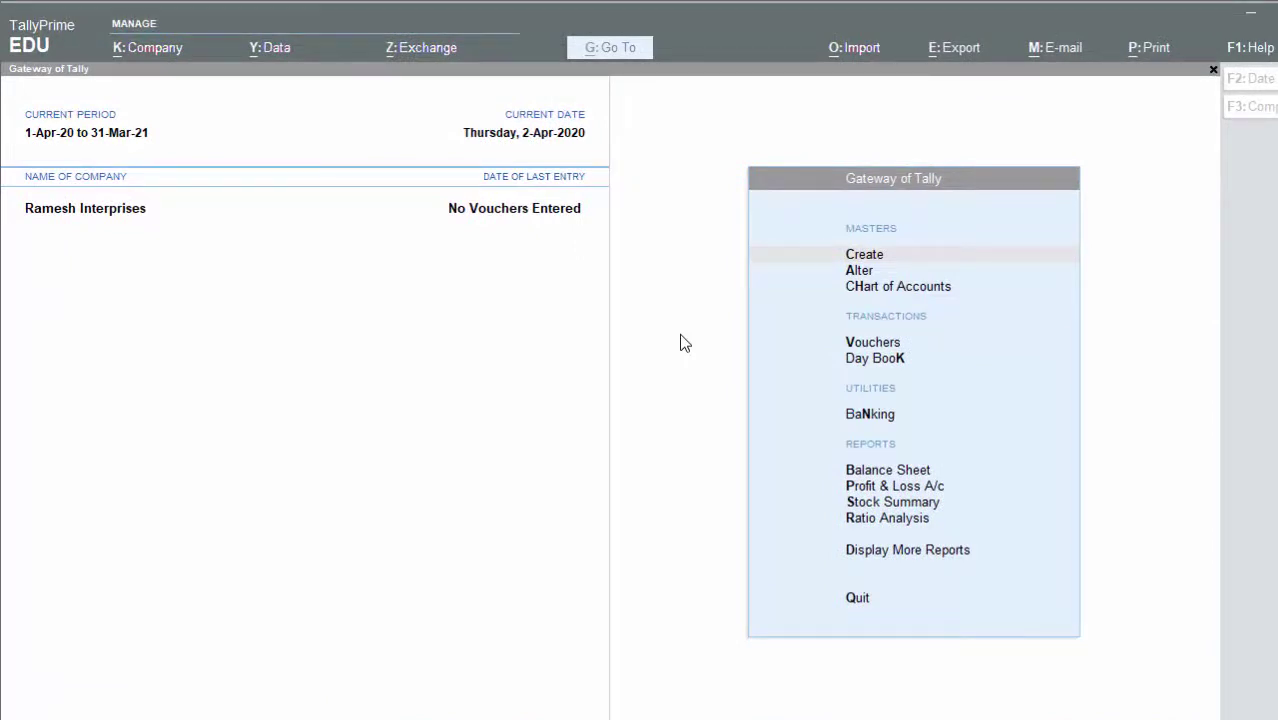
- Start a new receipt voucher
{"action": "left_click", "coordinate": [1035, 258]}
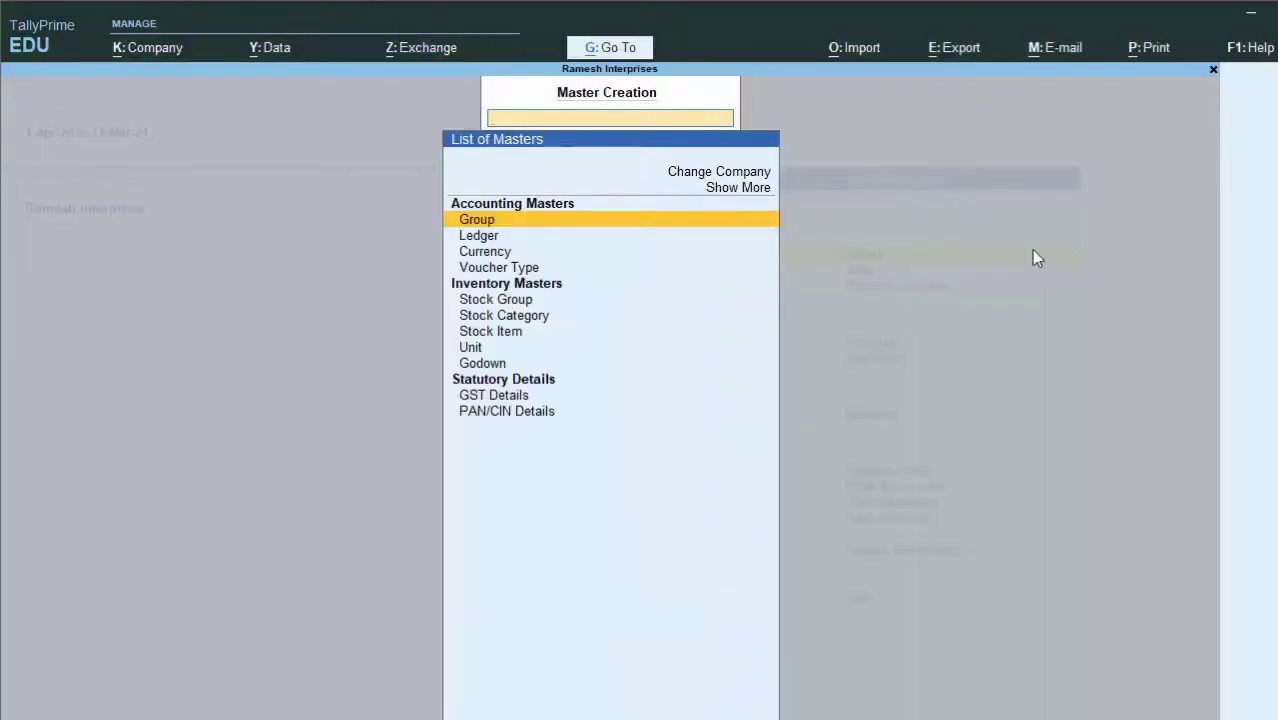
{"action": "key", "text": "Escape"}
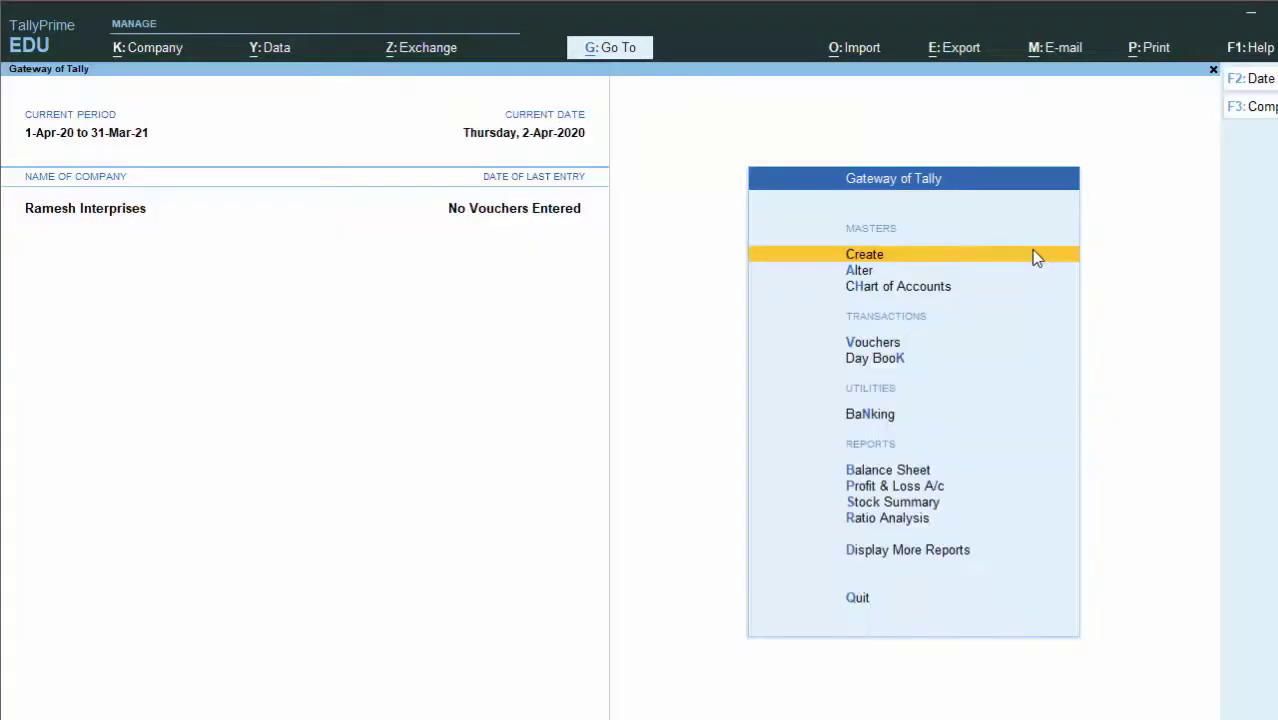
{"action": "left_click", "coordinate": [878, 341]}
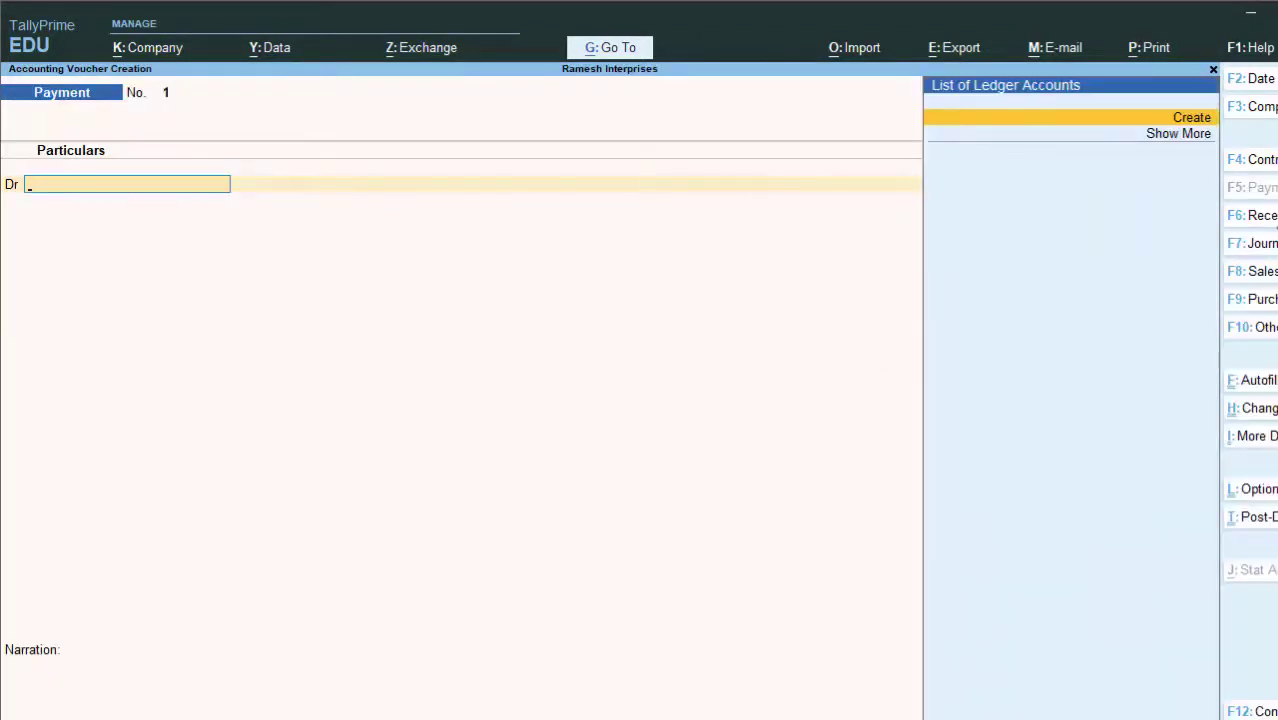
{"action": "key", "text": "F6"}
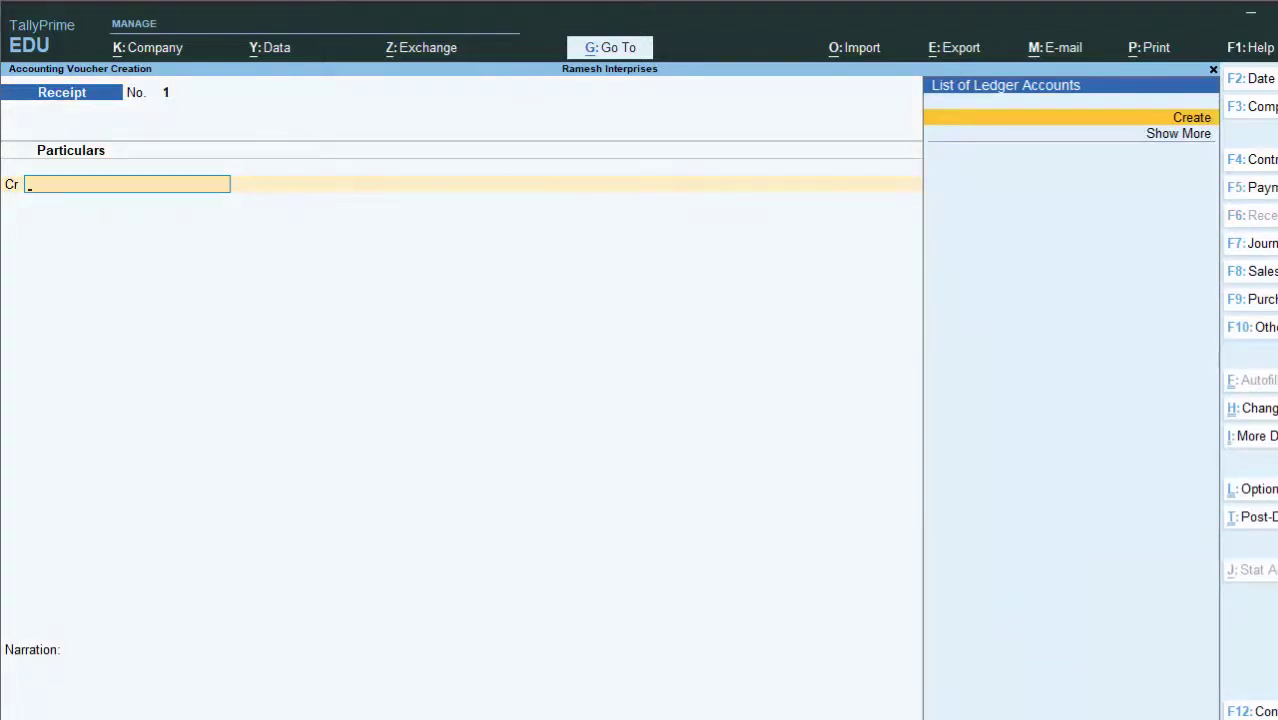
- Begin creating a ledger named Capital A/c from within the receipt voucher, leaving its alias blank
{"action": "key", "text": "alt+c"}
{"action": "type", "text": "Ca"}
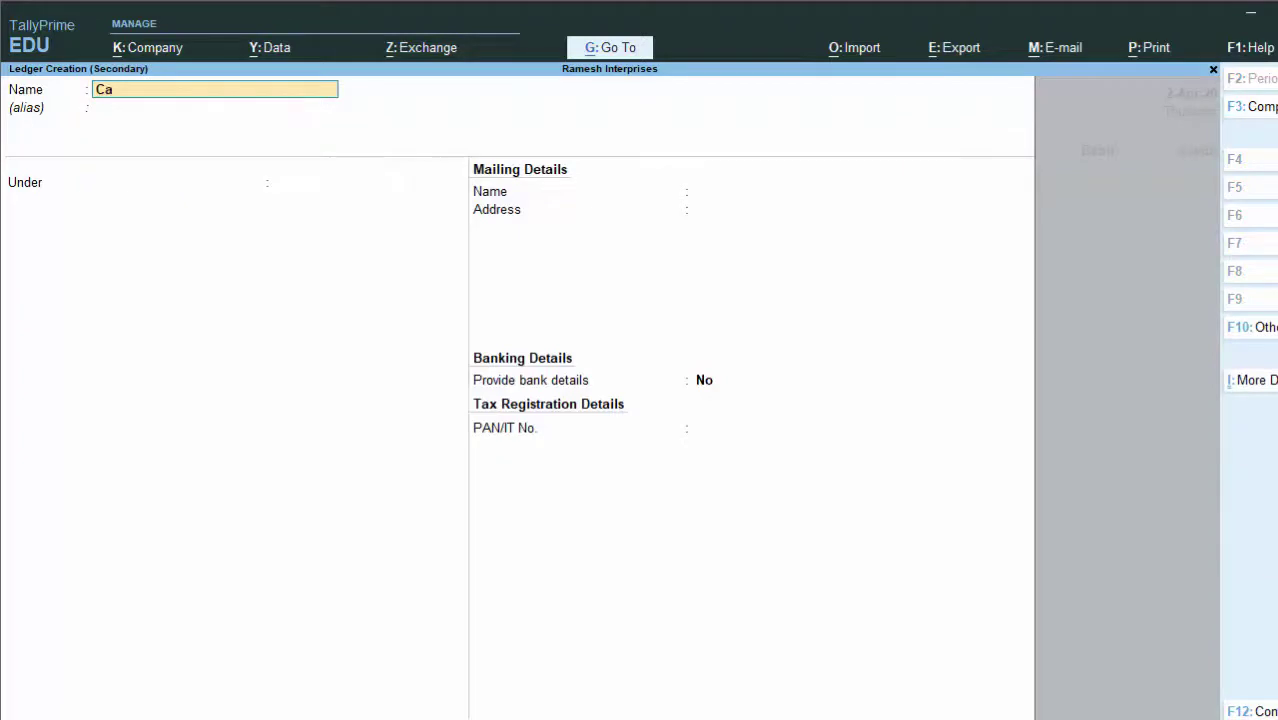
{"action": "type", "text": "pita"}
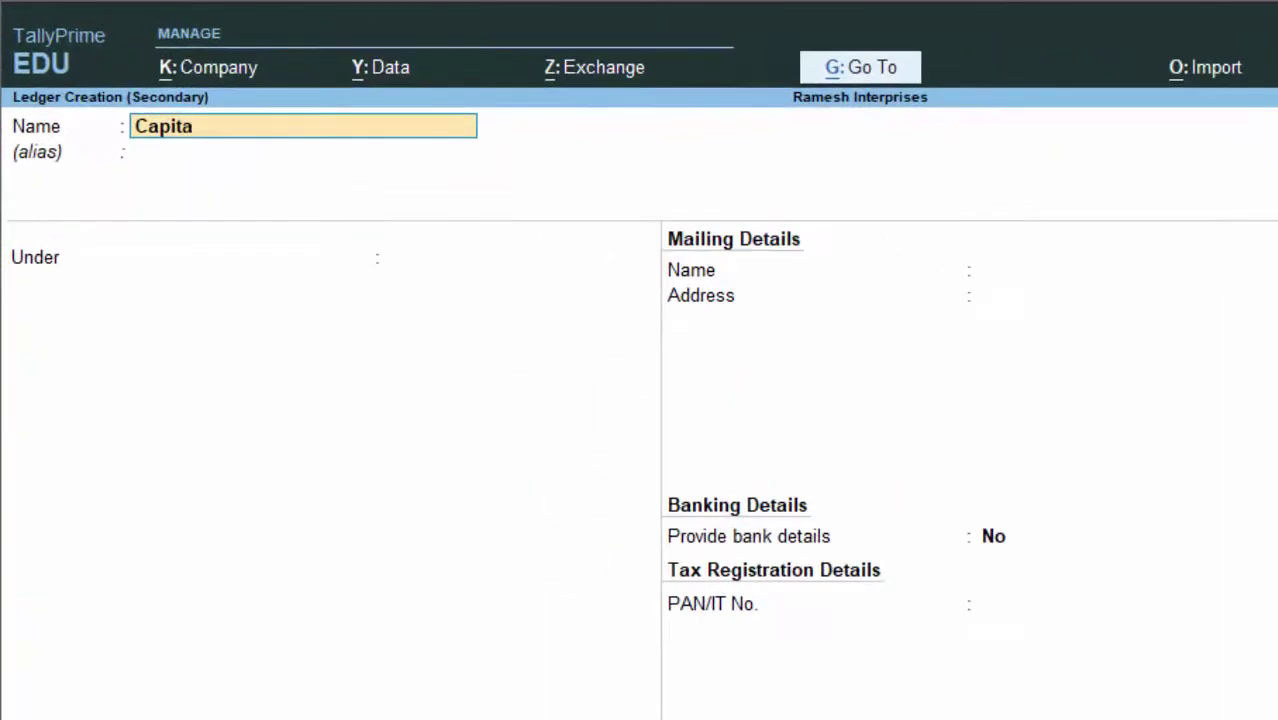
{"action": "type", "text": "l a/c"}
{"action": "key", "text": "Return"}
{"action": "key", "text": "Return"}
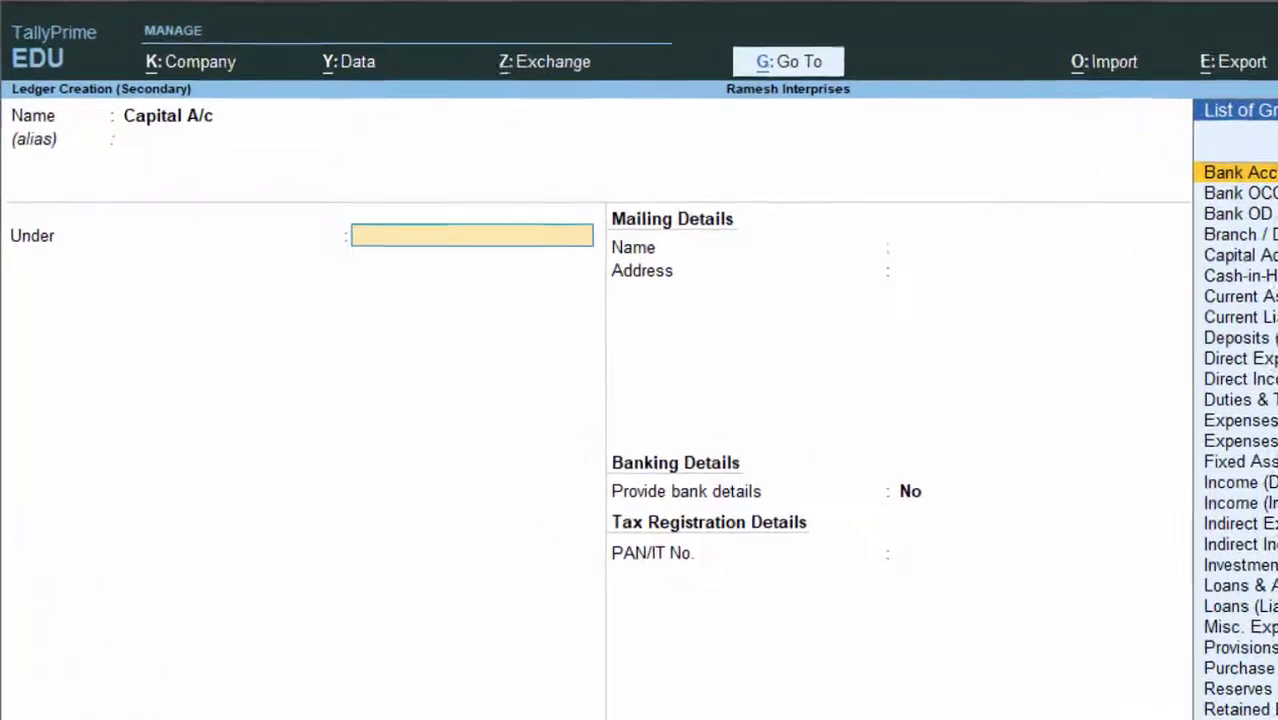
- Place the new ledger under Purchase Accounts and save it, skipping the bank details and inventory allocations
{"action": "key", "text": "Down"}
{"action": "key", "text": "Down"}
{"action": "key", "text": "Down"}
{"action": "key", "text": "Down"}
{"action": "key", "text": "Down"}
{"action": "key", "text": "Down"}
{"action": "key", "text": "Down"}
{"action": "key", "text": "Down"}
{"action": "key", "text": "Down"}
{"action": "key", "text": "Down"}
{"action": "key", "text": "Down"}
{"action": "key", "text": "Down"}
{"action": "key", "text": "Down"}
{"action": "key", "text": "Down"}
{"action": "key", "text": "Down"}
{"action": "key", "text": "Down"}
{"action": "key", "text": "Down"}
{"action": "key", "text": "Down"}
{"action": "key", "text": "Down"}
{"action": "key", "text": "Down"}
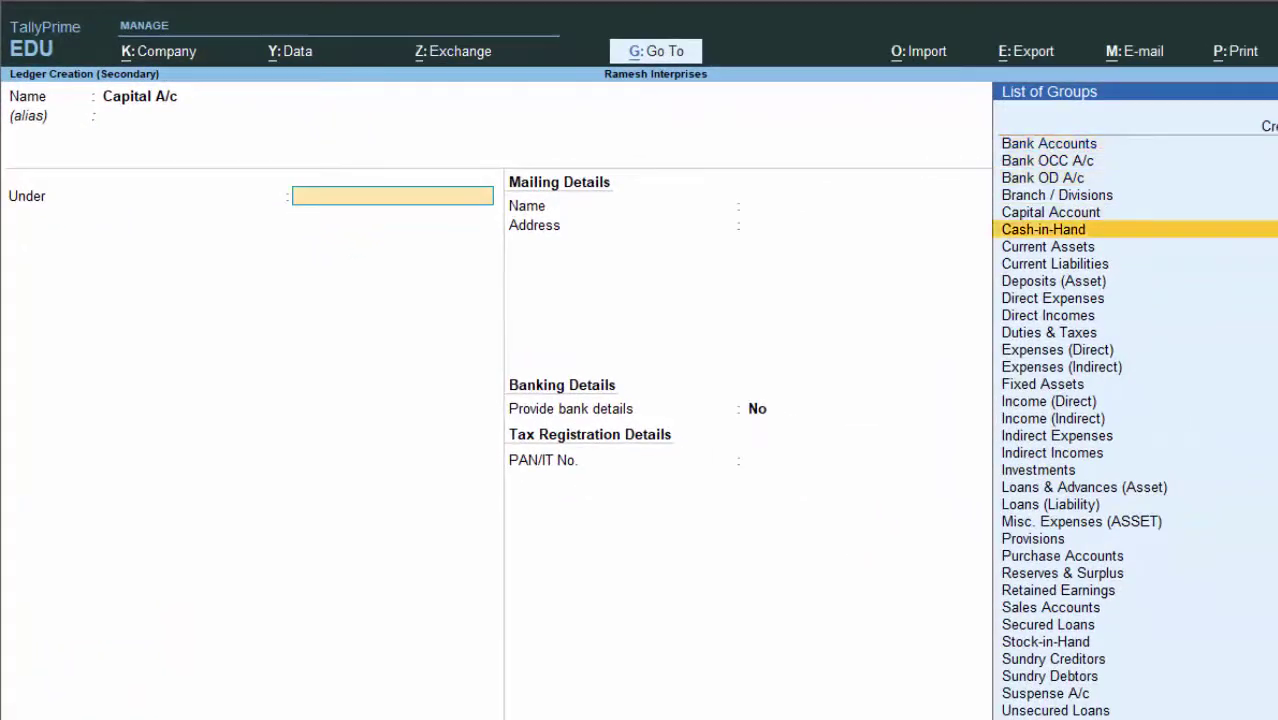
{"action": "key", "text": "Down"}
{"action": "key", "text": "Down"}
{"action": "key", "text": "Down"}
{"action": "key", "text": "Down"}
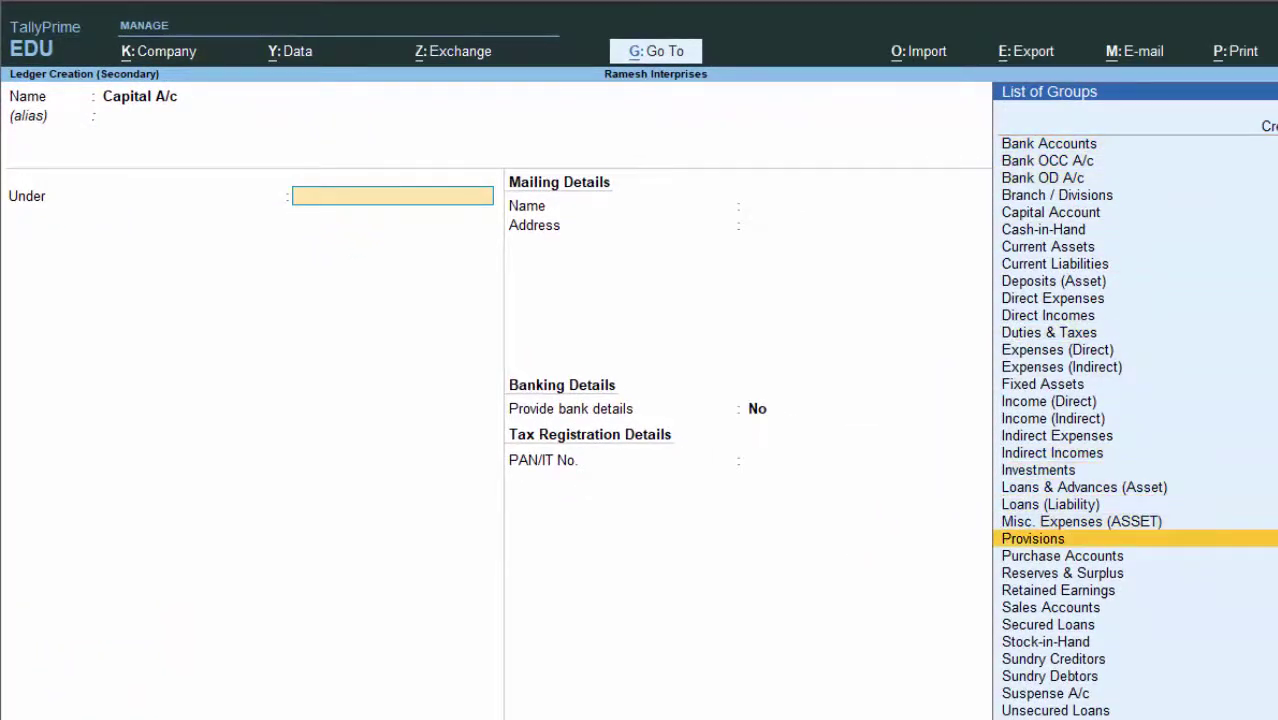
{"action": "key", "text": "Return"}
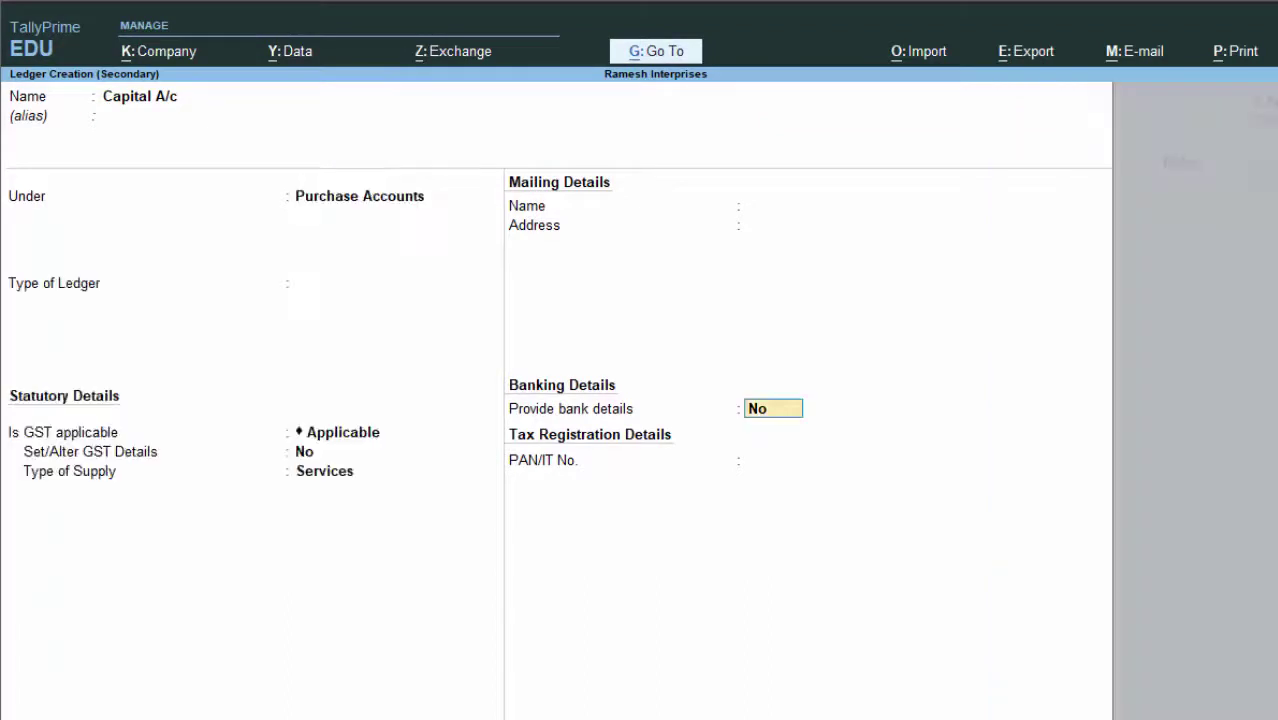
{"action": "key", "text": "Return"}
{"action": "key", "text": "Return"}
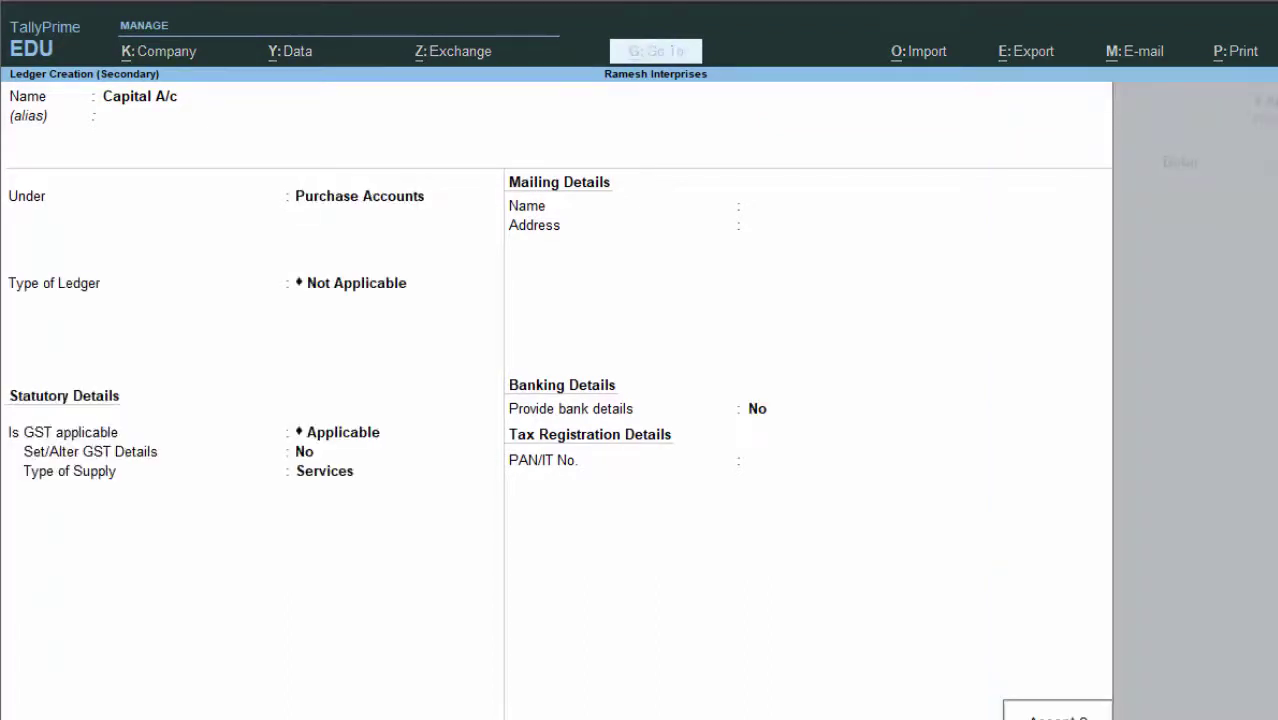
{"action": "key", "text": "Return"}
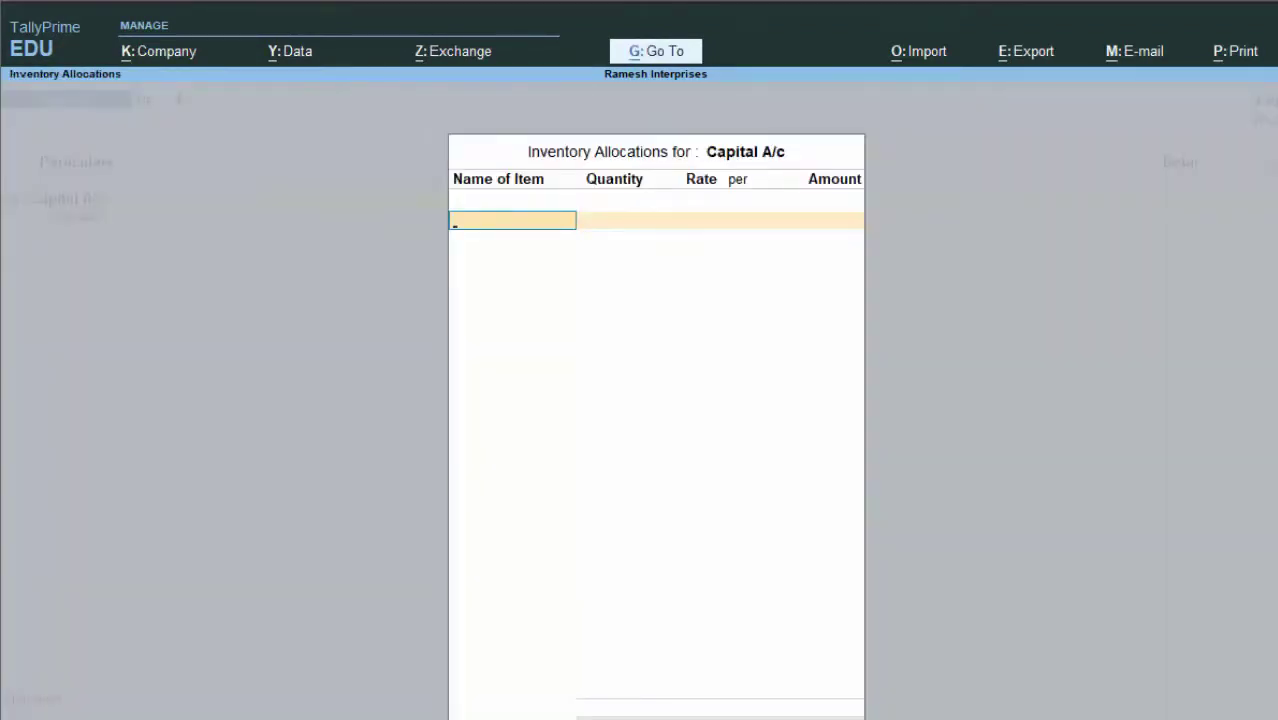
{"action": "key", "text": "Return"}
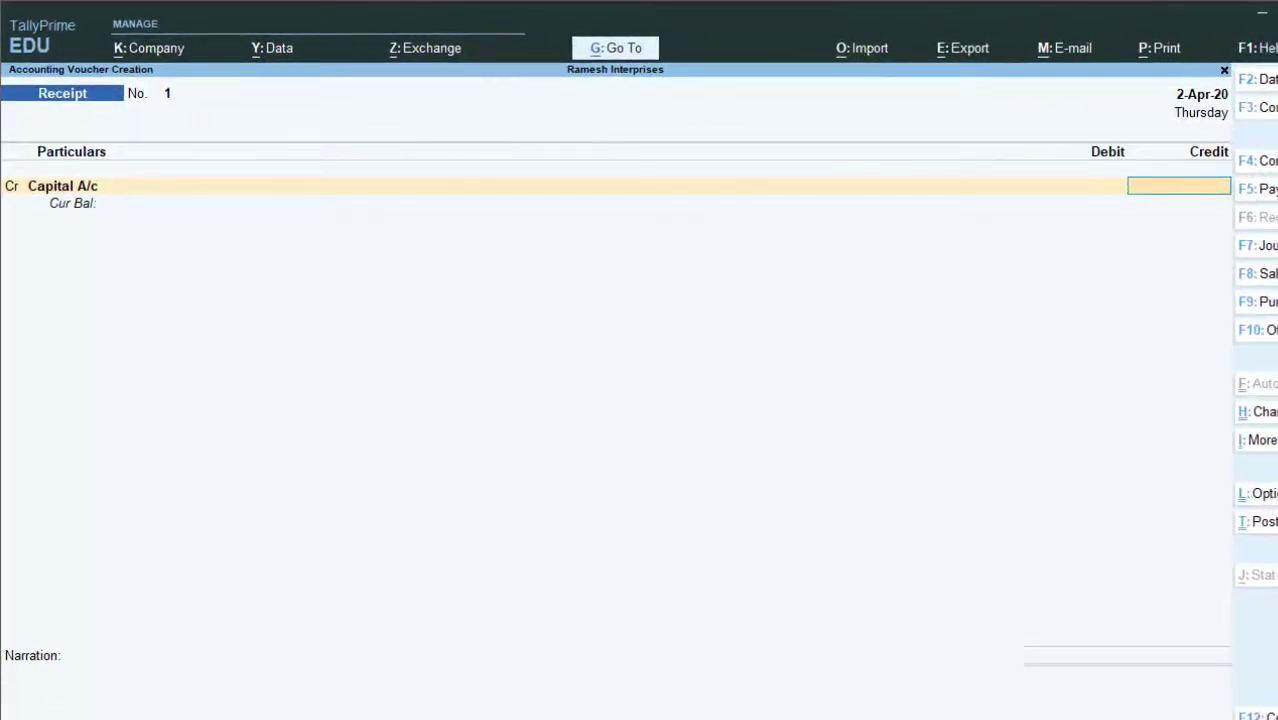
- Record a 7000 receipt by crediting Capital A/c and debiting Cash, without a narration, and save the voucher
{"action": "type", "text": "7000"}
{"action": "key", "text": "Return"}
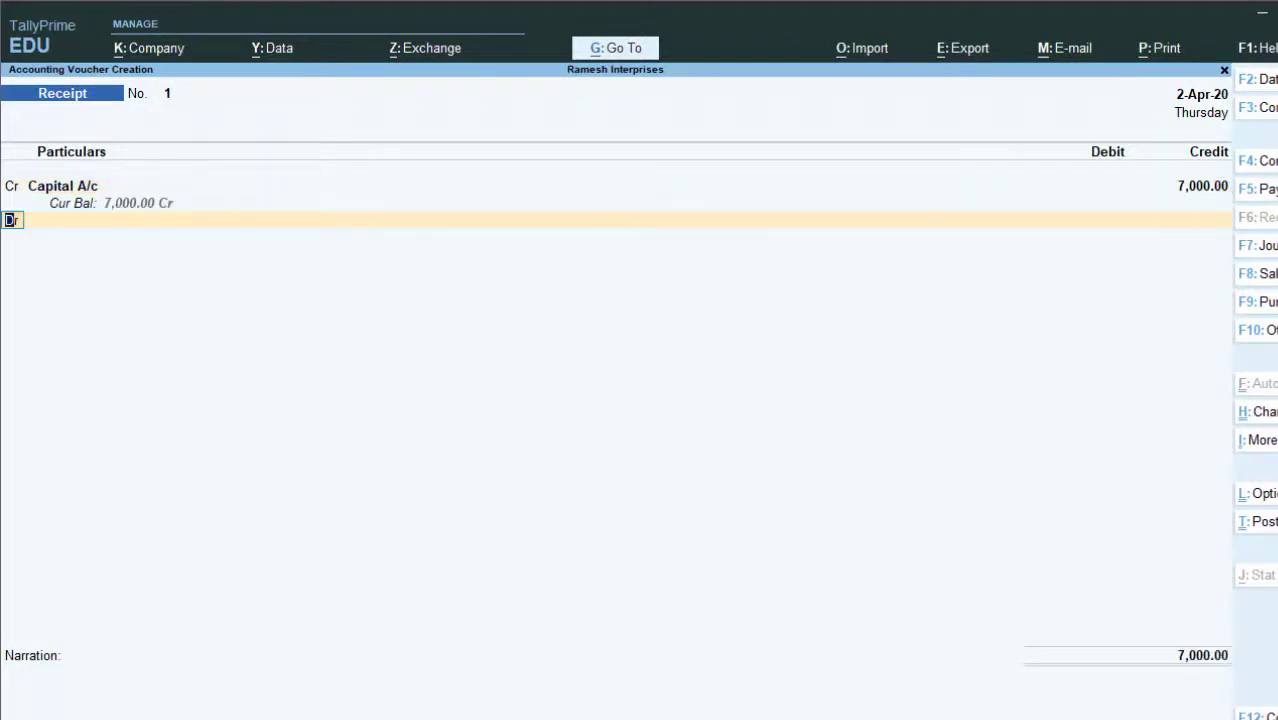
{"action": "key", "text": "Return"}
{"action": "key", "text": "Down"}
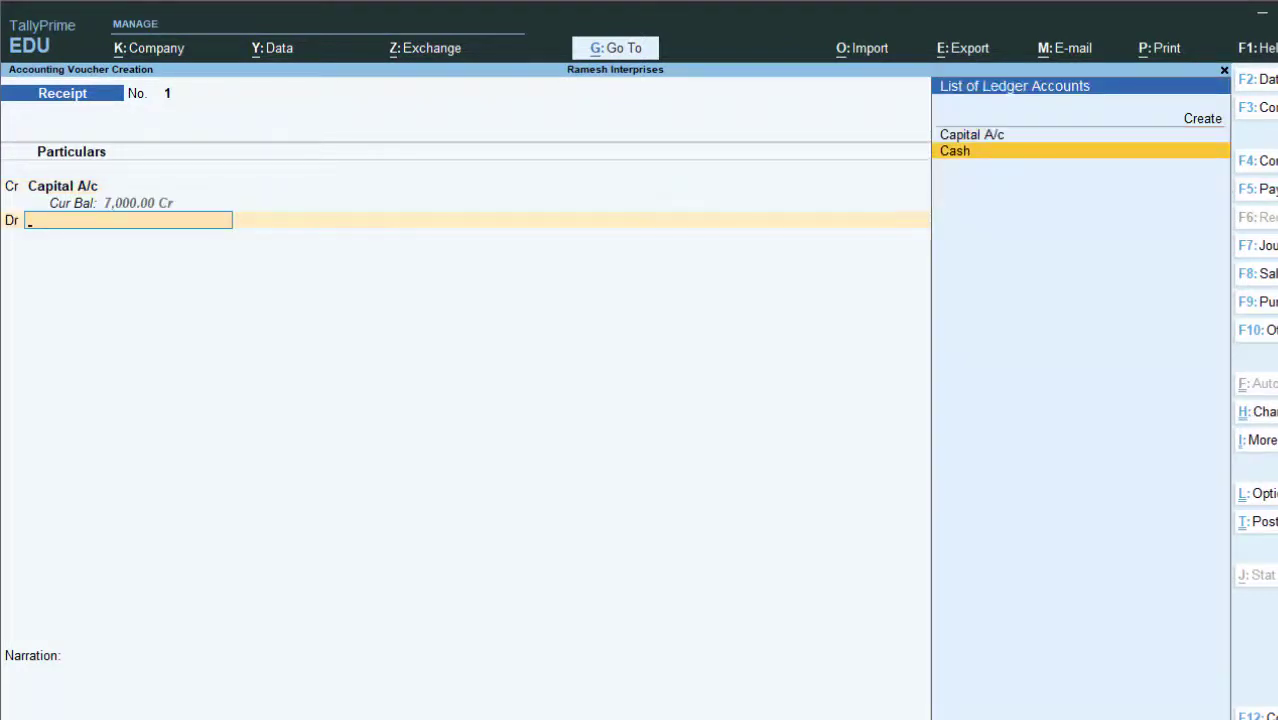
{"action": "key", "text": "Return"}
{"action": "key", "text": "Return"}
{"action": "key", "text": "Return"}
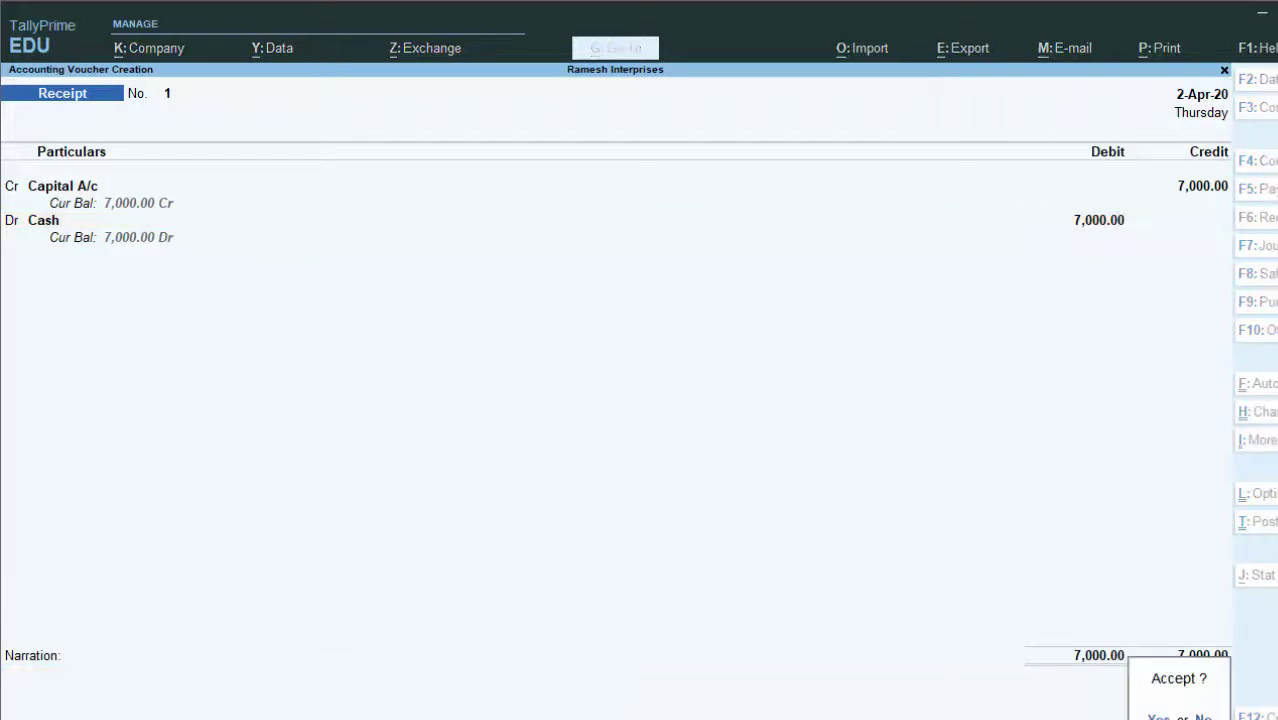
{"action": "key", "text": "Return"}
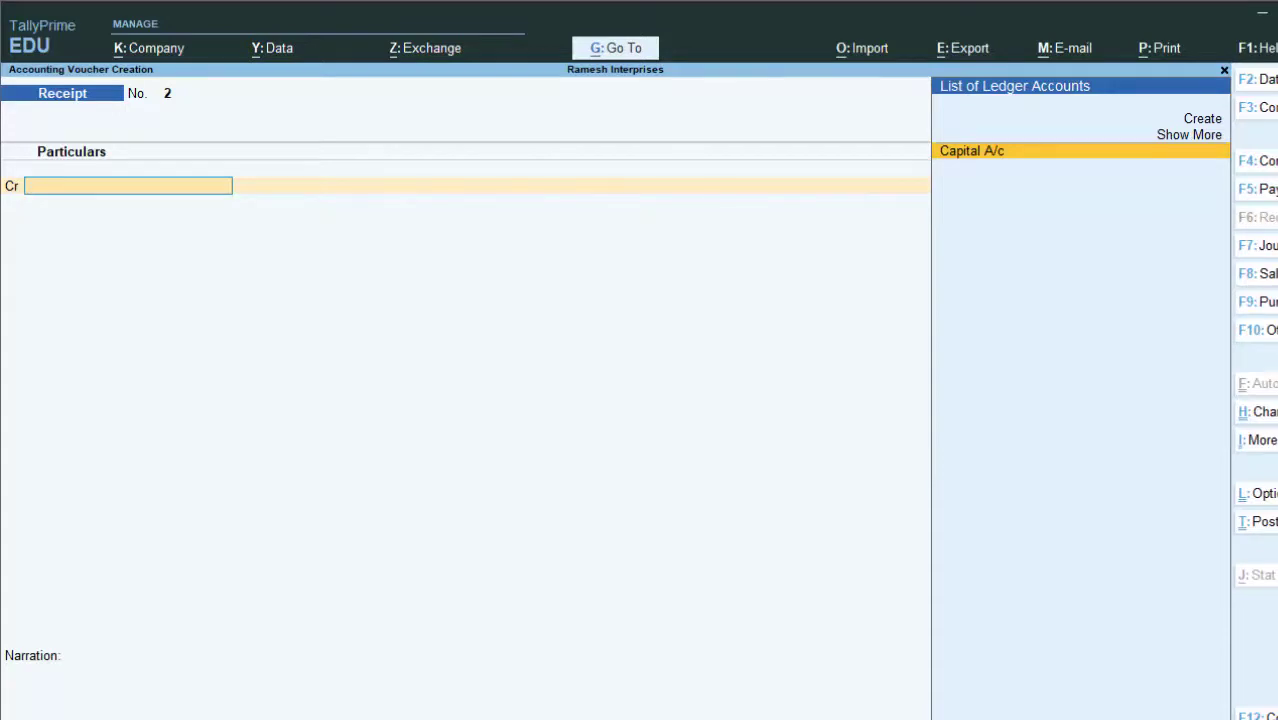
- Leave voucher entry and open the Capital A/c ledger for alteration
{"action": "key", "text": "Escape"}
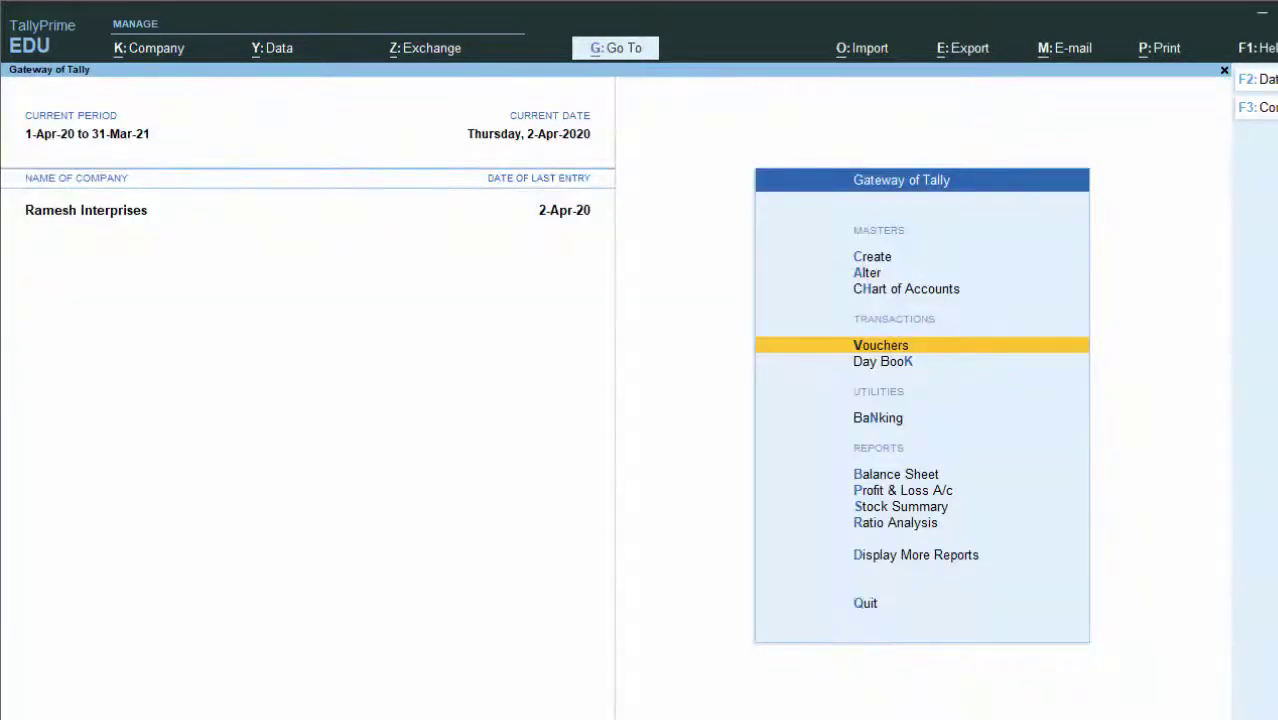
{"action": "key", "text": "Up"}
{"action": "key", "text": "Up"}
{"action": "key", "text": "Return"}
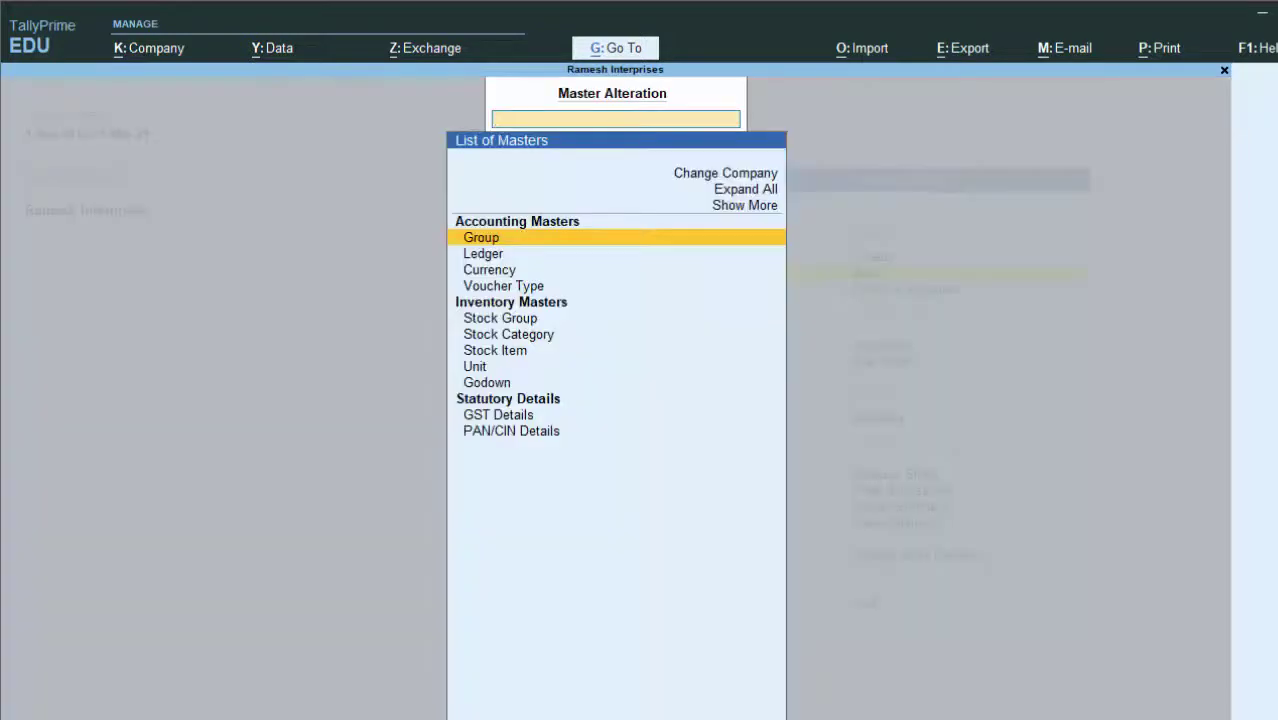
{"action": "key", "text": "Down"}
{"action": "key", "text": "Return"}
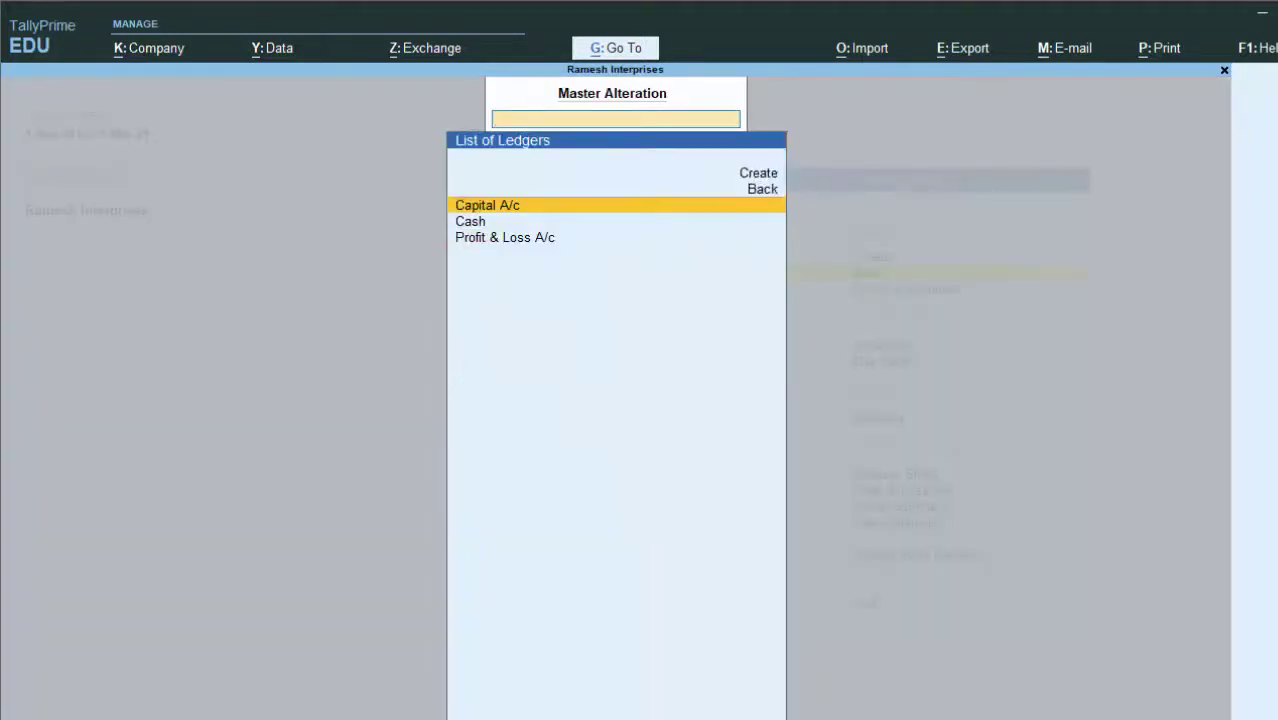
{"action": "key", "text": "Return"}
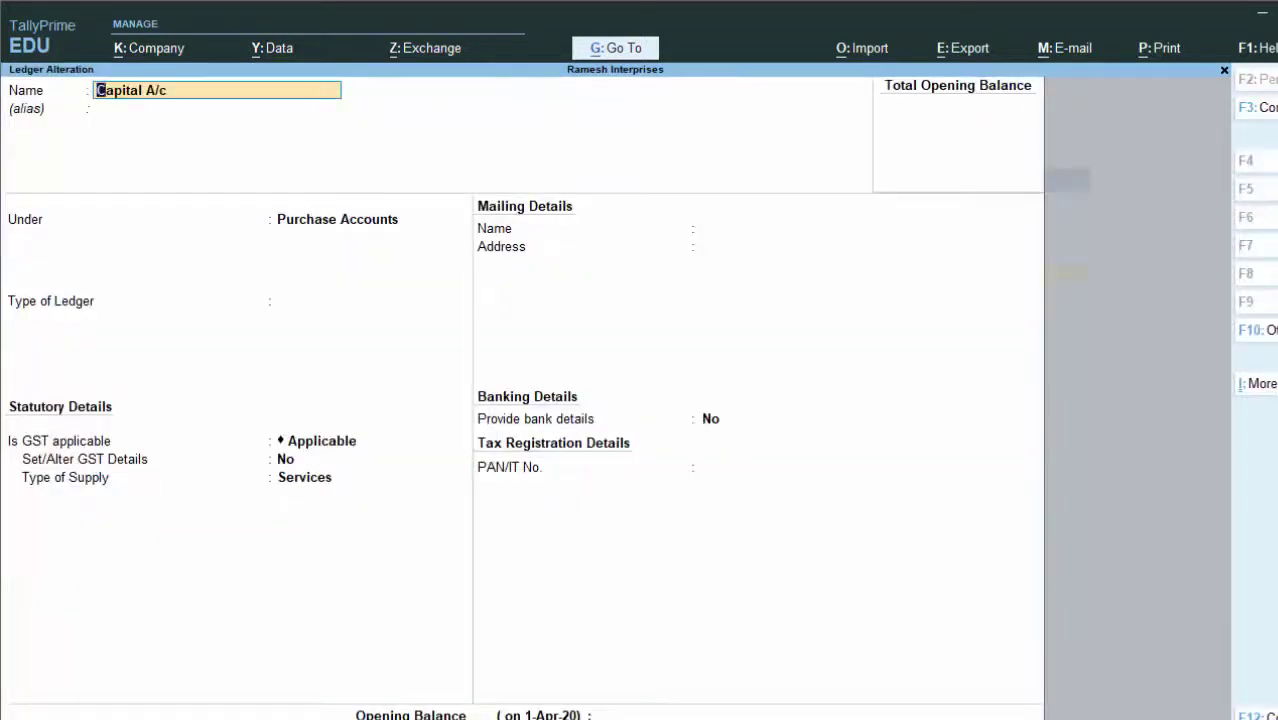
- Change the ledger's group to Capital Account, keeping its name, and leave the mailing address blank
{"action": "key", "text": "Return"}
{"action": "key", "text": "Return"}
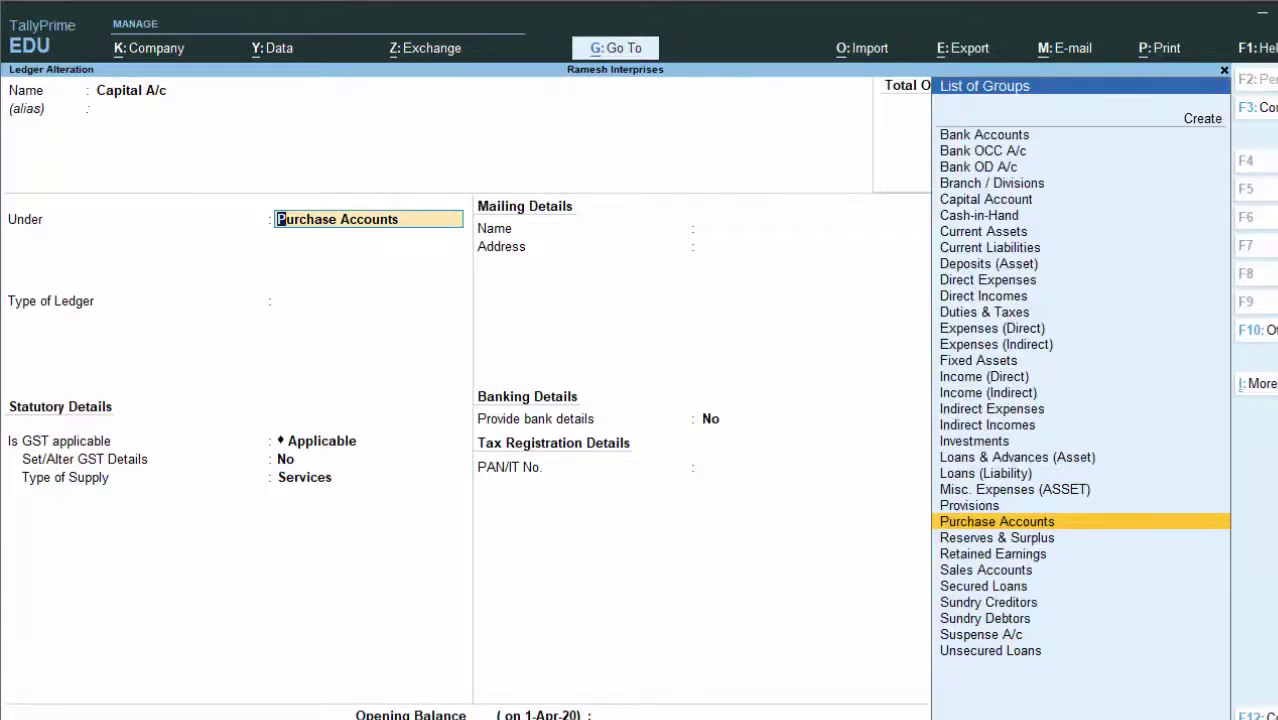
{"action": "type", "text": "C"}
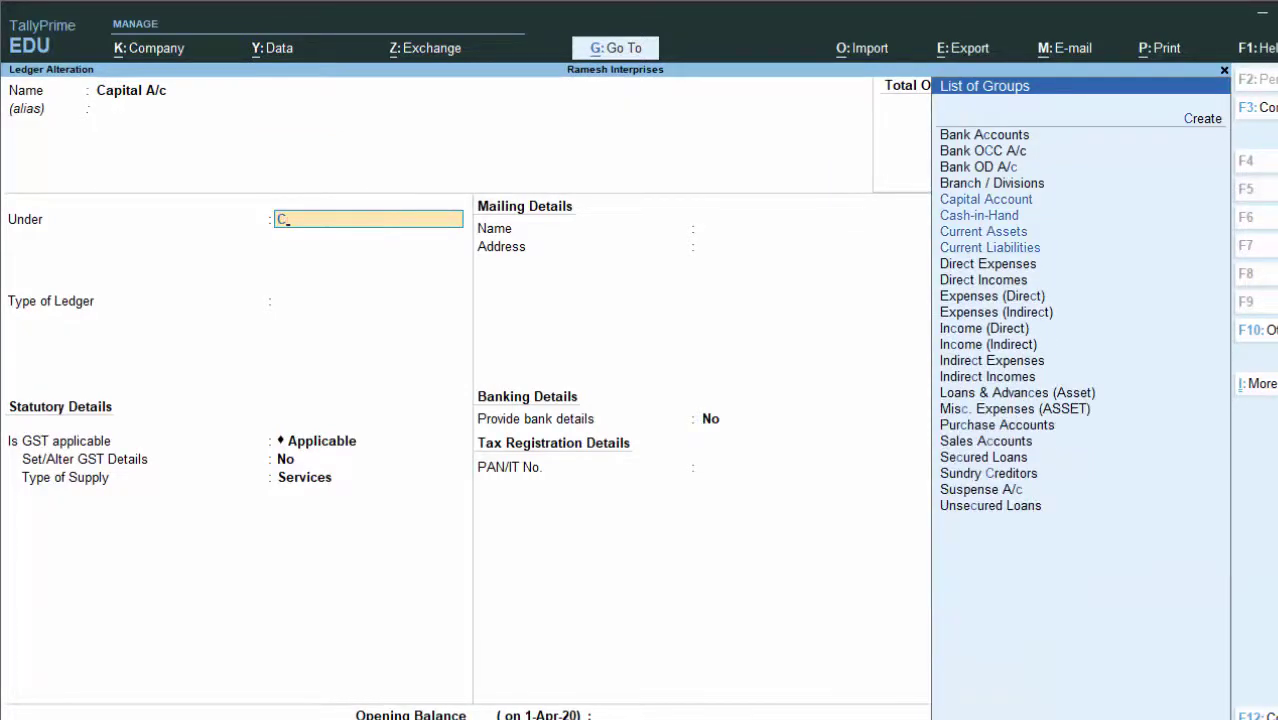
{"action": "key", "text": "Down"}
{"action": "key", "text": "Down"}
{"action": "key", "text": "Down"}
{"action": "key", "text": "Down"}
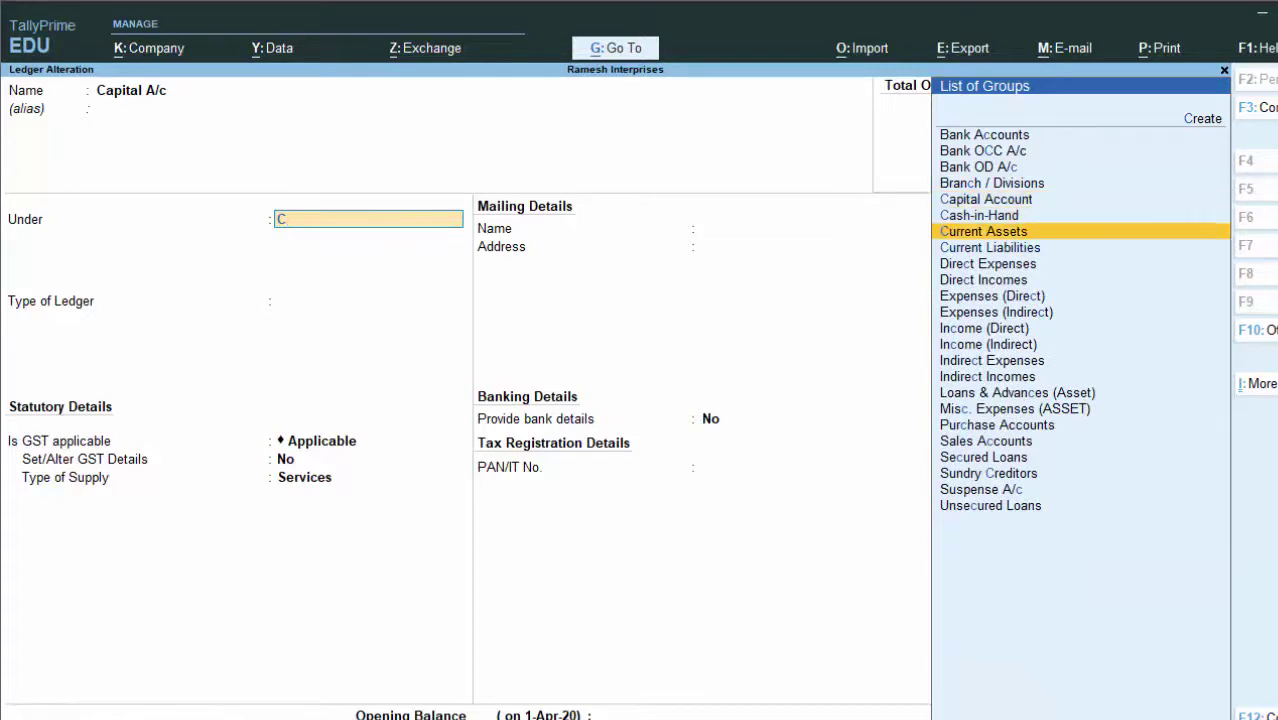
{"action": "key", "text": "Up"}
{"action": "key", "text": "Up"}
{"action": "key", "text": "Return"}
{"action": "key", "text": "Return"}
{"action": "key", "text": "Return"}
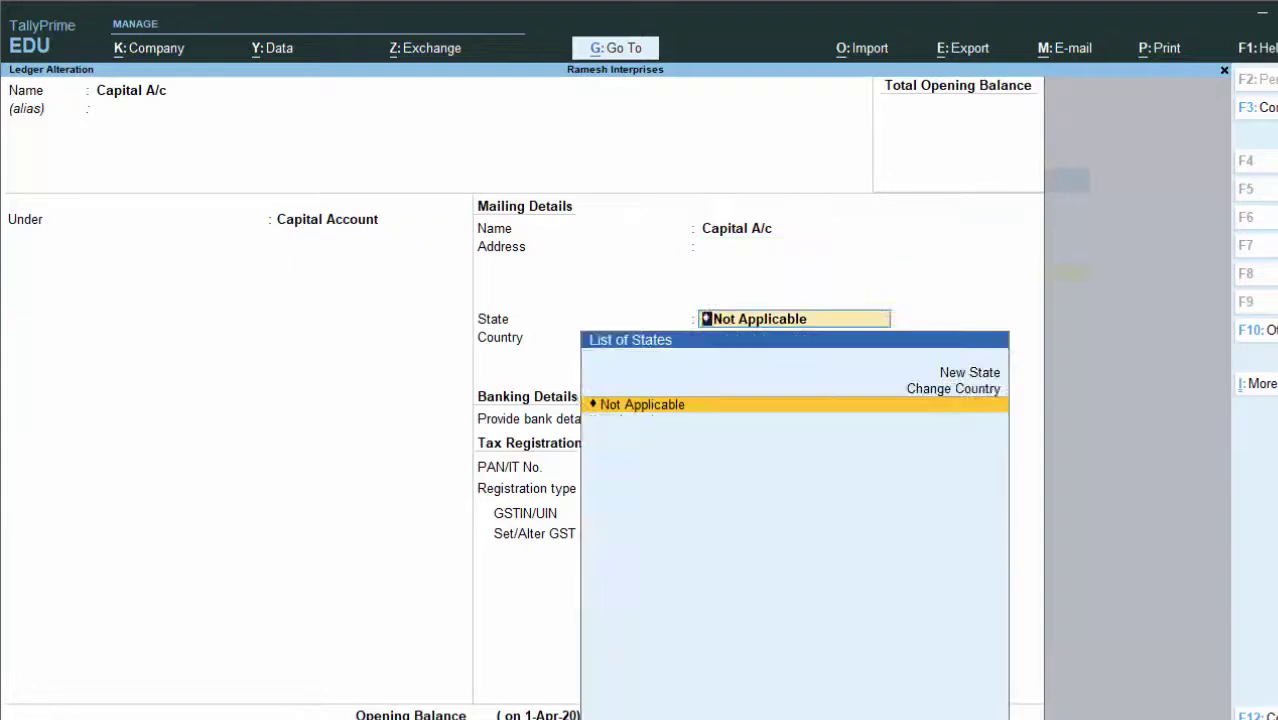
- Set the ledger's mailing country to India and its state to Uttar Pradesh
{"action": "key", "text": "Return"}
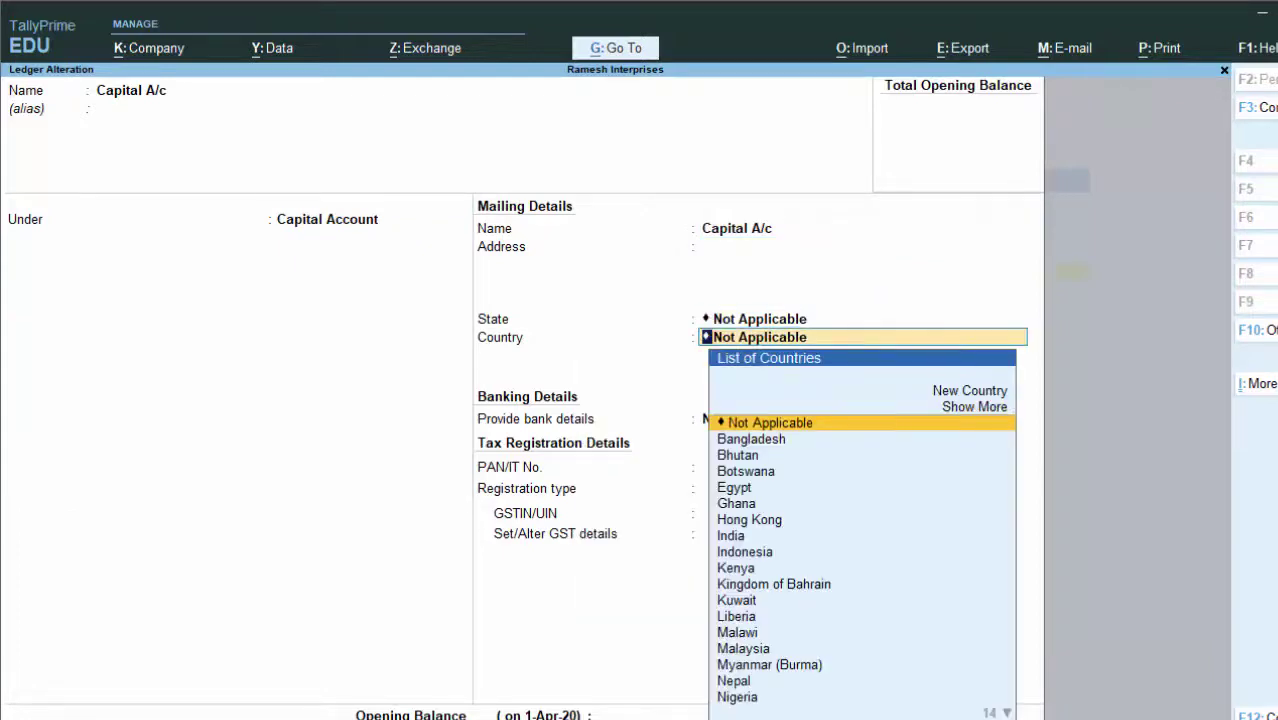
{"action": "key", "text": "BackSpace"}
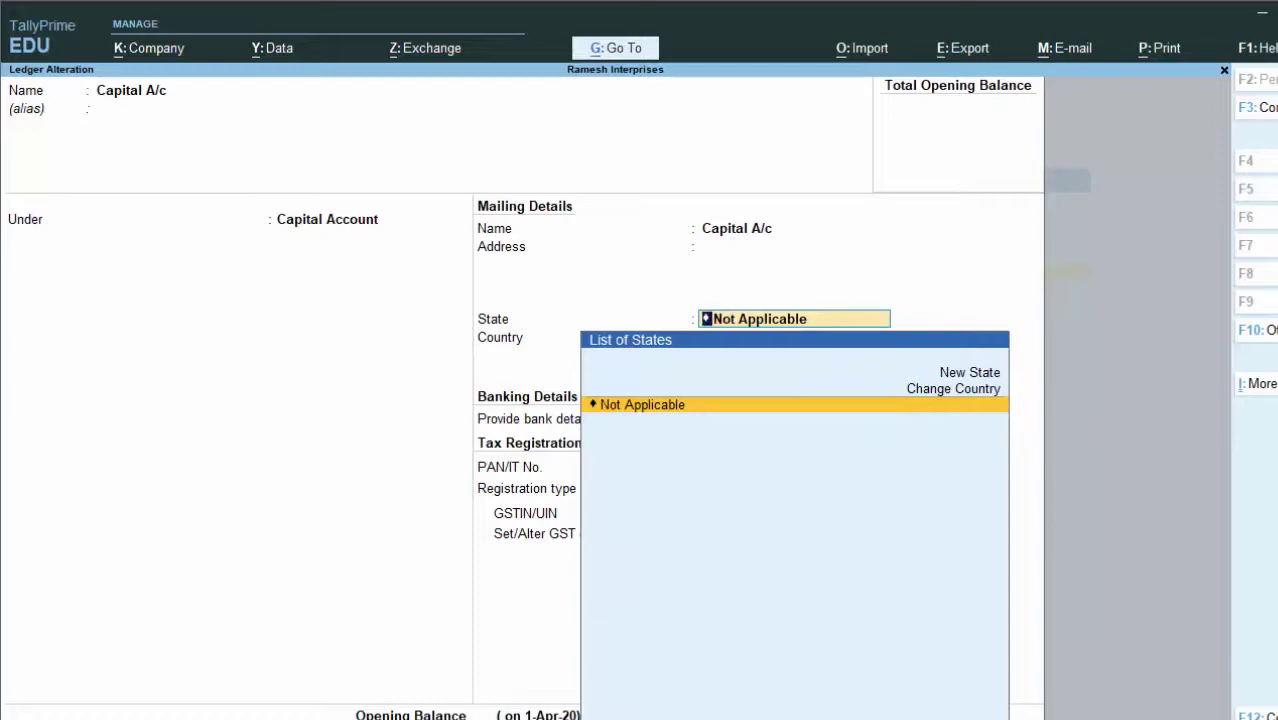
{"action": "key", "text": "Up"}
{"action": "key", "text": "Return"}
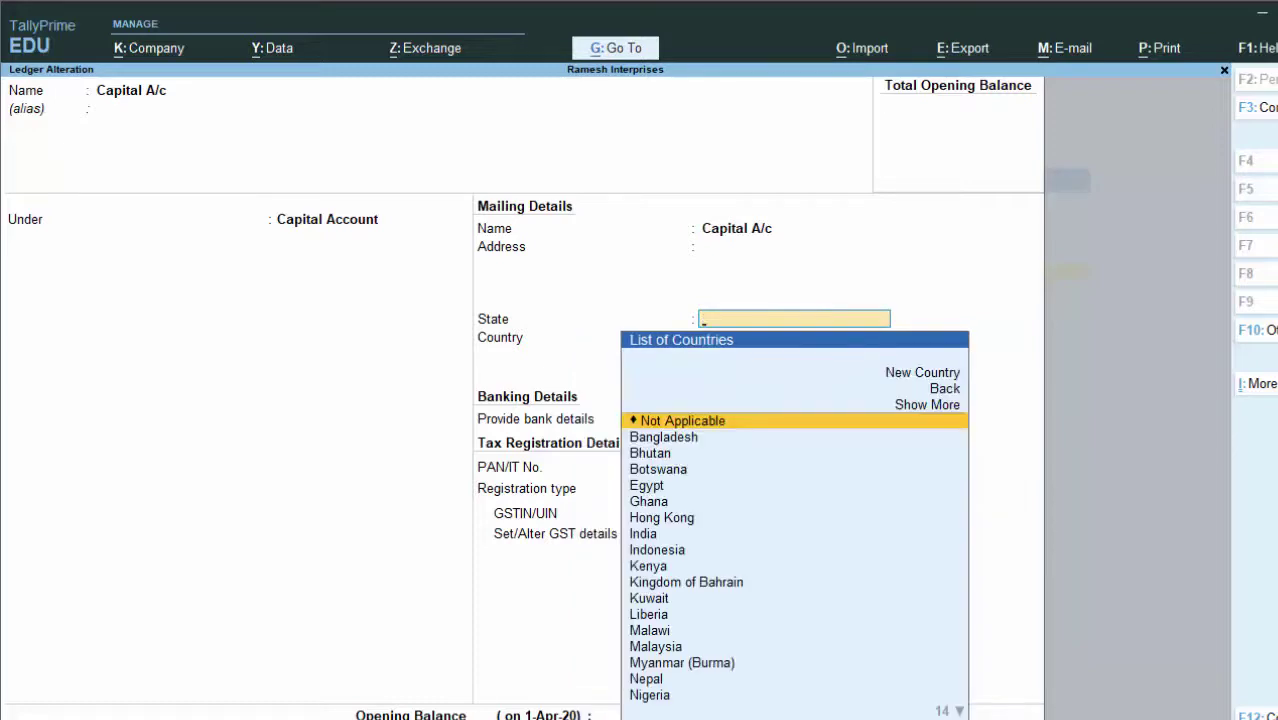
{"action": "type", "text": "i"}
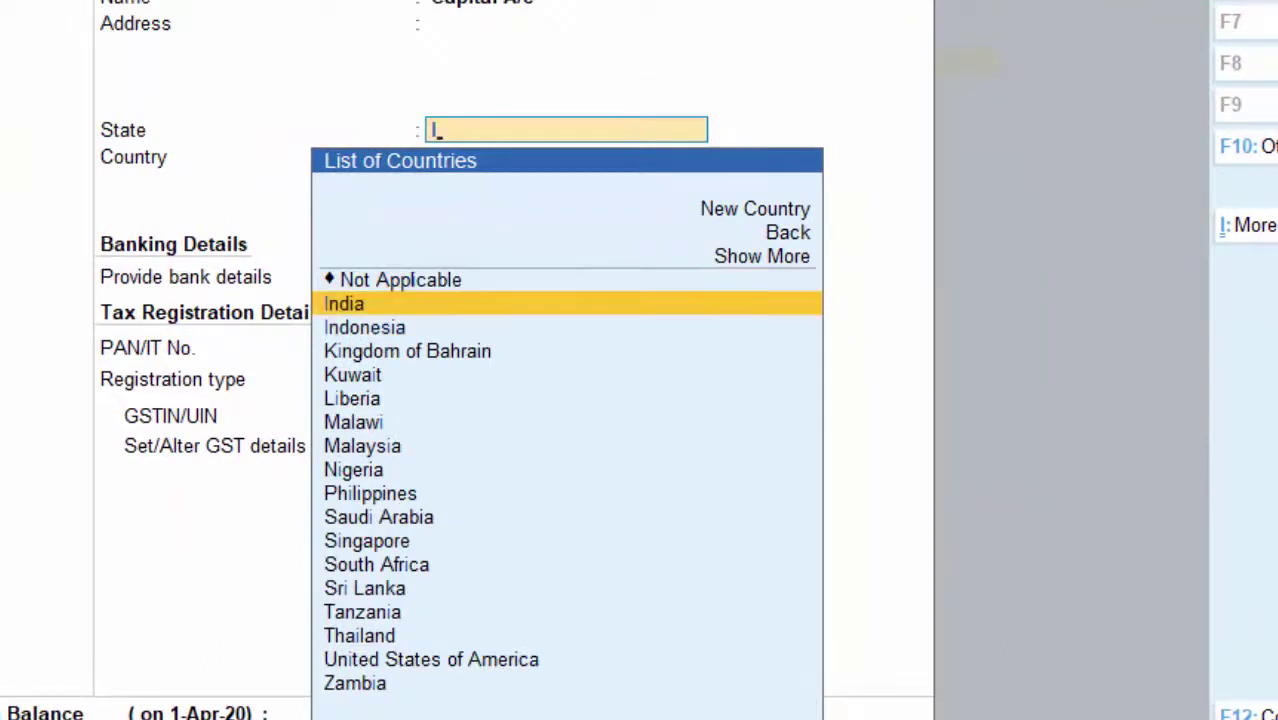
{"action": "key", "text": "Return"}
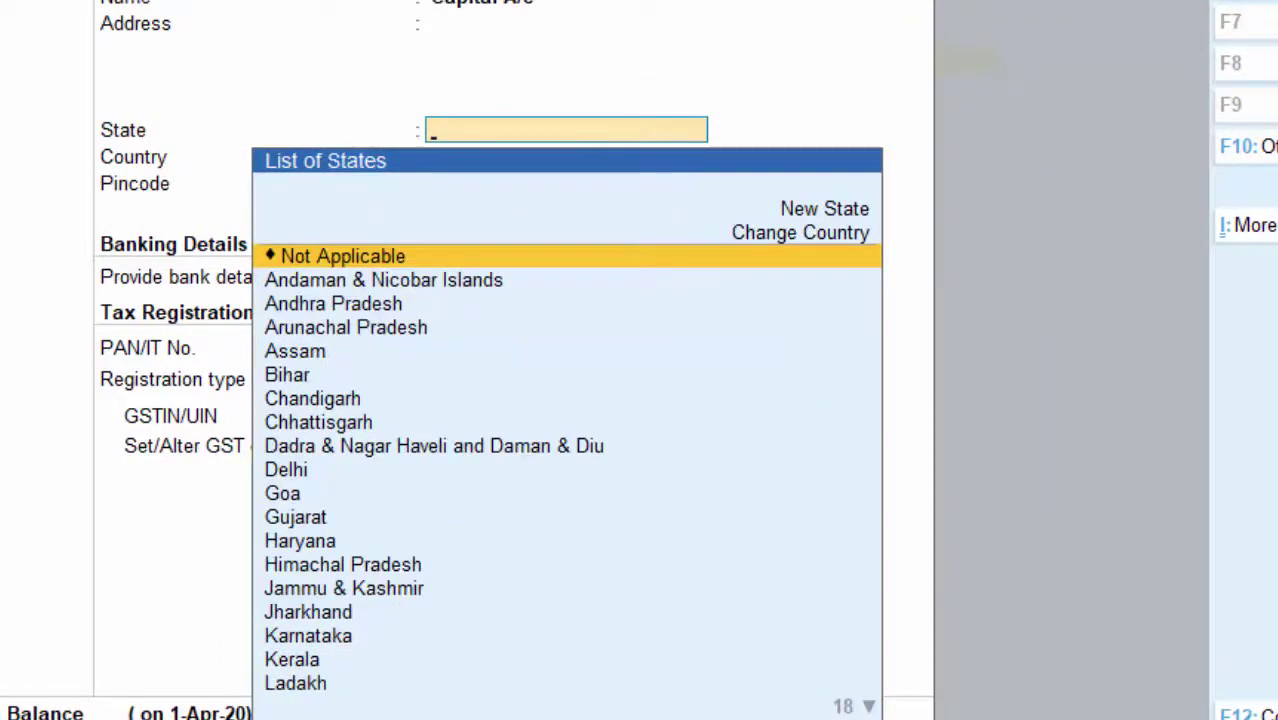
{"action": "type", "text": "U"}
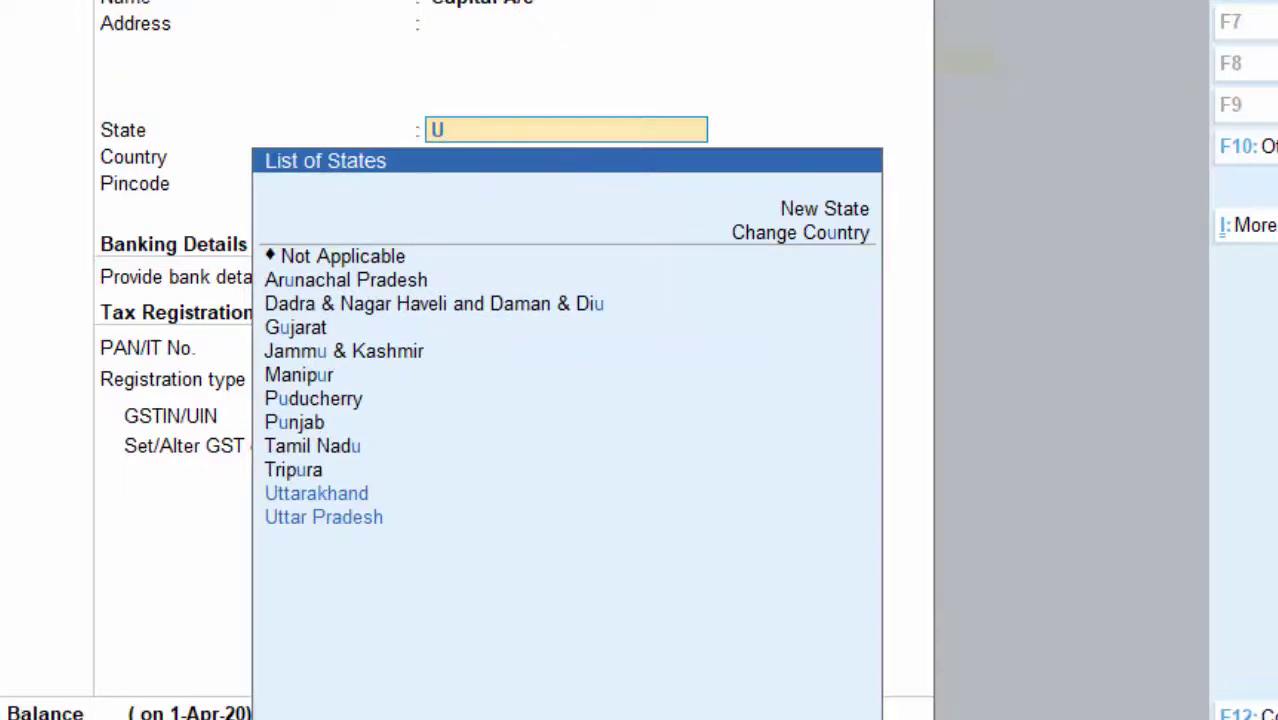
{"action": "key", "text": "Down"}
{"action": "key", "text": "Down"}
{"action": "key", "text": "Return"}
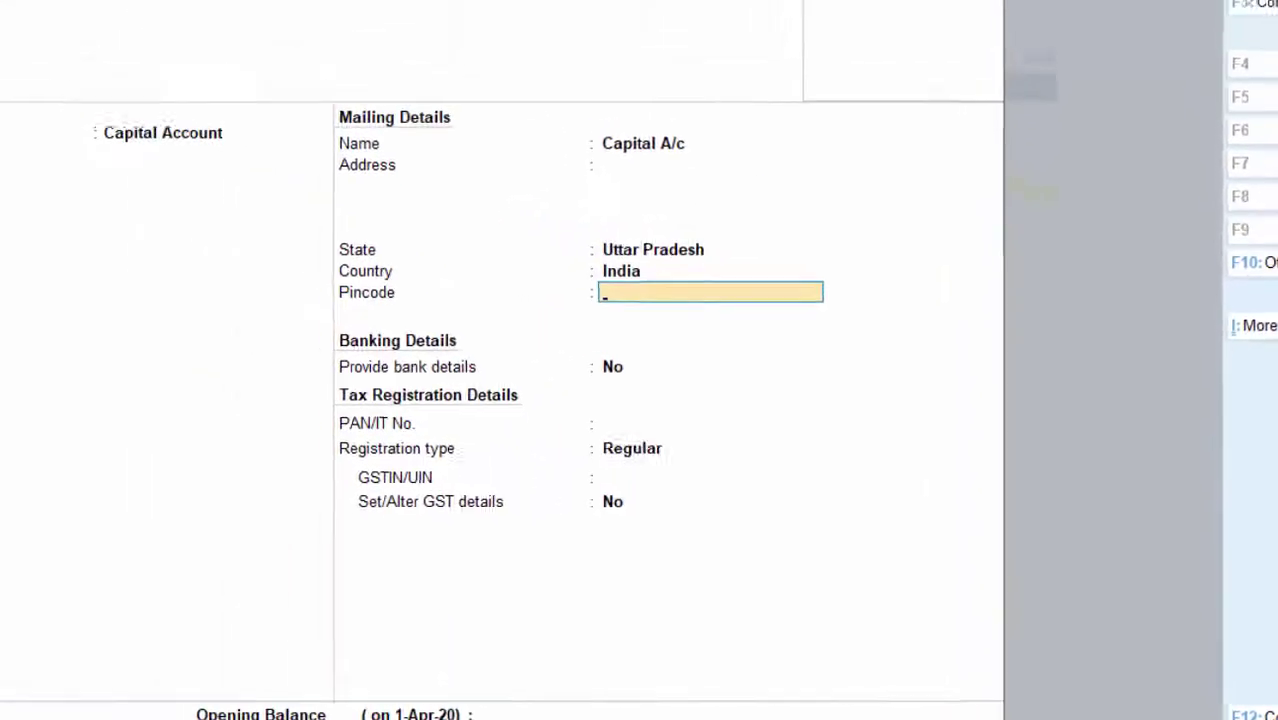
- Keep the remaining ledger fields at their defaults, save the altered ledger and return to the list of masters
{"action": "key", "text": "Return"}
{"action": "key", "text": "Return"}
{"action": "key", "text": "Return"}
{"action": "key", "text": "Return"}
{"action": "key", "text": "Return"}
{"action": "key", "text": "Return"}
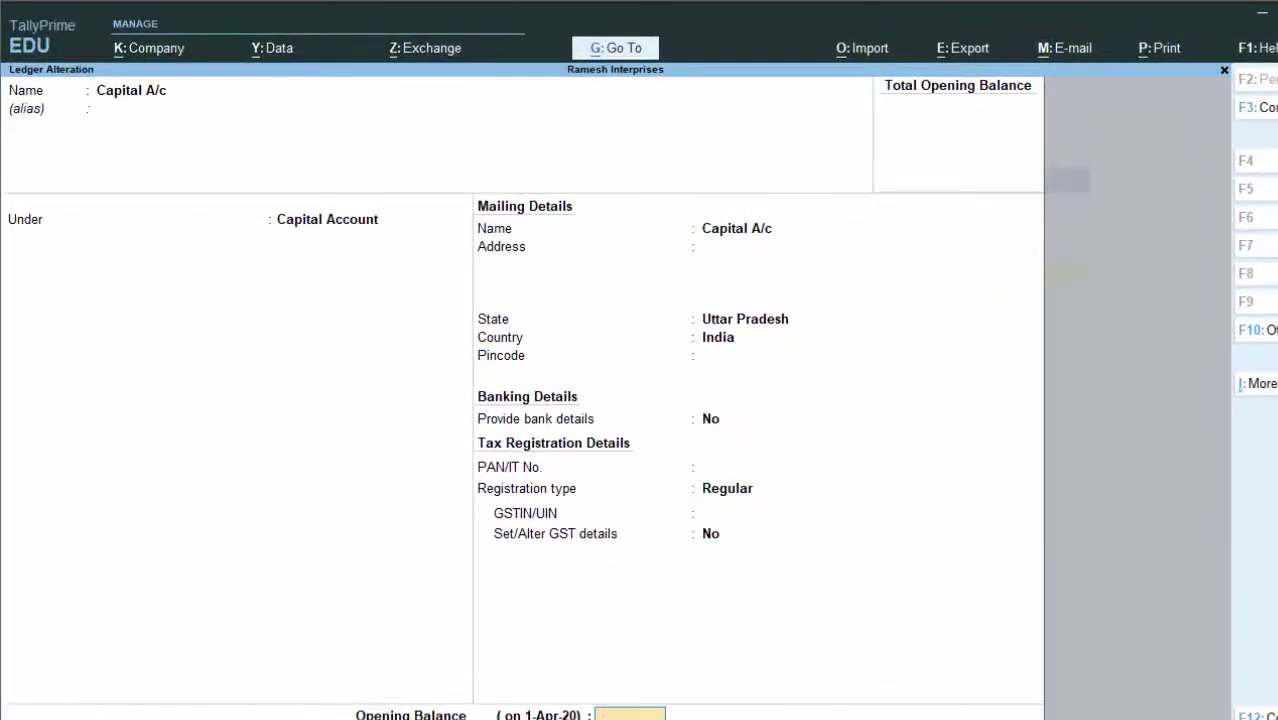
{"action": "key", "text": "Return"}
{"action": "key", "text": "Return"}
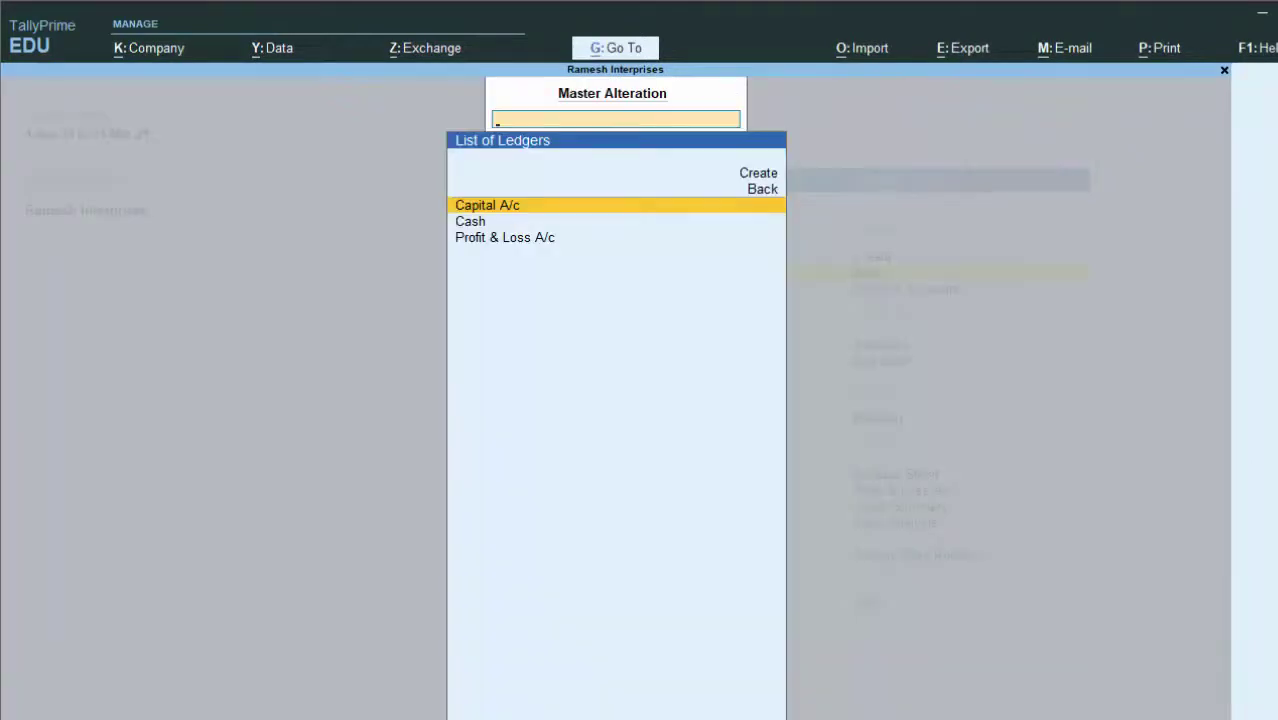
{"action": "key", "text": "Escape"}
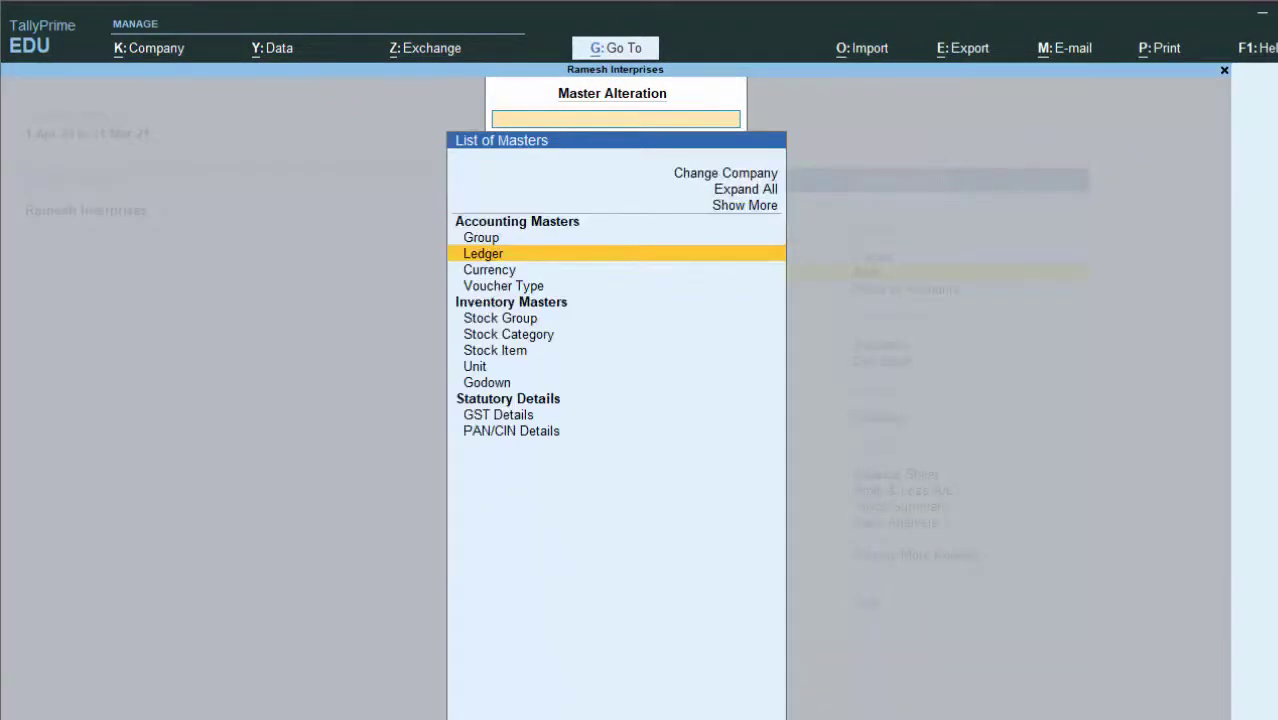
- Return to the Gateway of Tally, switch voucher entry to a Purchase voucher and leave it without making an entry
{"action": "key", "text": "Escape"}
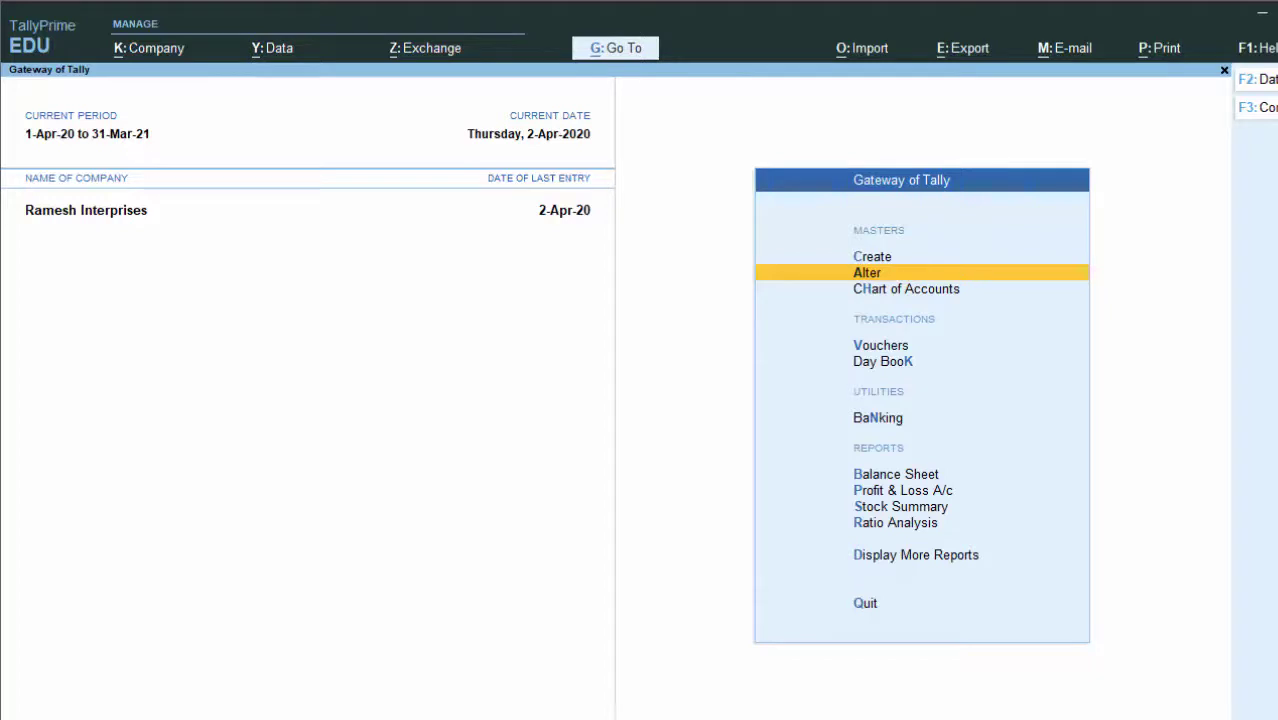
{"action": "key", "text": "v"}
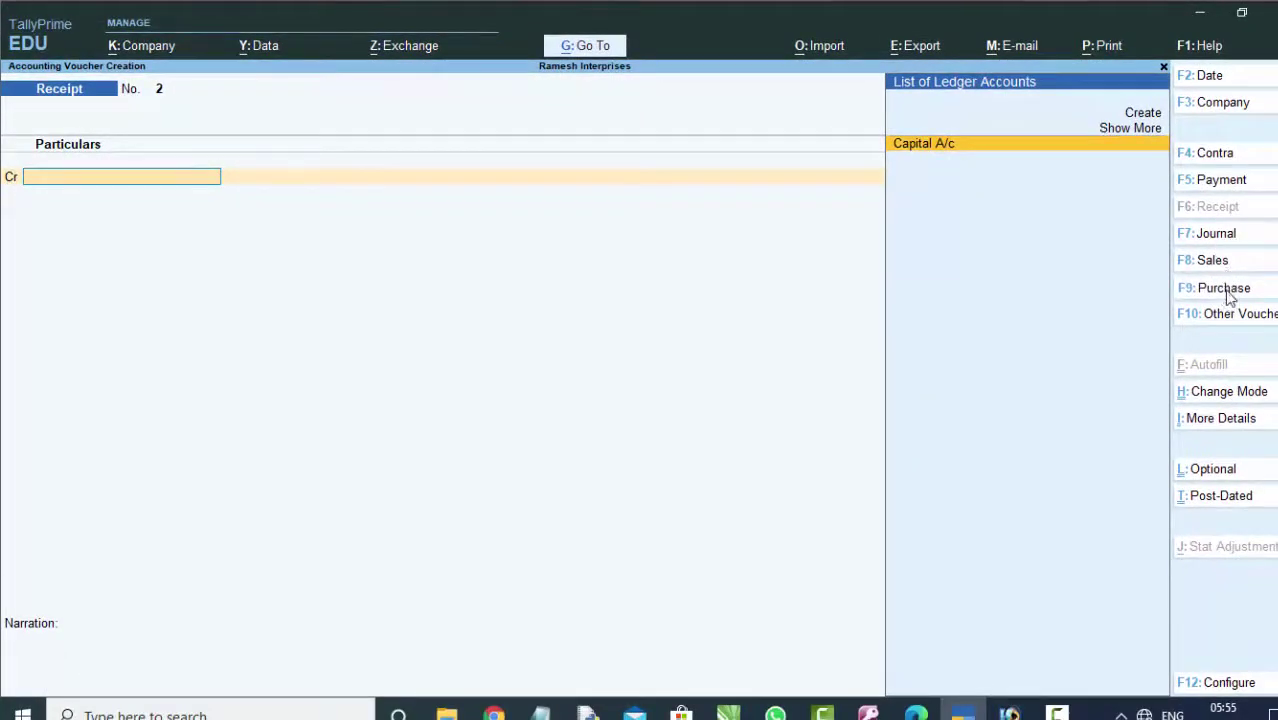
{"action": "left_click", "coordinate": [1226, 288]}
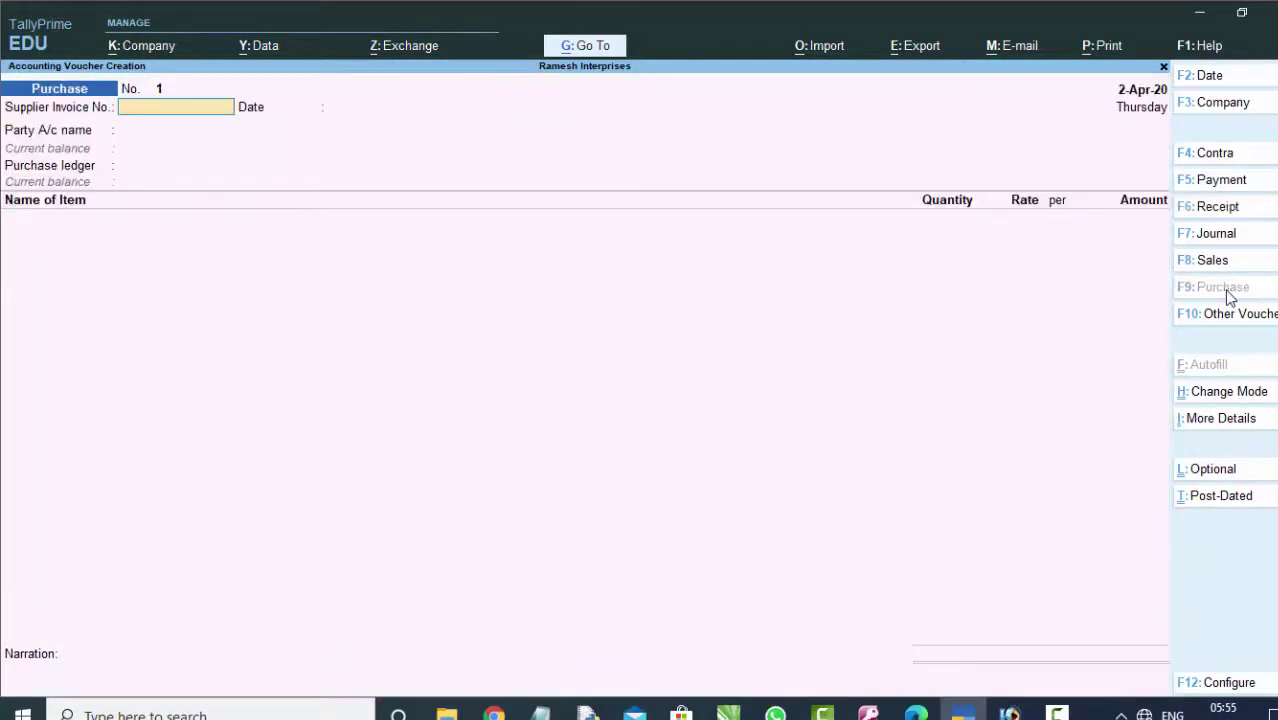
{"action": "key", "text": "Escape"}
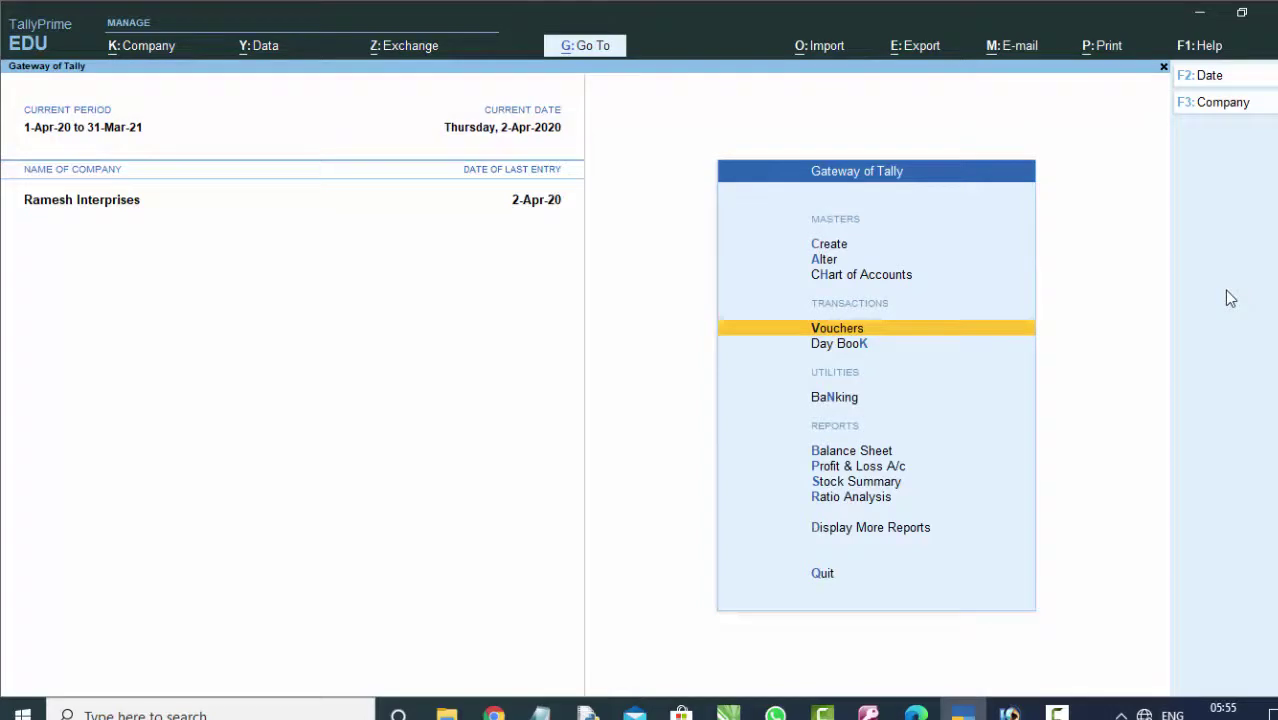
- Check the recorded entries in the Day Book report and return to the Gateway of Tally
{"action": "key", "text": "d"}
{"action": "key", "text": "d"}
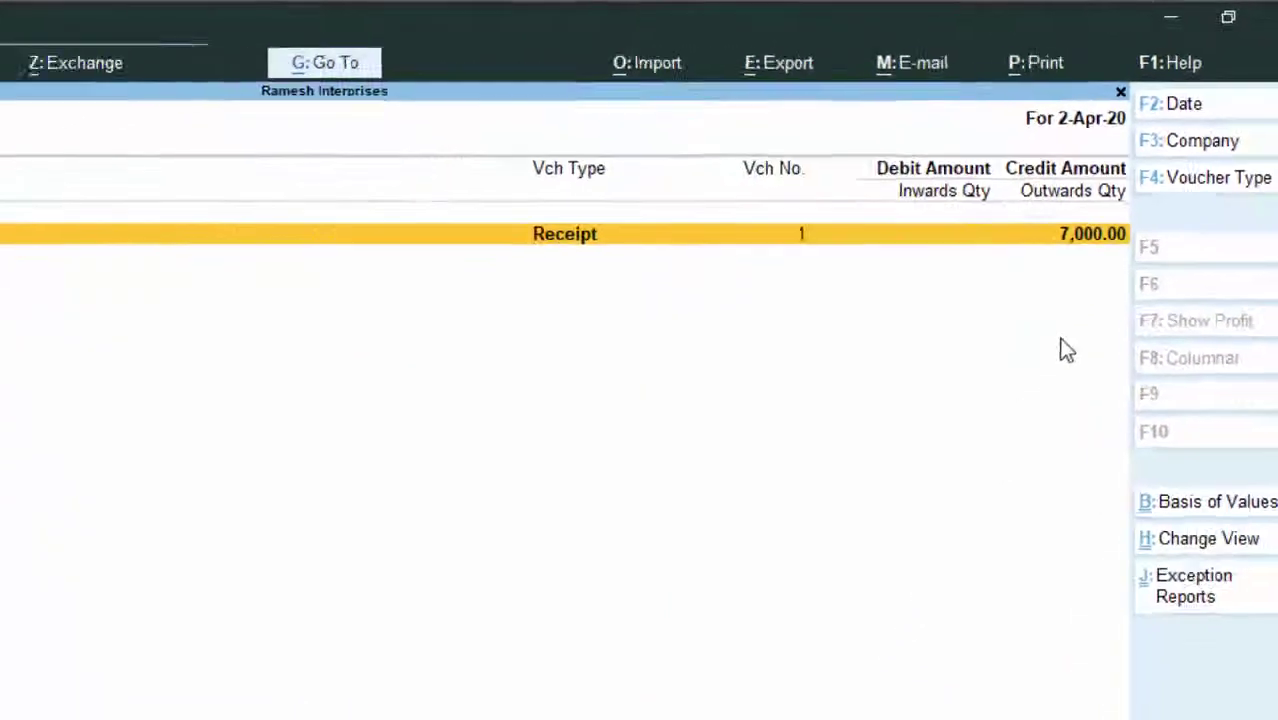
{"action": "key", "text": "Escape"}
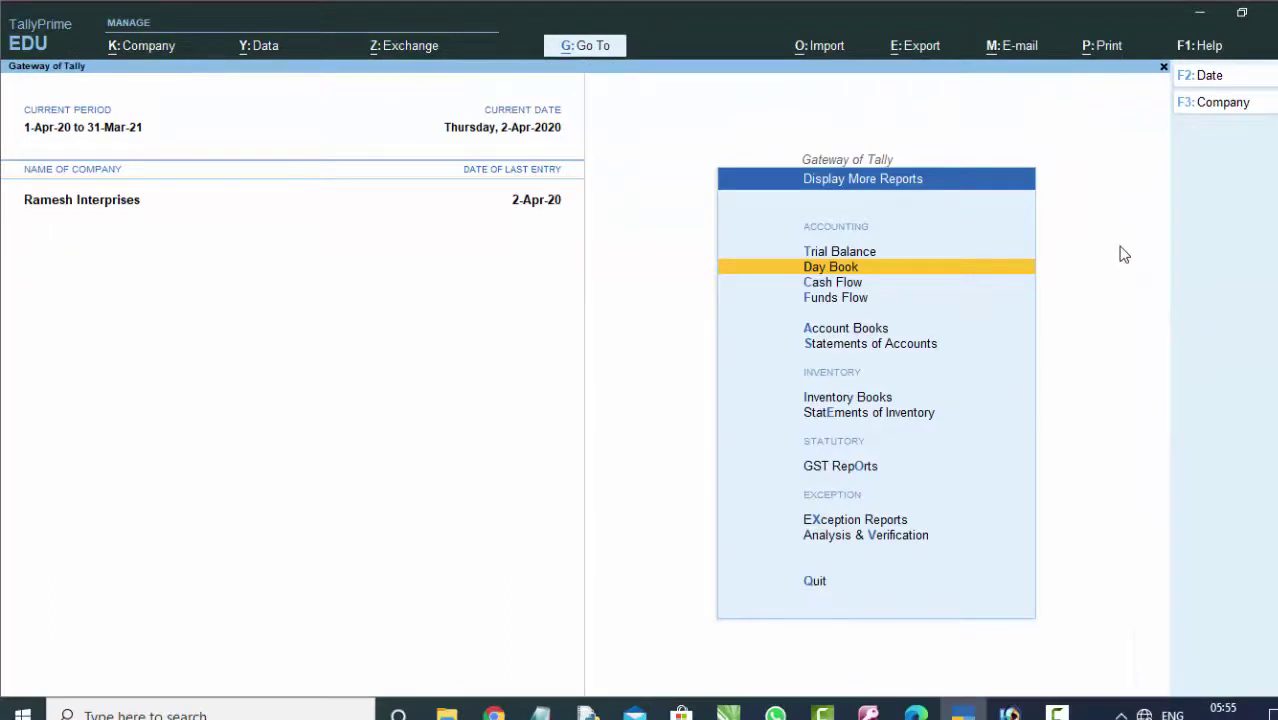
{"action": "key", "text": "Escape"}
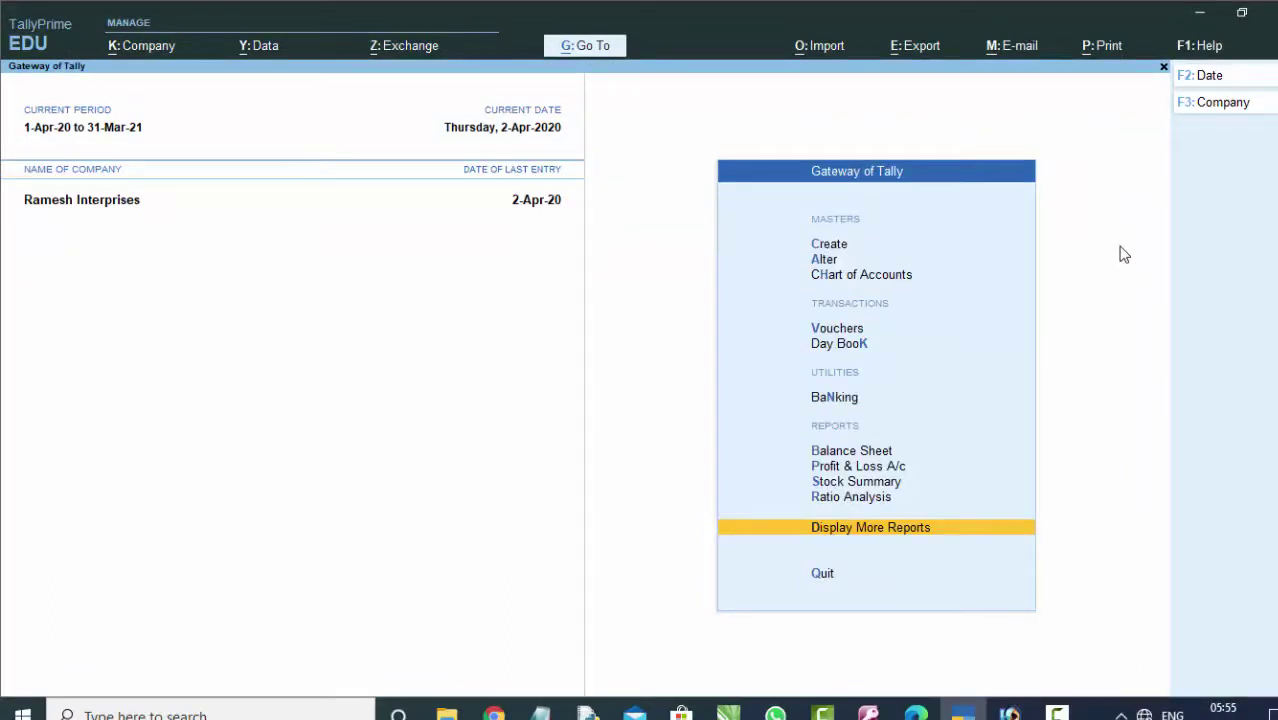
{"action": "key", "text": "Escape"}
{"action": "key", "text": "n"}
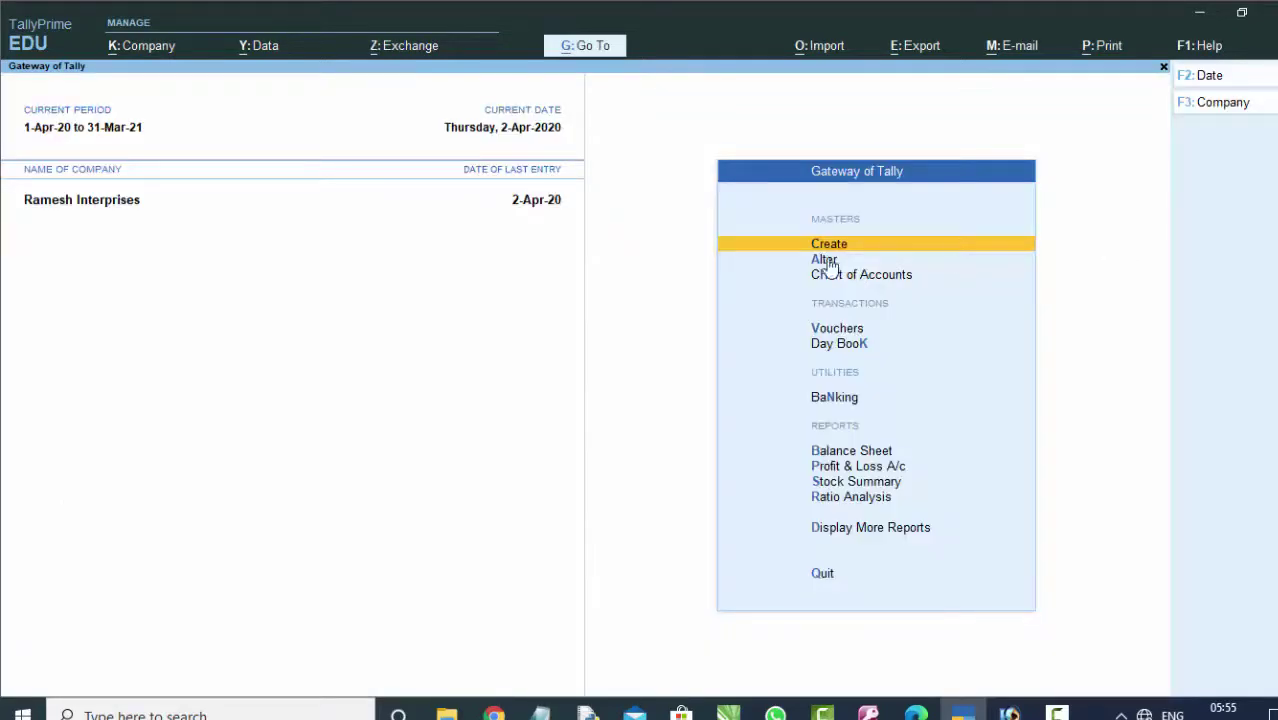
- Start a Purchase voucher with supplier invoice number 6789
{"action": "left_click", "coordinate": [845, 333]}
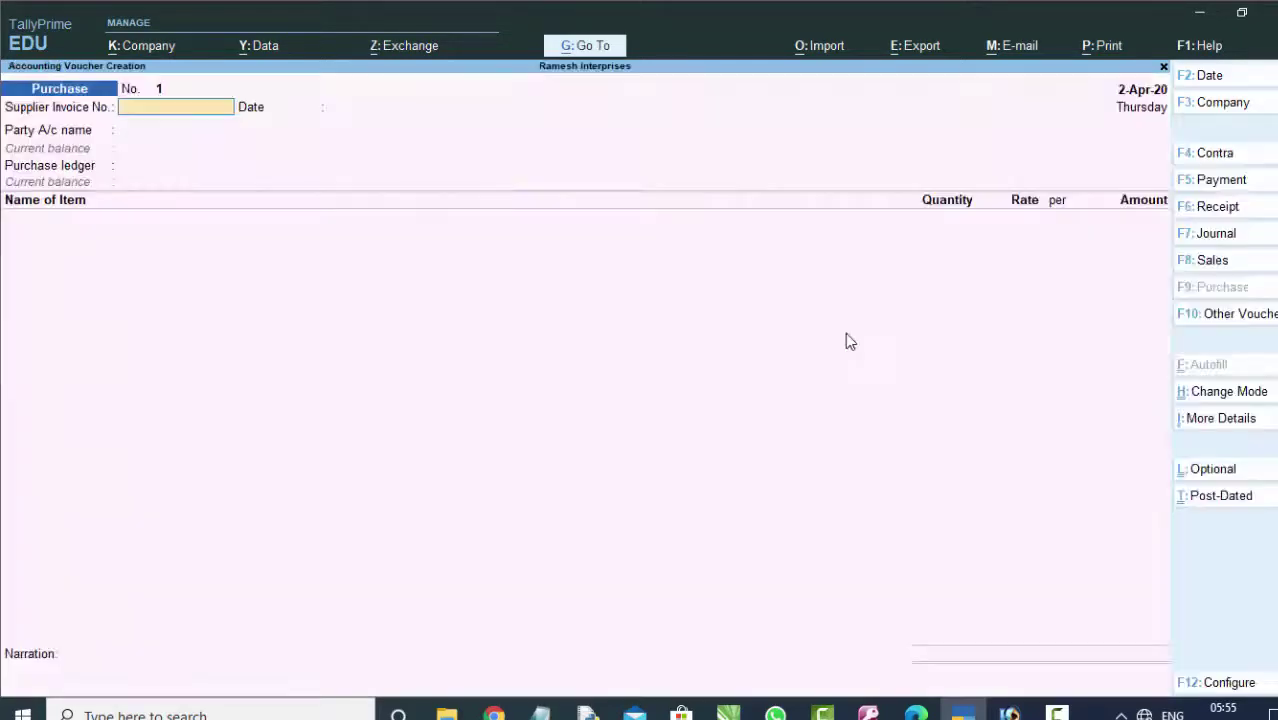
{"action": "type", "text": "6789"}
{"action": "key", "text": "Return"}
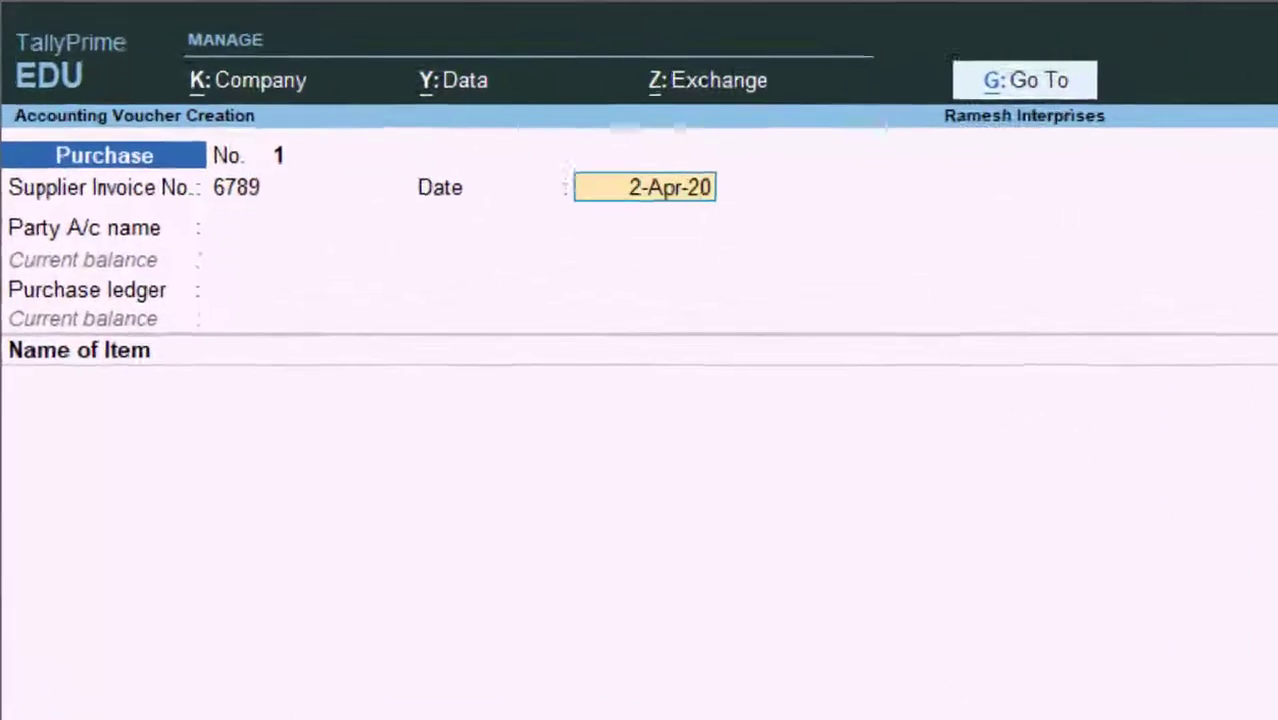
- Set the purchase voucher's date to 1-May-20 and its supplier invoice date to 1-5-2020
{"action": "key", "text": "F2"}
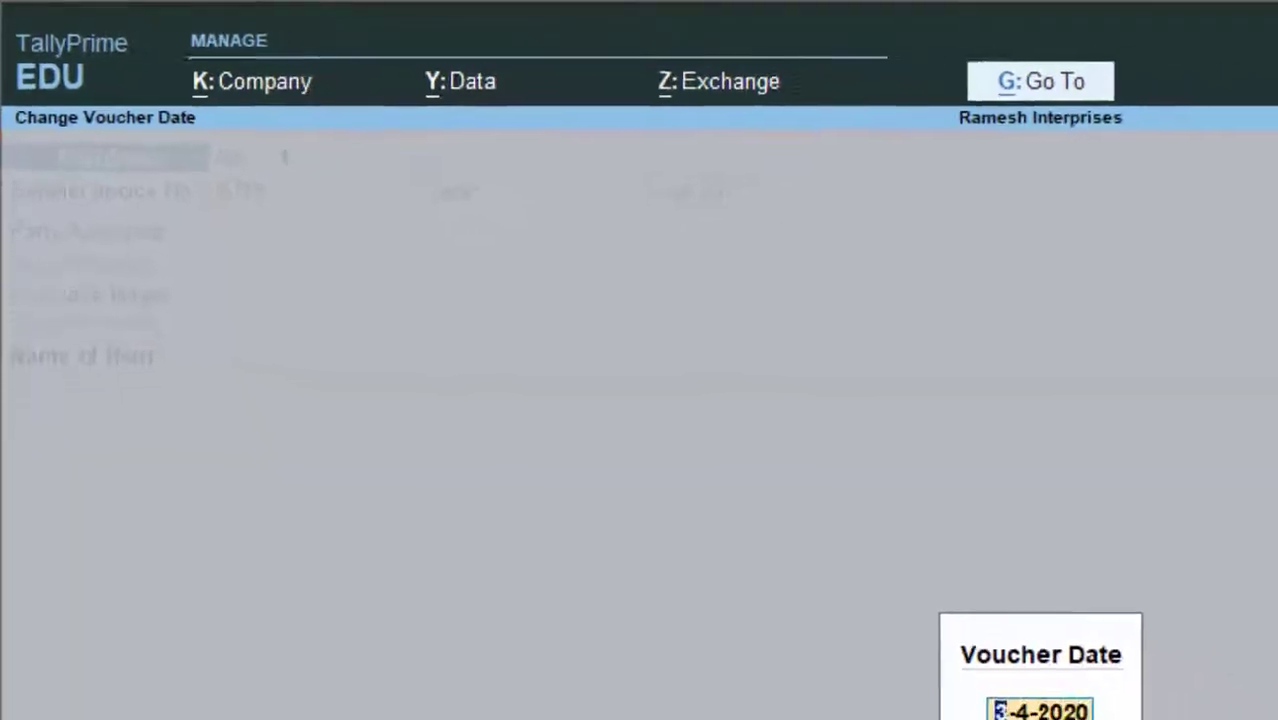
{"action": "type", "text": "2-Apr-20"}
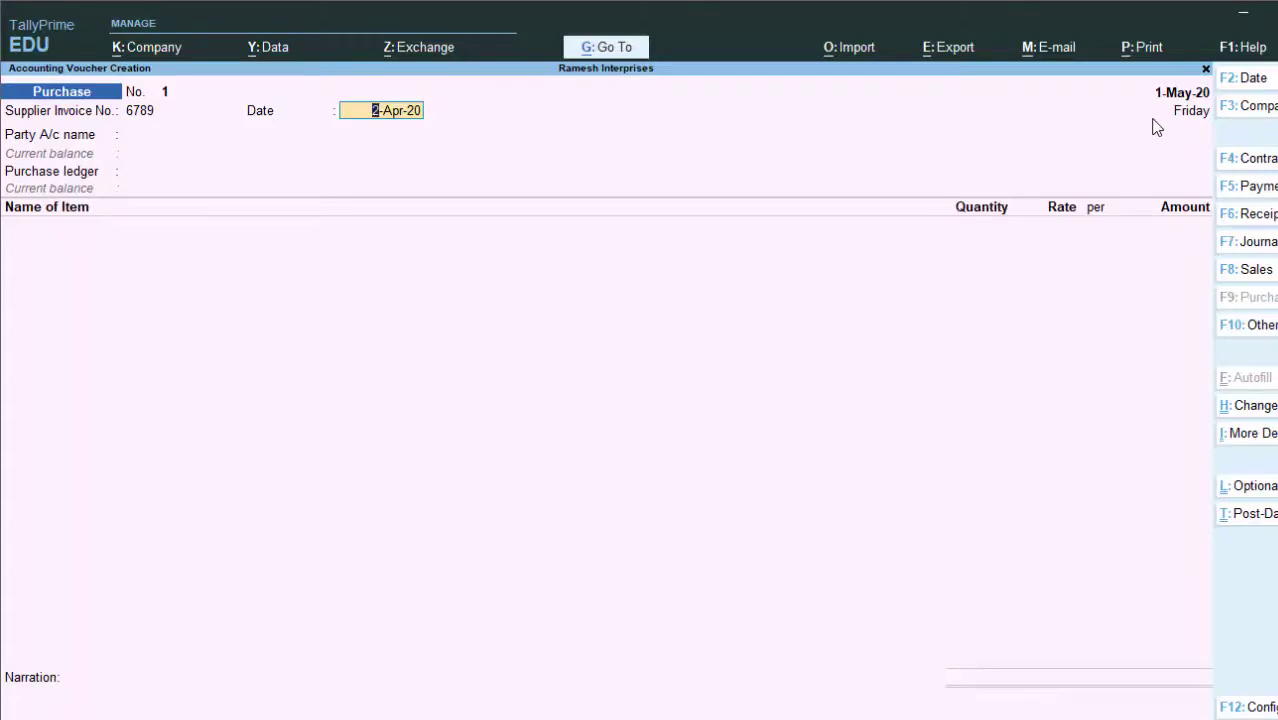
{"action": "key", "text": "Return"}
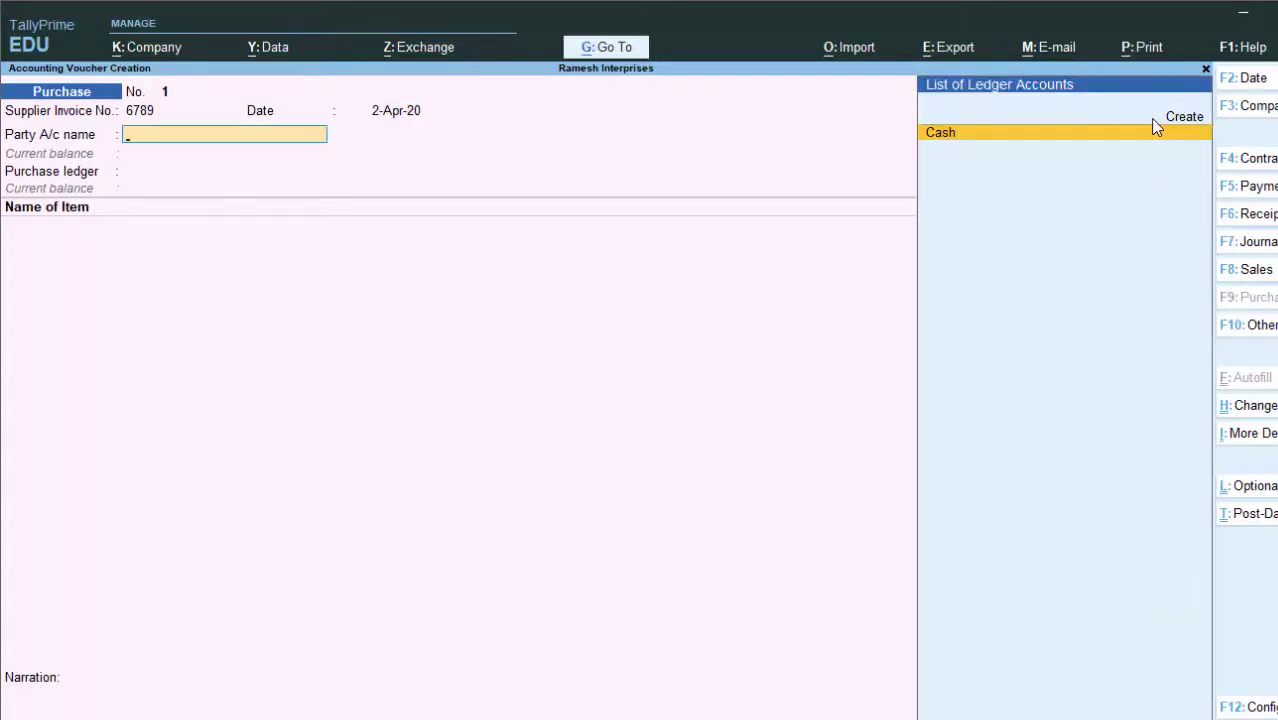
{"action": "left_click", "coordinate": [401, 116]}
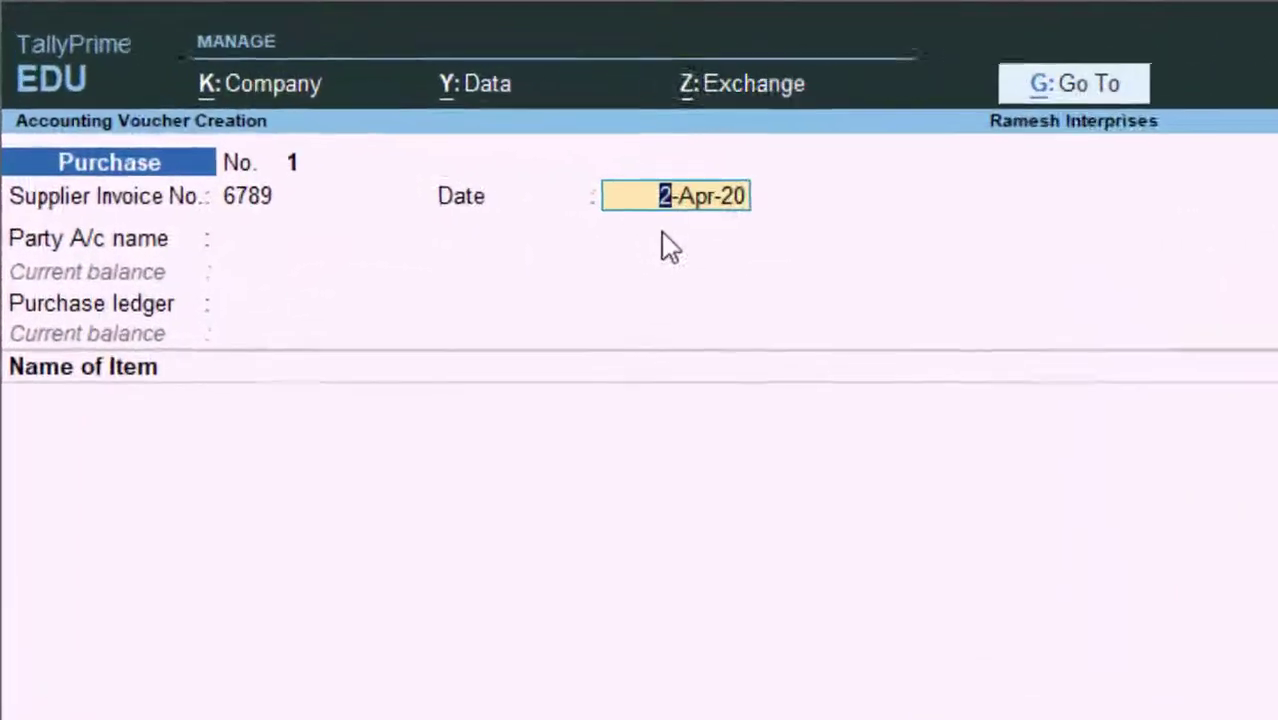
{"action": "type", "text": "1-5"}
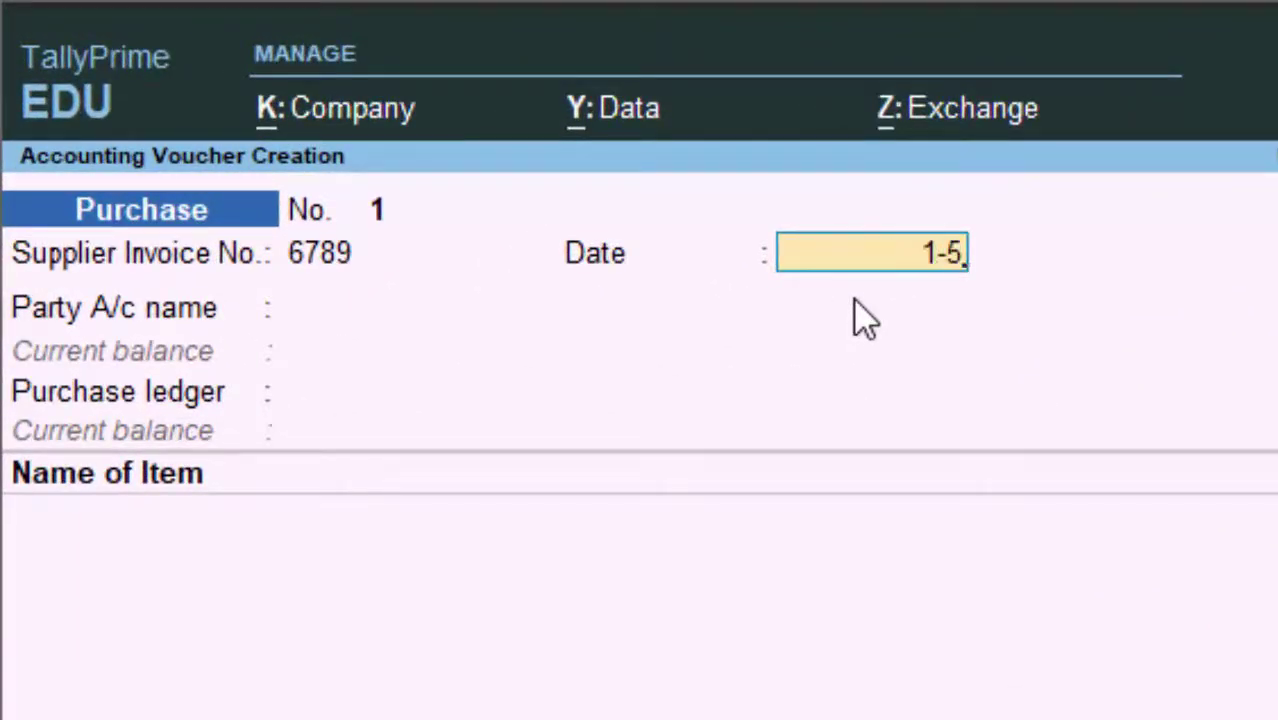
{"action": "type", "text": "-202"}
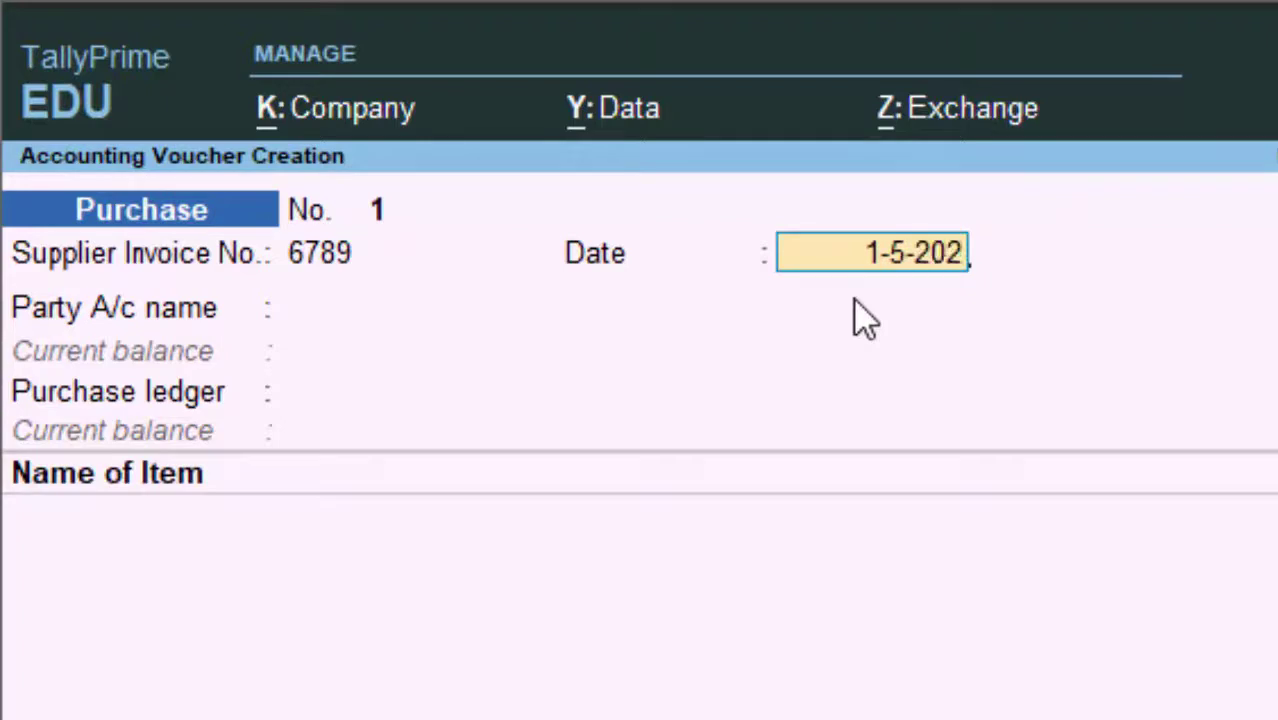
{"action": "type", "text": "0"}
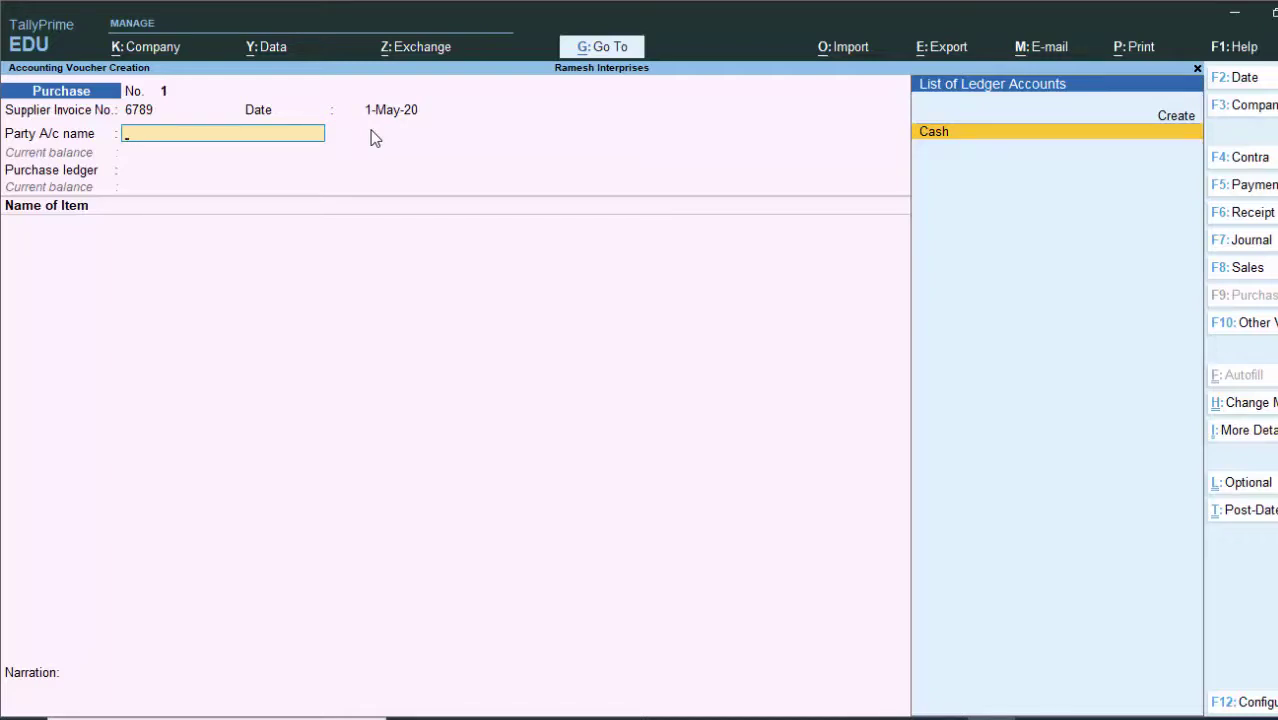
- Create a party ledger from within the voucher with the supplier's name, no alias, under the Sundry Creditors group
{"action": "key", "text": "alt+c"}
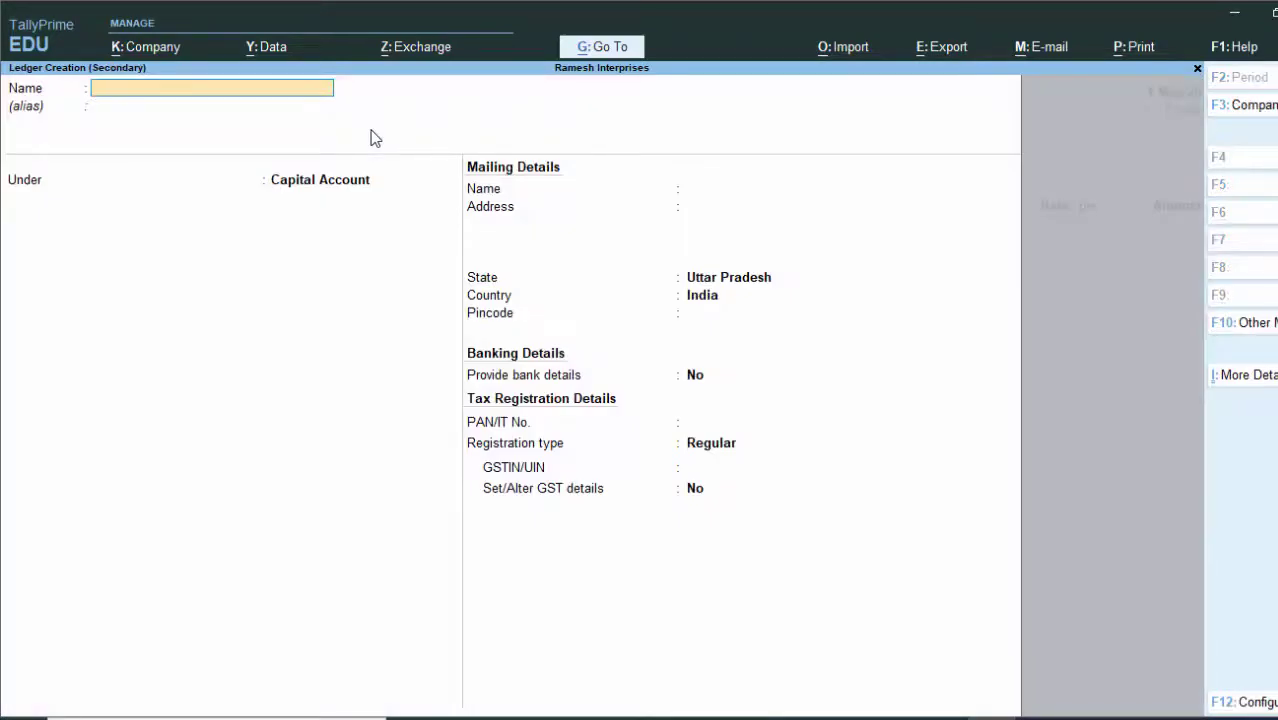
{"action": "type", "text": "Ram"}
{"action": "type", "text": " C"}
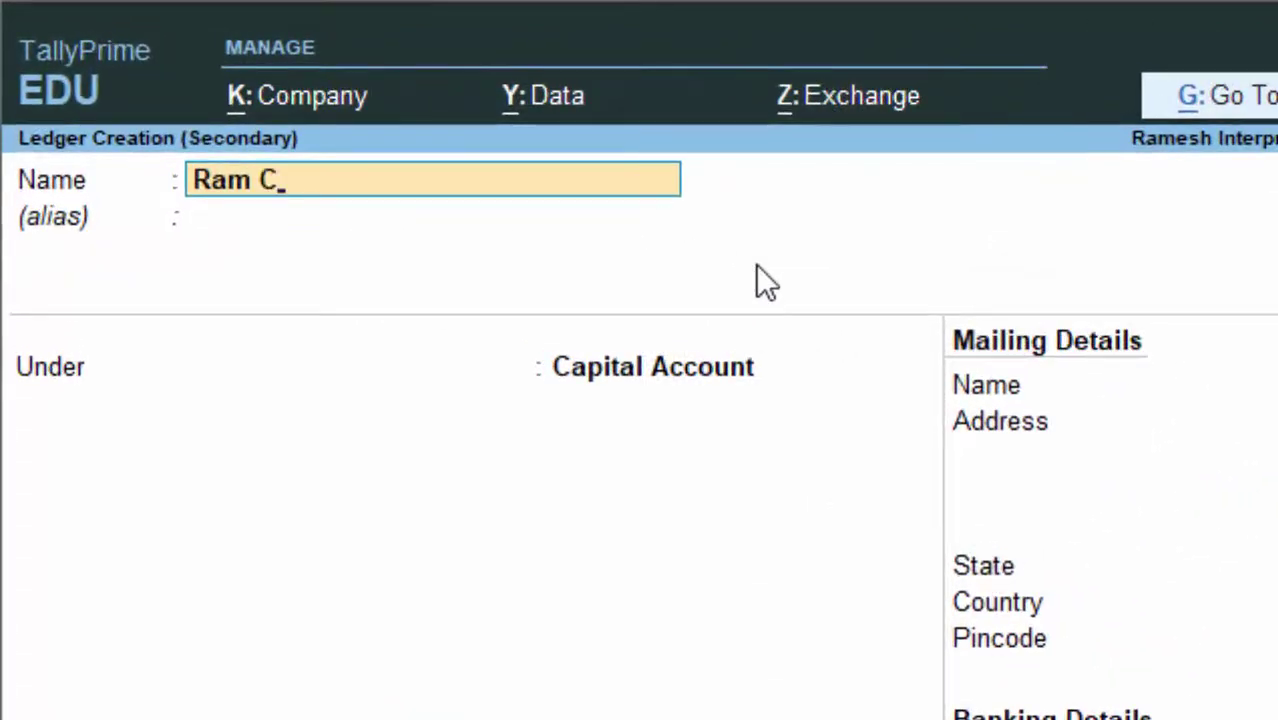
{"action": "key", "text": "Return"}
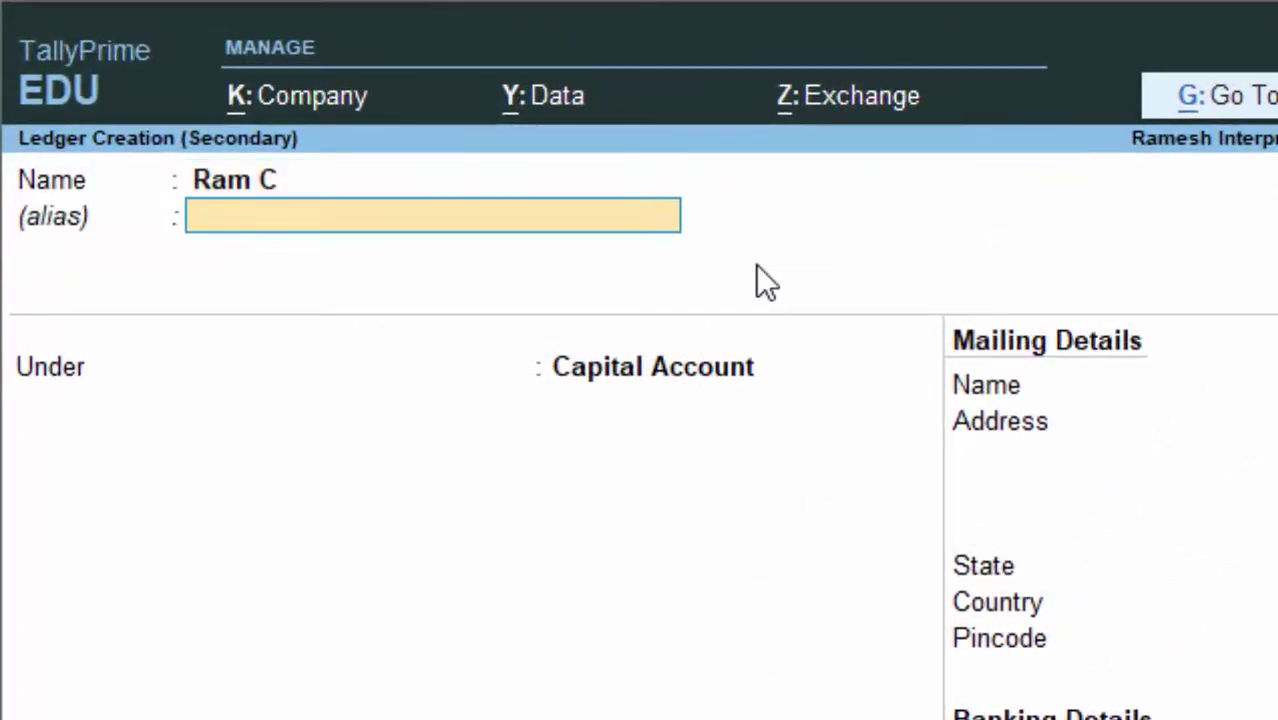
{"action": "key", "text": "Return"}
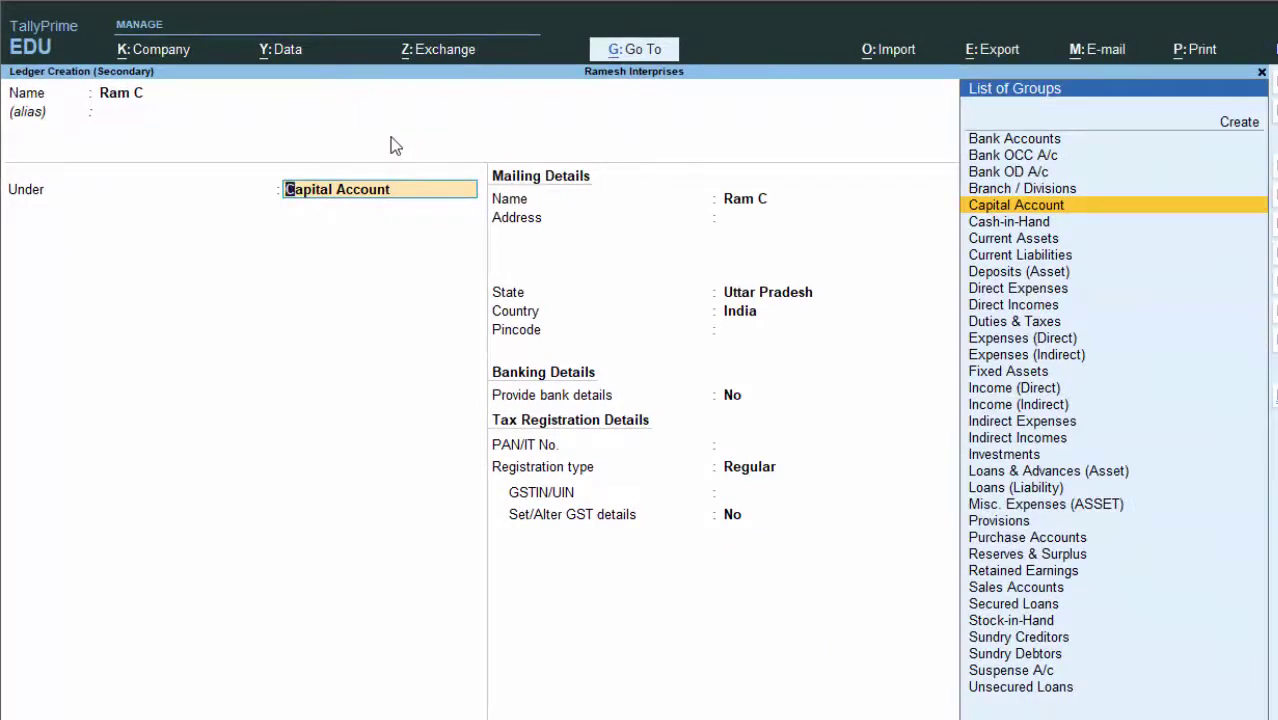
{"action": "type", "text": "S"}
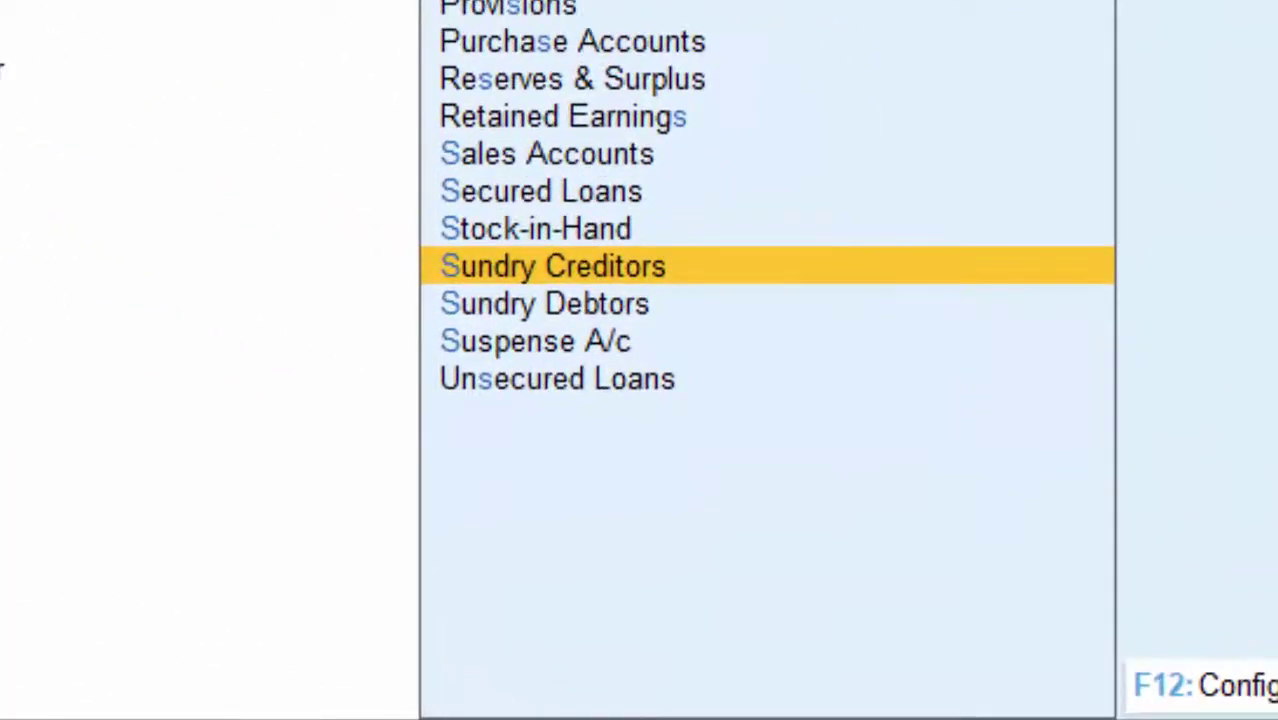
{"action": "key", "text": "Return"}
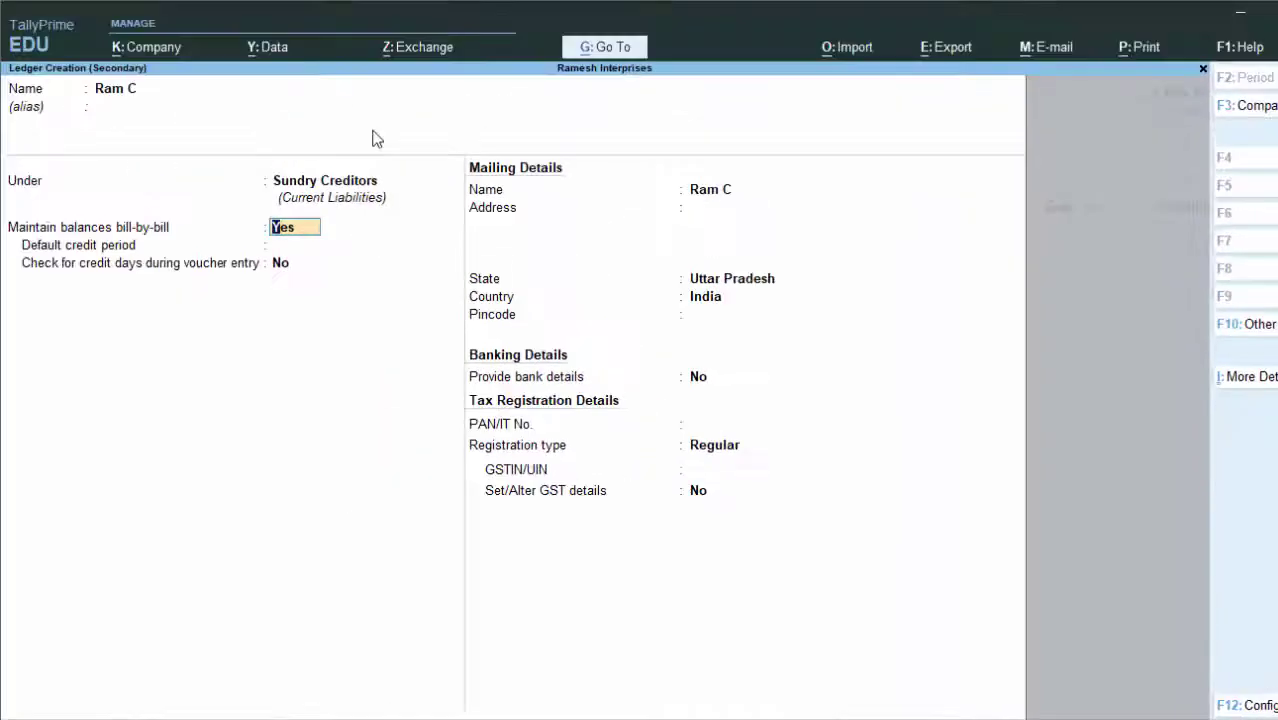
- Keep bill-by-bill balances enabled and the supplier ledger's credit, mailing, banking and tax details at their defaults, and save the ledger
{"action": "key", "text": "Return"}
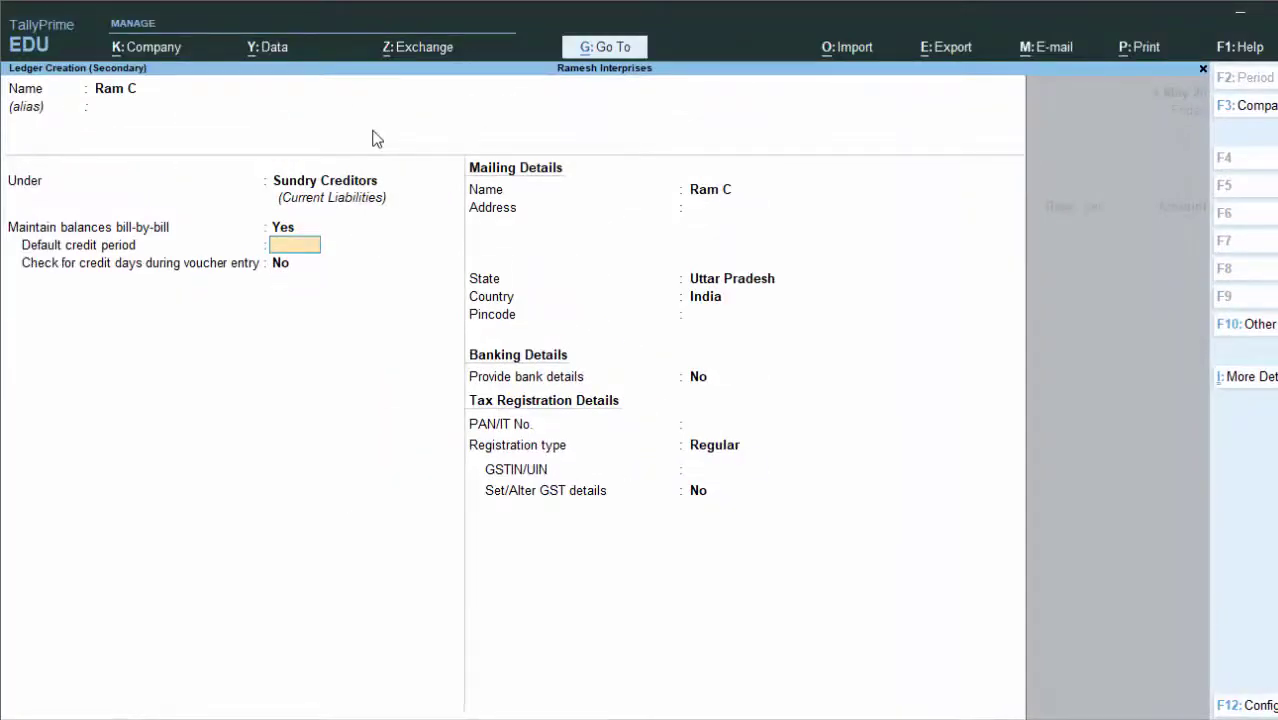
{"action": "key", "text": "Return"}
{"action": "key", "text": "Return"}
{"action": "key", "text": "Return"}
{"action": "key", "text": "Return"}
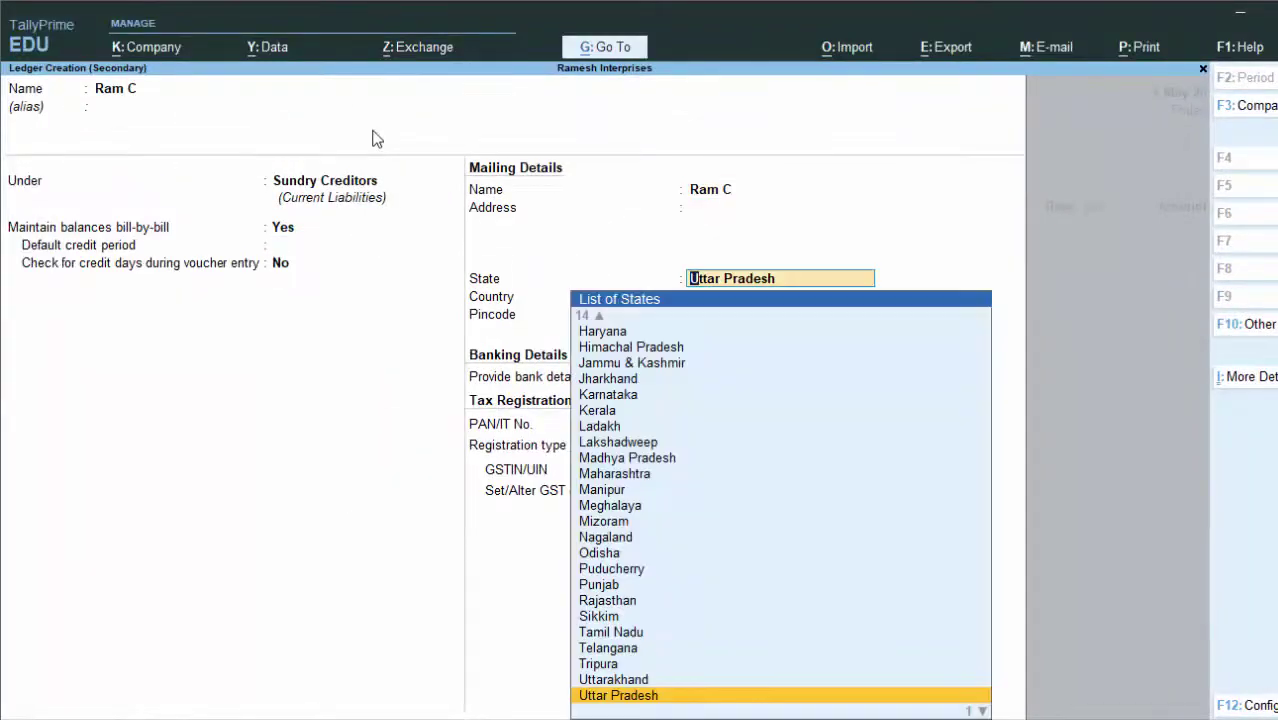
{"action": "key", "text": "Return"}
{"action": "key", "text": "Return"}
{"action": "key", "text": "Return"}
{"action": "key", "text": "Return"}
{"action": "key", "text": "Return"}
{"action": "key", "text": "Return"}
{"action": "key", "text": "Return"}
{"action": "key", "text": "Return"}
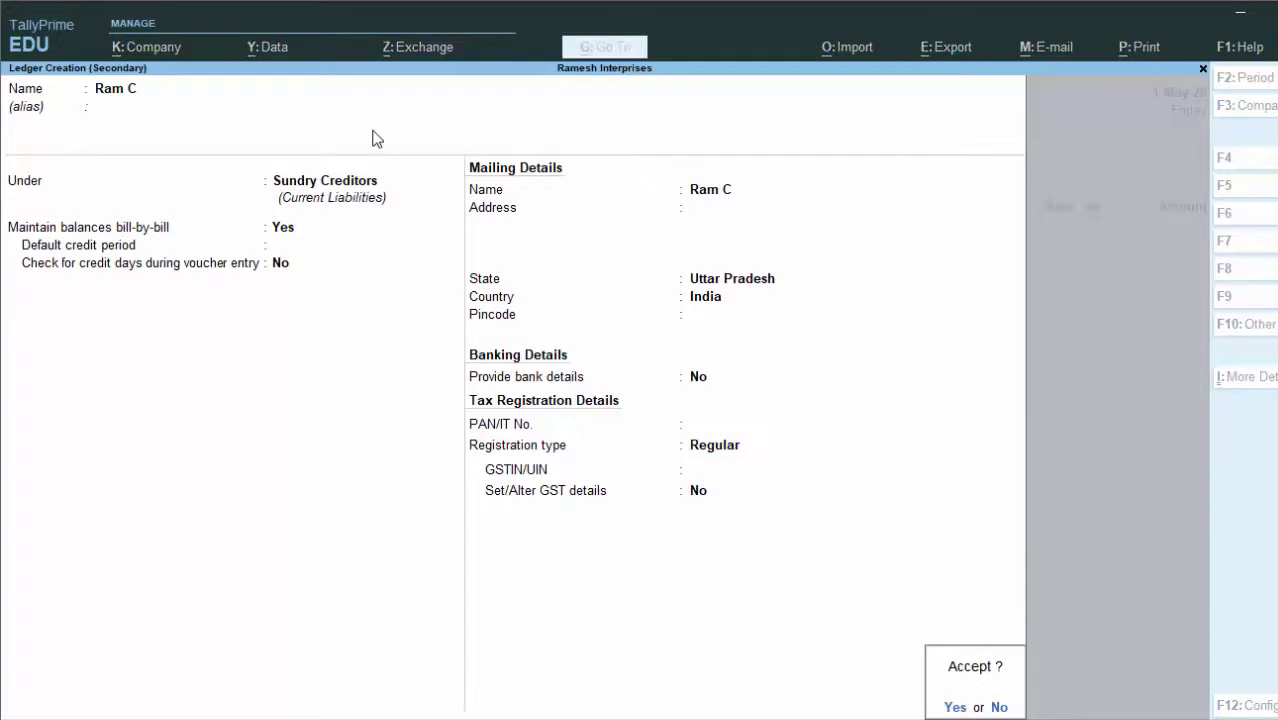
{"action": "key", "text": "Return"}
- Leave the voucher's receipt details blank and accept the supplier's party details as filled in
{"action": "key", "text": "Return"}
{"action": "key", "text": "Return"}
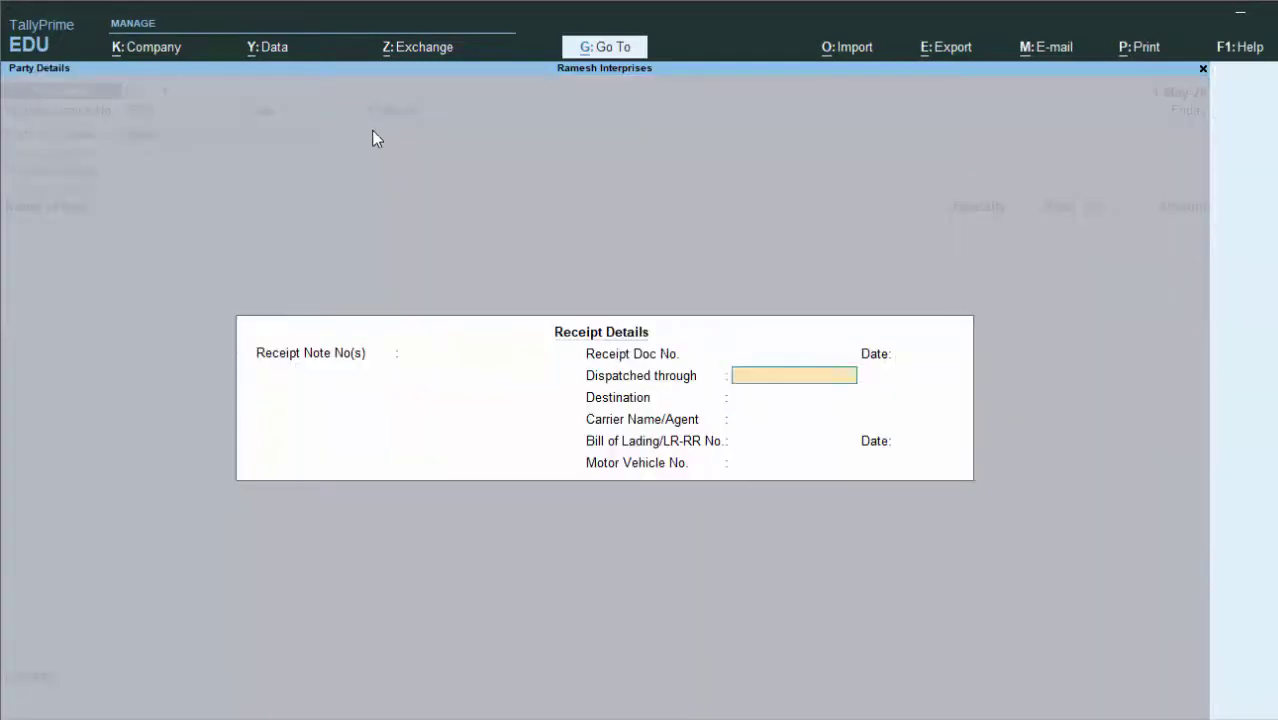
{"action": "key", "text": "Return"}
{"action": "key", "text": "Return"}
{"action": "key", "text": "Return"}
{"action": "key", "text": "Return"}
{"action": "key", "text": "Return"}
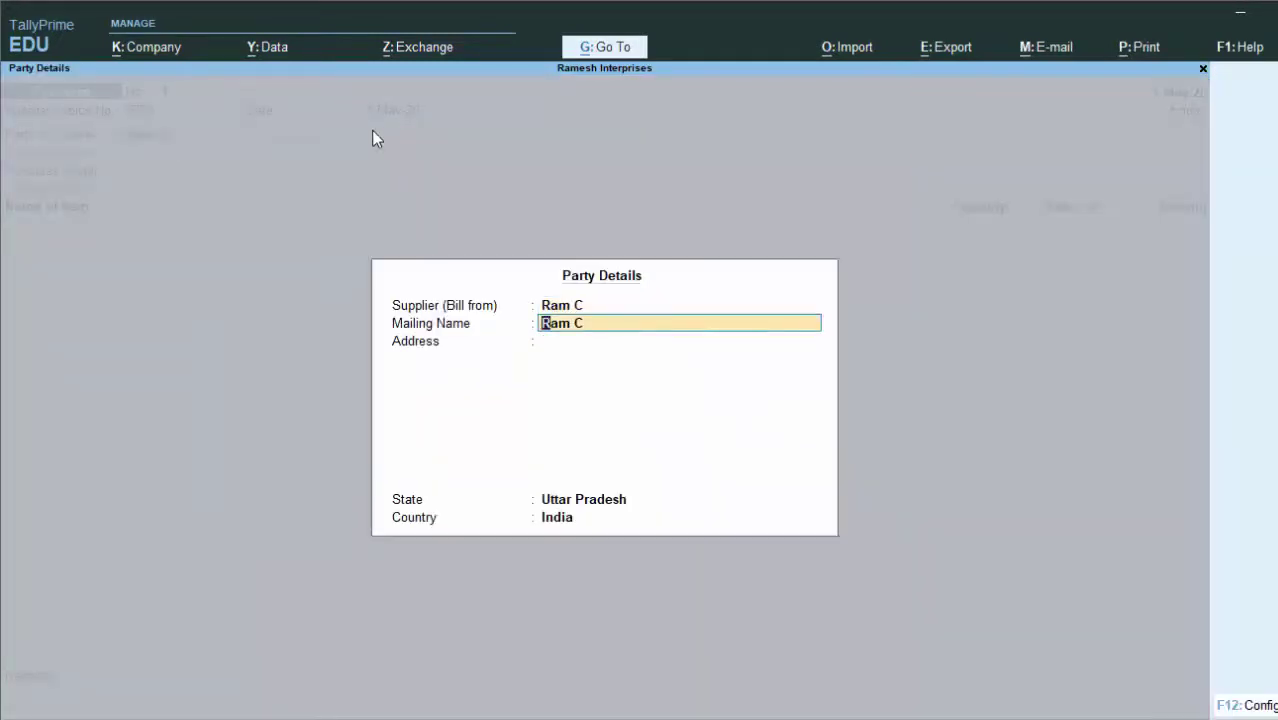
{"action": "key", "text": "ctrl+a"}
- Start a new ledger for the voucher's purchase ledger, name it Purchase A/c and leave its alias blank
{"action": "key", "text": "alt+c"}
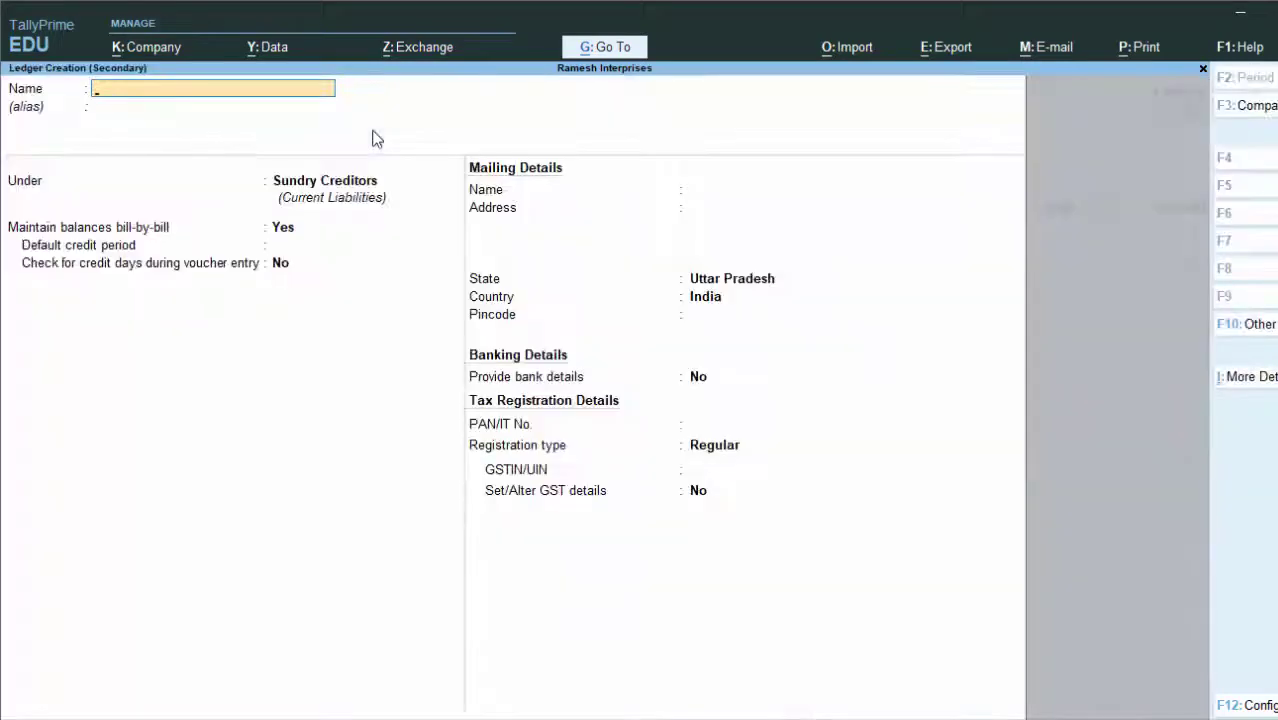
{"action": "key", "text": "Escape"}
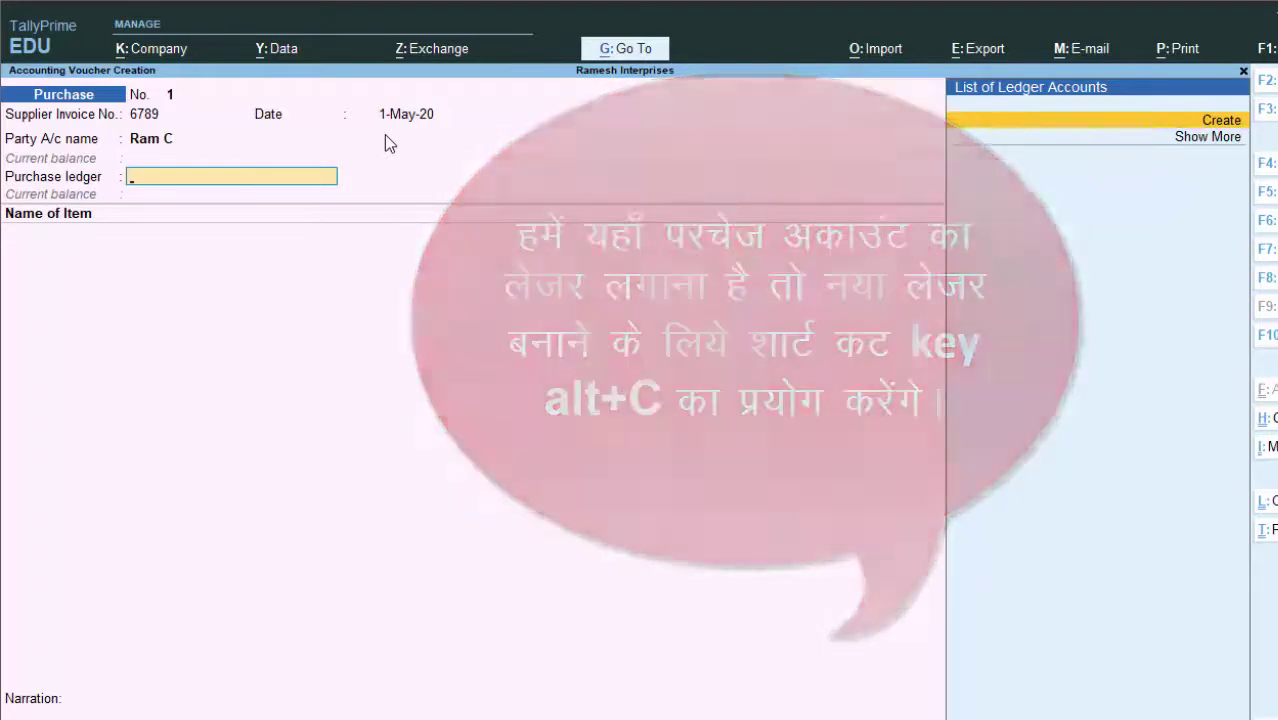
{"action": "key", "text": "alt+c"}
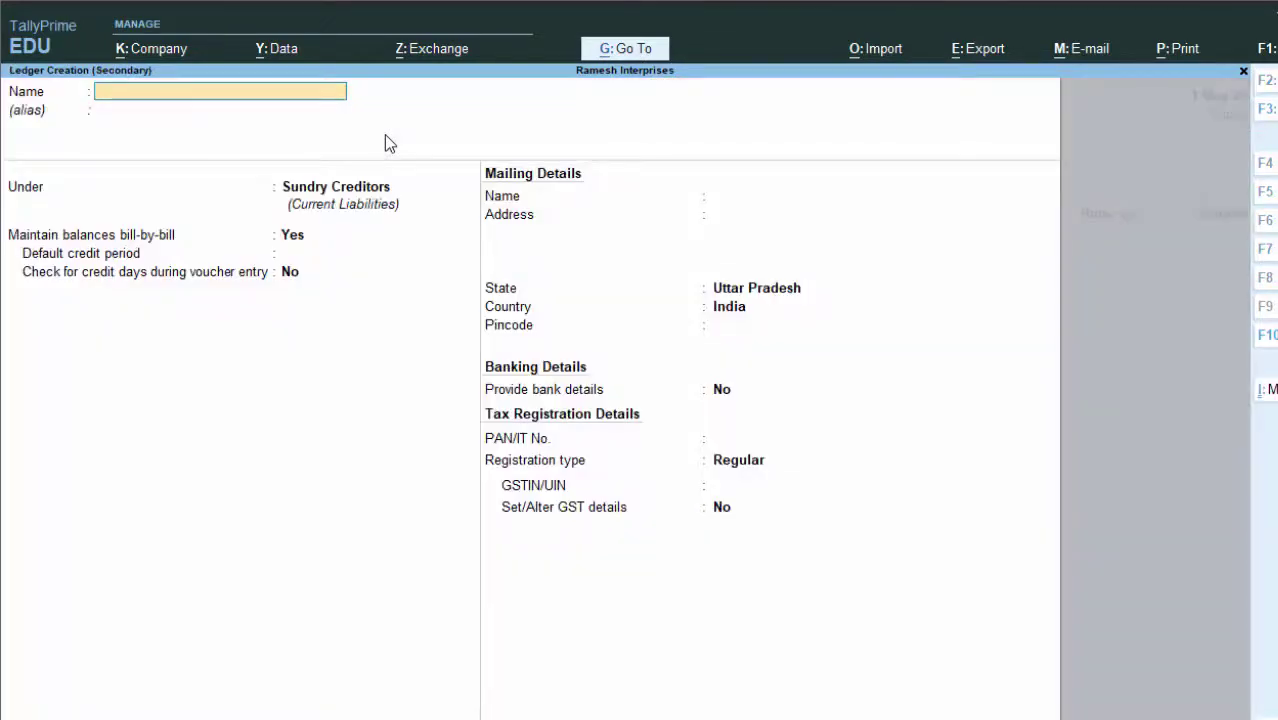
{"action": "type", "text": "Purcg"}
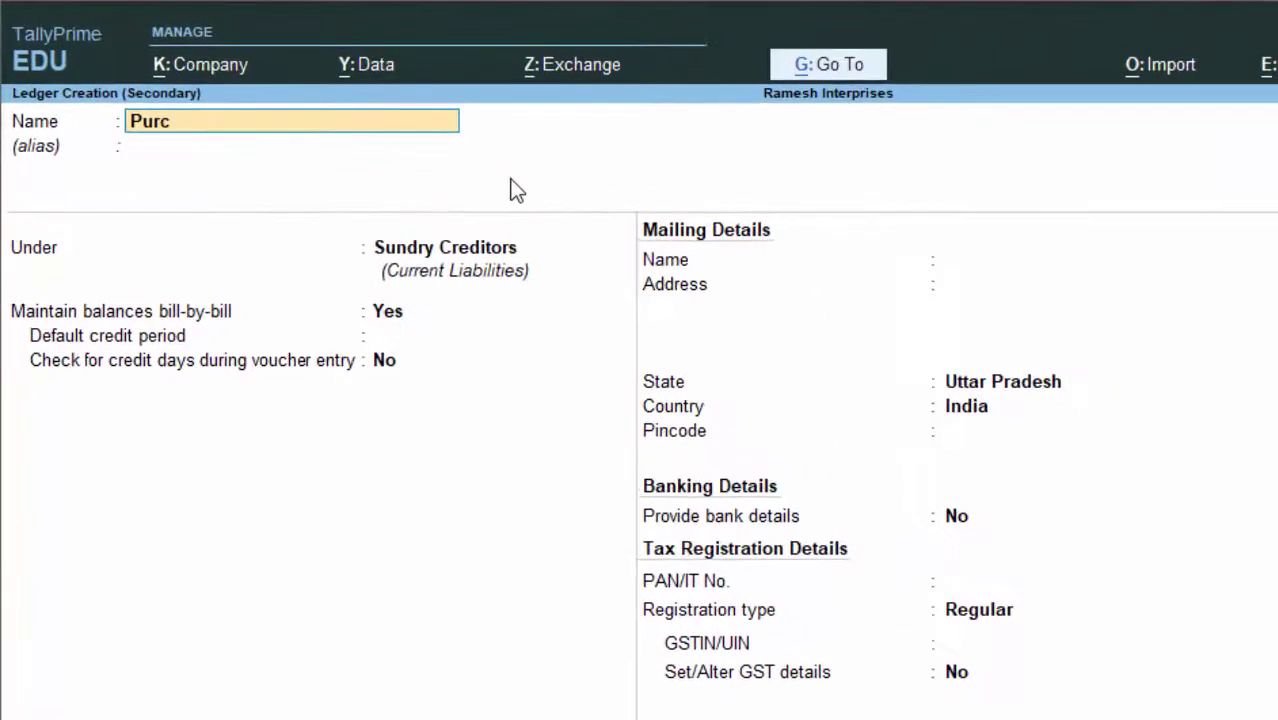
{"action": "key", "text": "BackSpace"}
{"action": "type", "text": "hase"}
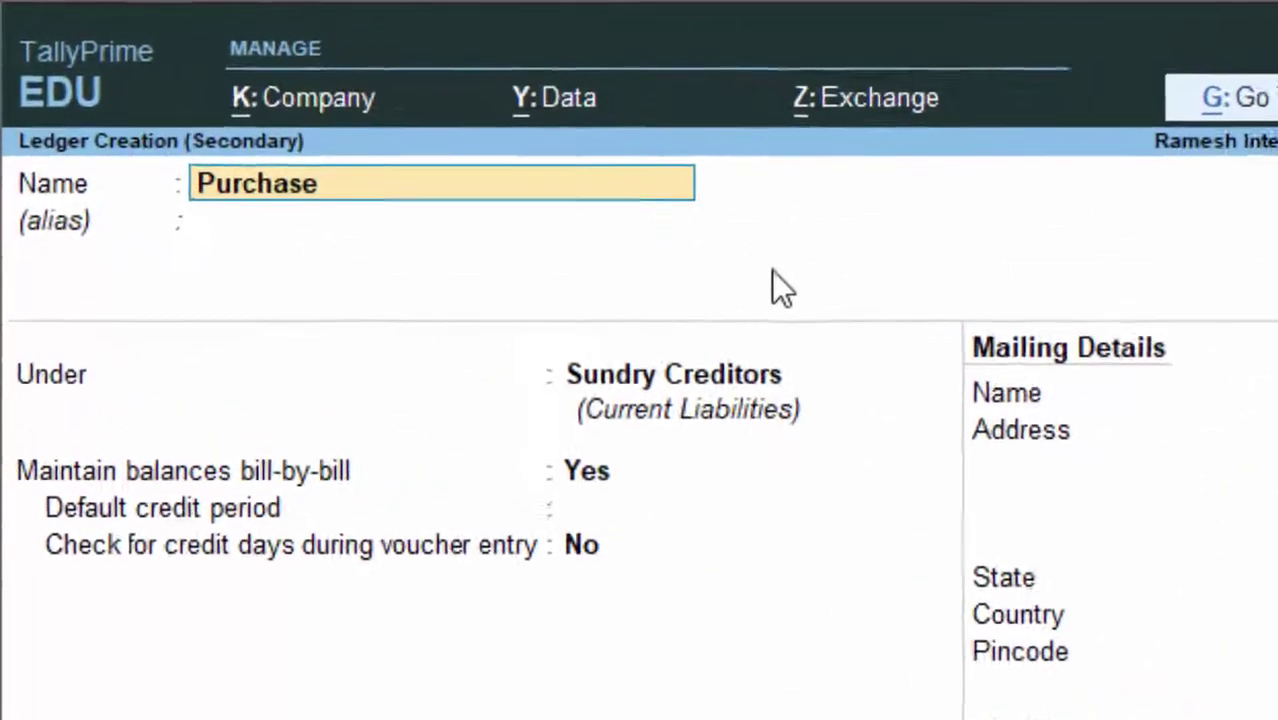
{"action": "type", "text": " a/c"}
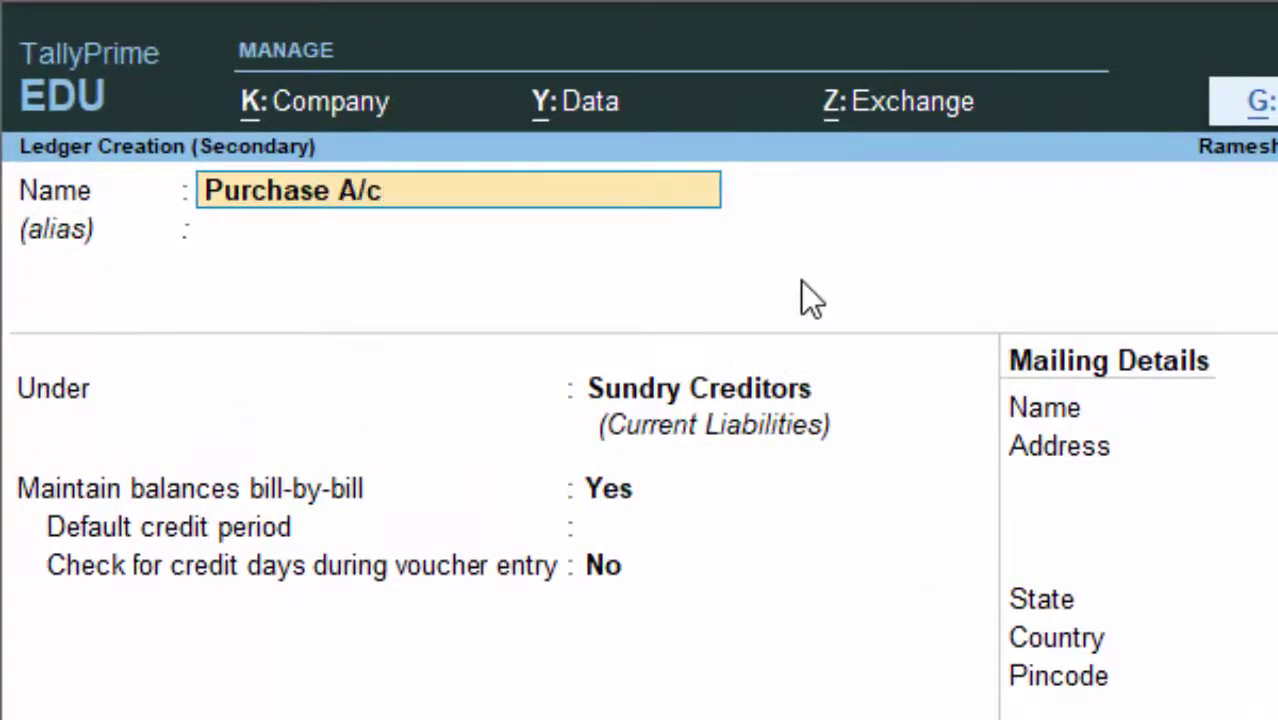
{"action": "key", "text": "Return"}
{"action": "key", "text": "Return"}
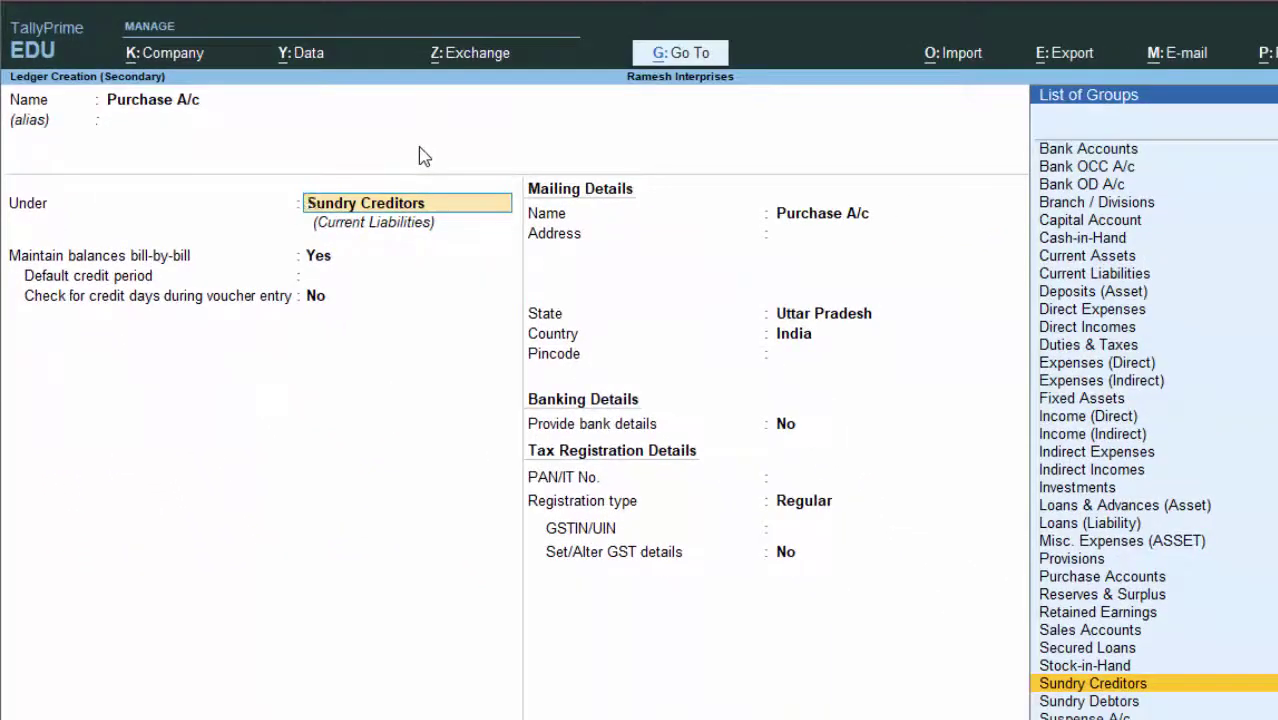
- Place the Purchase A/c ledger under Purchase Accounts, keep its ledger type Not Applicable and the GST defaults, and save it
{"action": "type", "text": "P"}
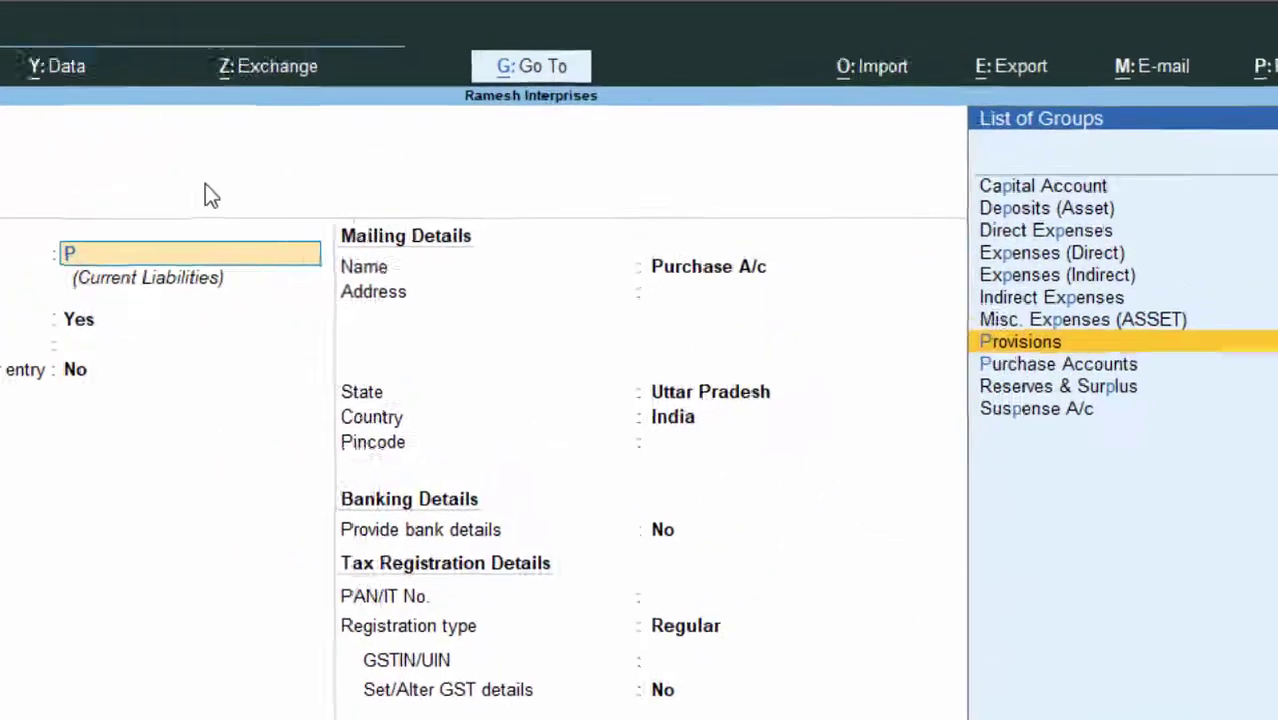
{"action": "key", "text": "Down"}
{"action": "key", "text": "Return"}
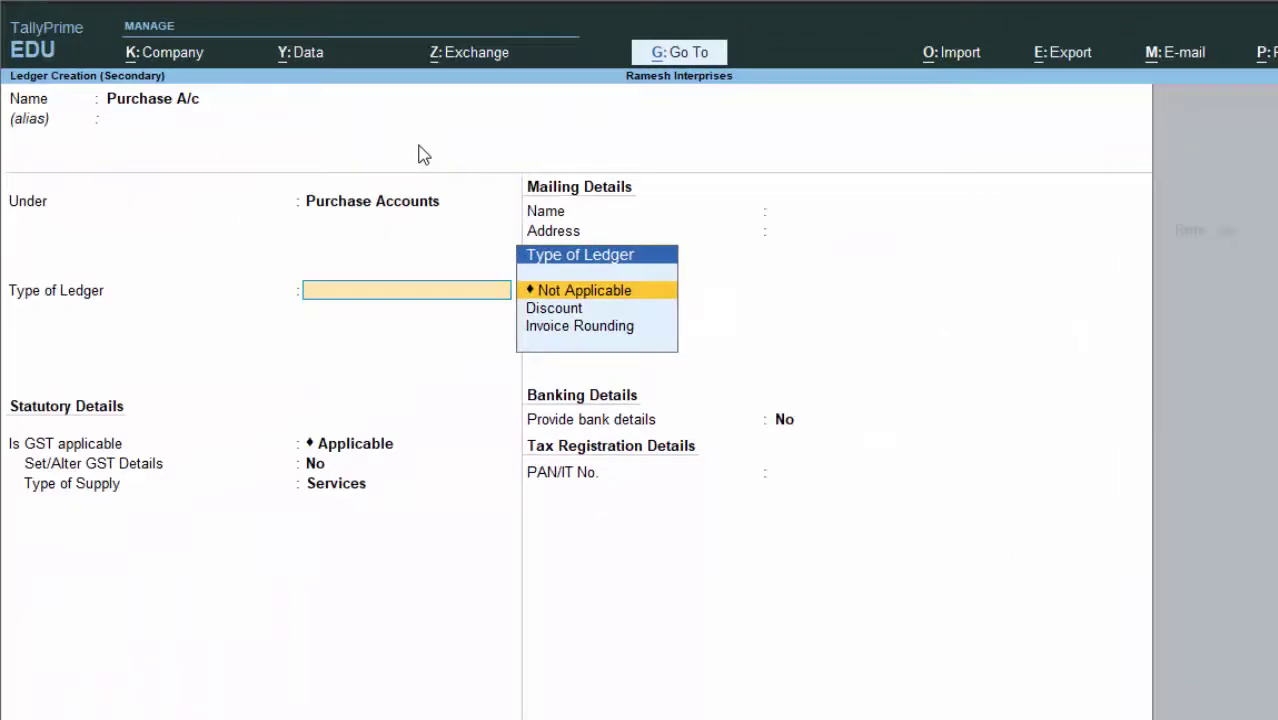
{"action": "key", "text": "Return"}
{"action": "key", "text": "Return"}
{"action": "key", "text": "Return"}
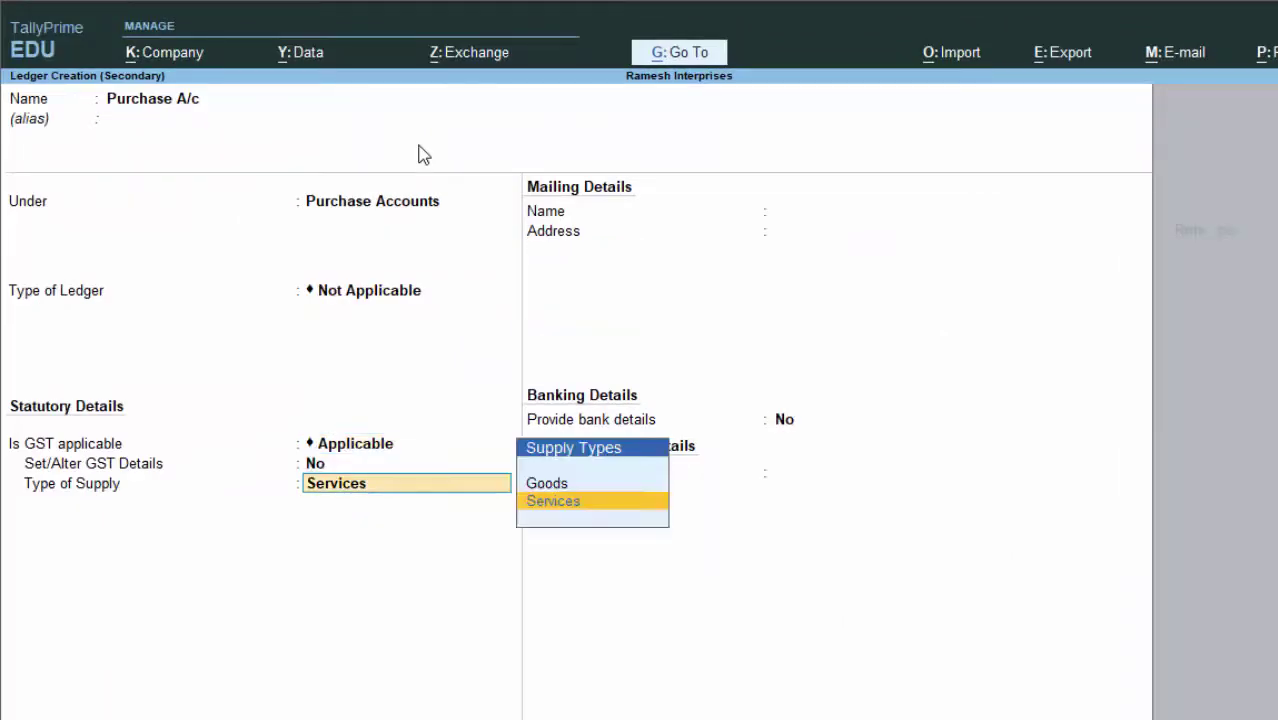
{"action": "key", "text": "ctrl+a"}
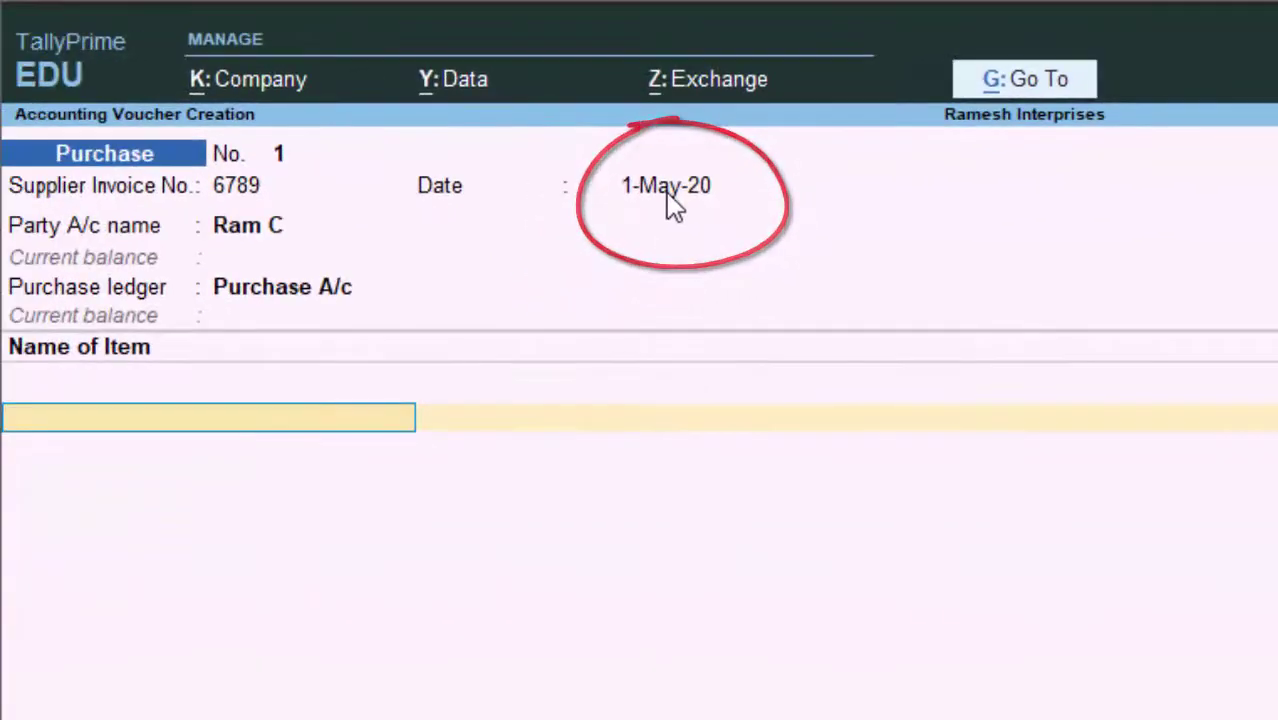
- Abandon the unfinished purchase voucher and check the Day Book for entries dated 1-May-20
{"action": "key", "text": "Escape"}
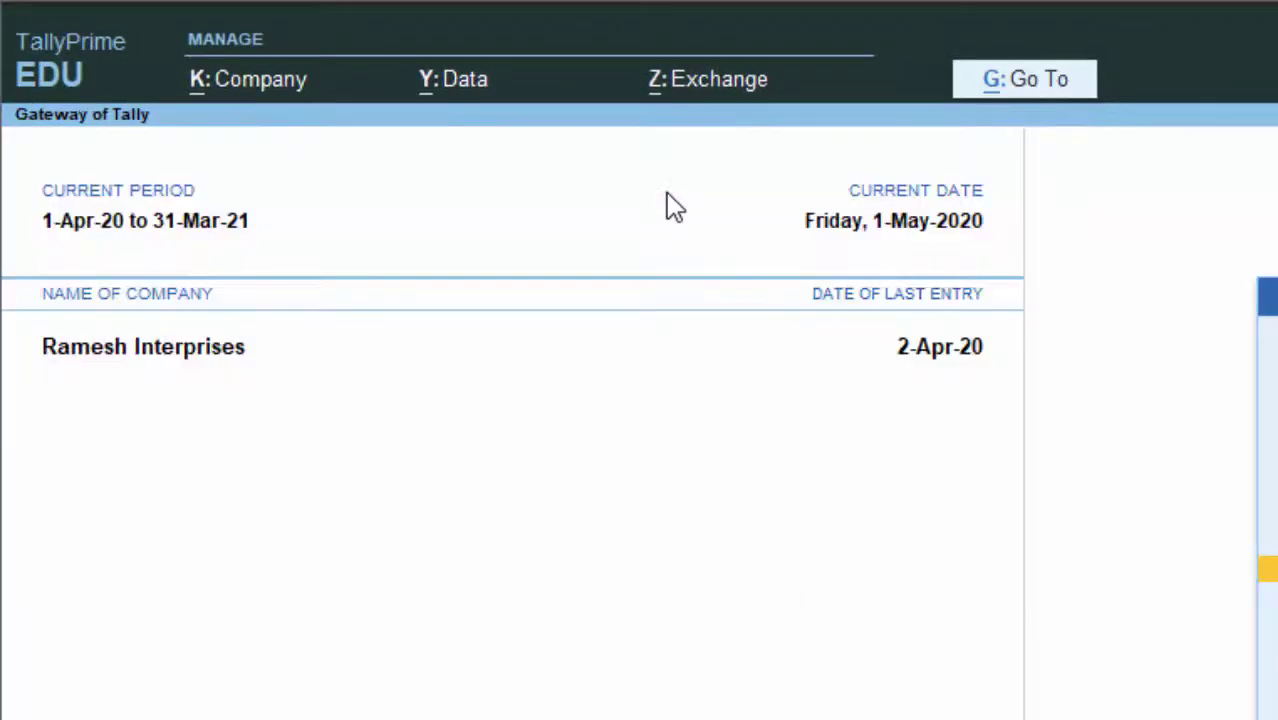
{"action": "key", "text": "Up"}
{"action": "key", "text": "Up"}
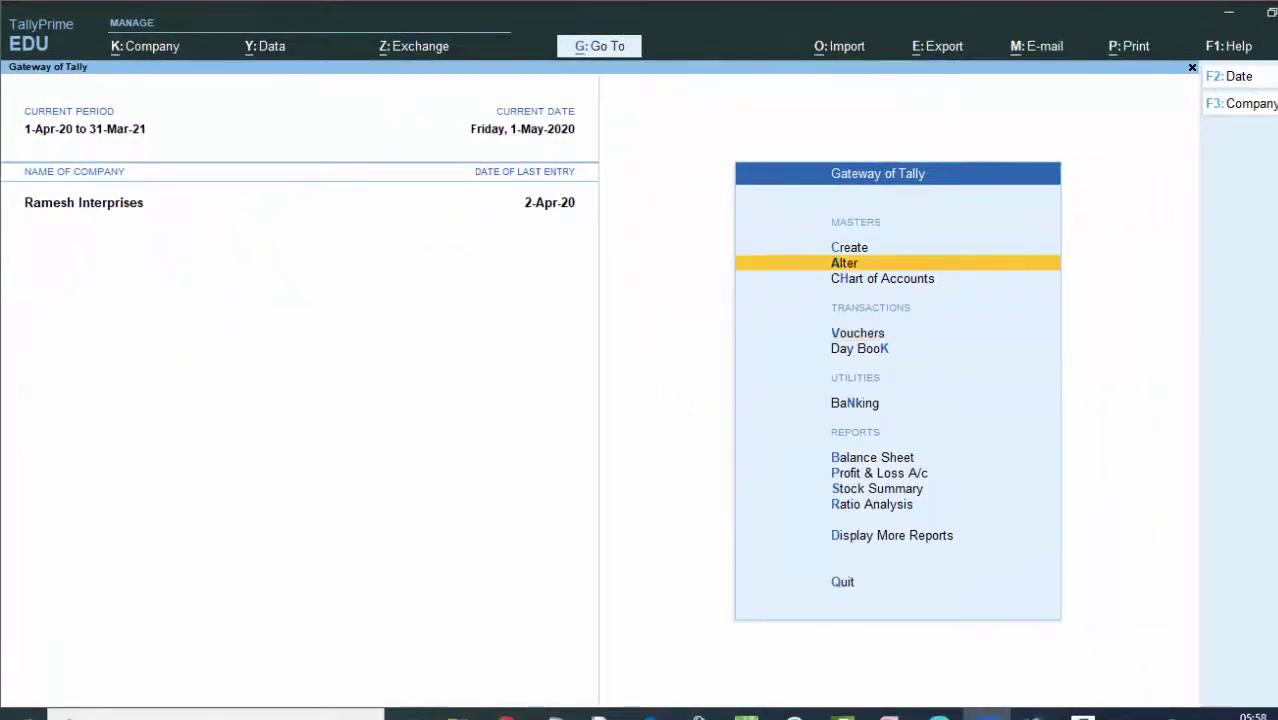
{"action": "key", "text": "d"}
{"action": "key", "text": "k"}
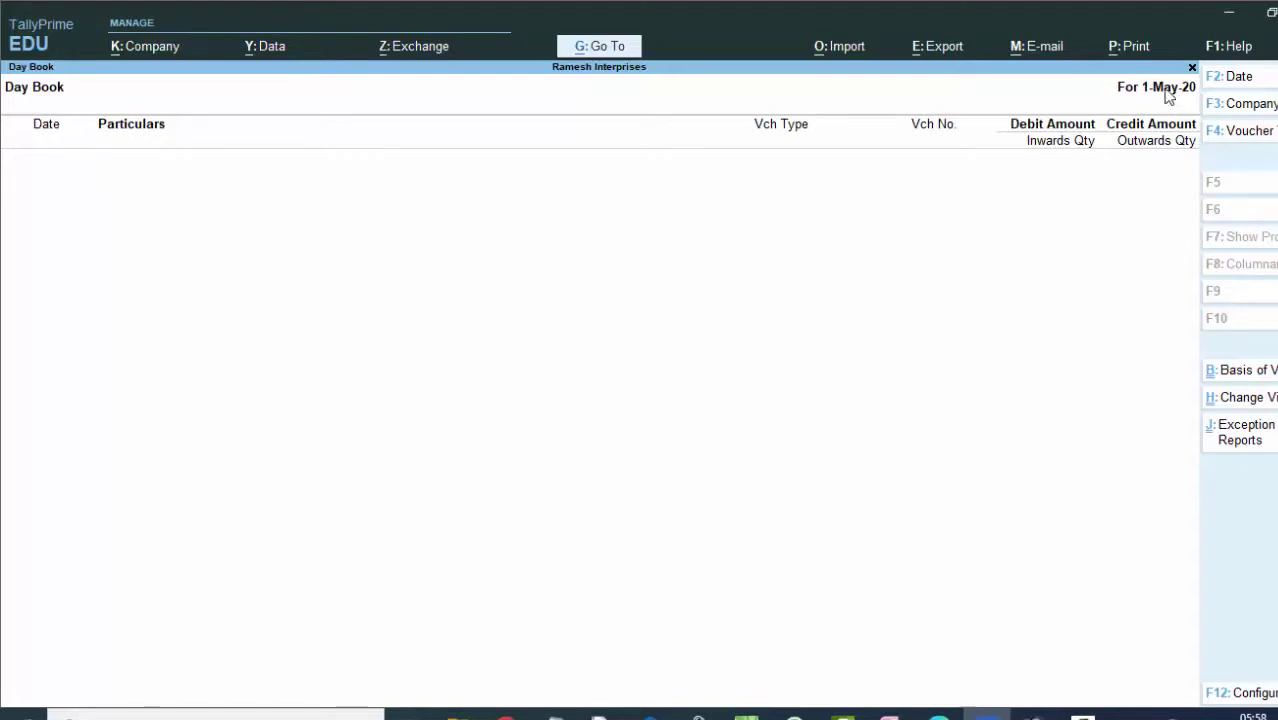
{"action": "key", "text": "Escape"}
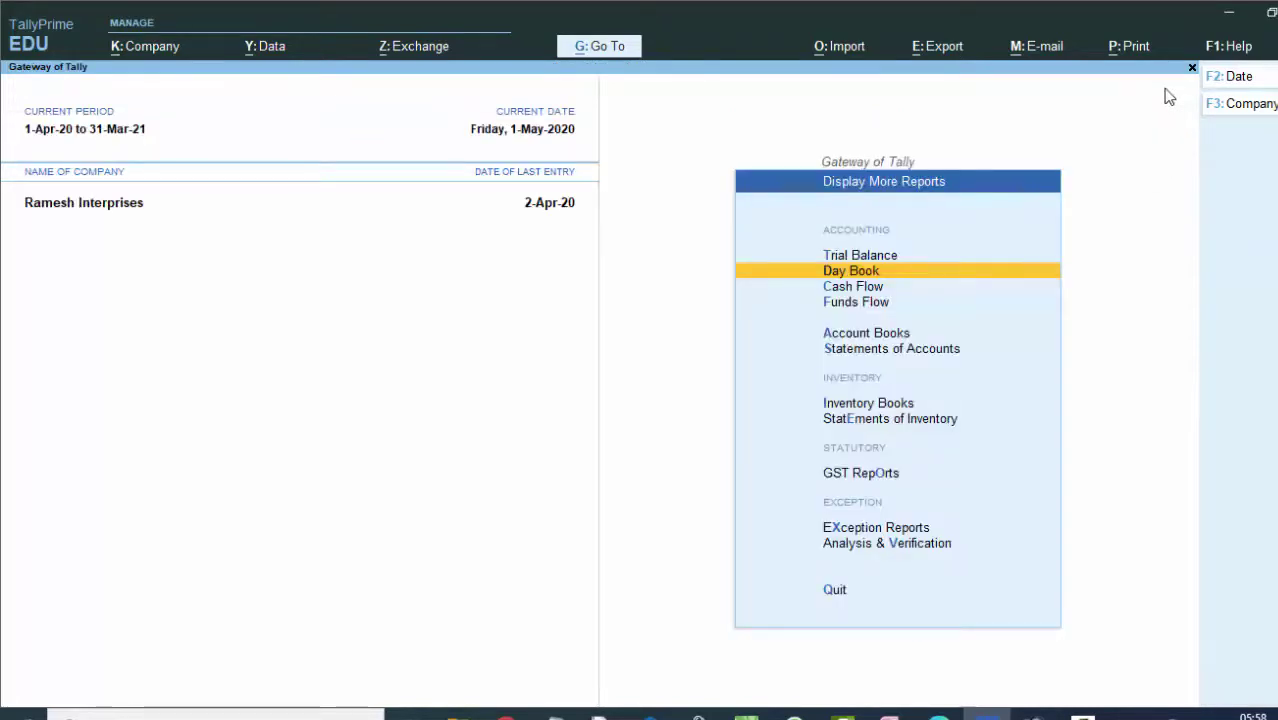
- Set the current date to 2-4-2020 and open the Day Book for that date
{"action": "key", "text": "F2"}
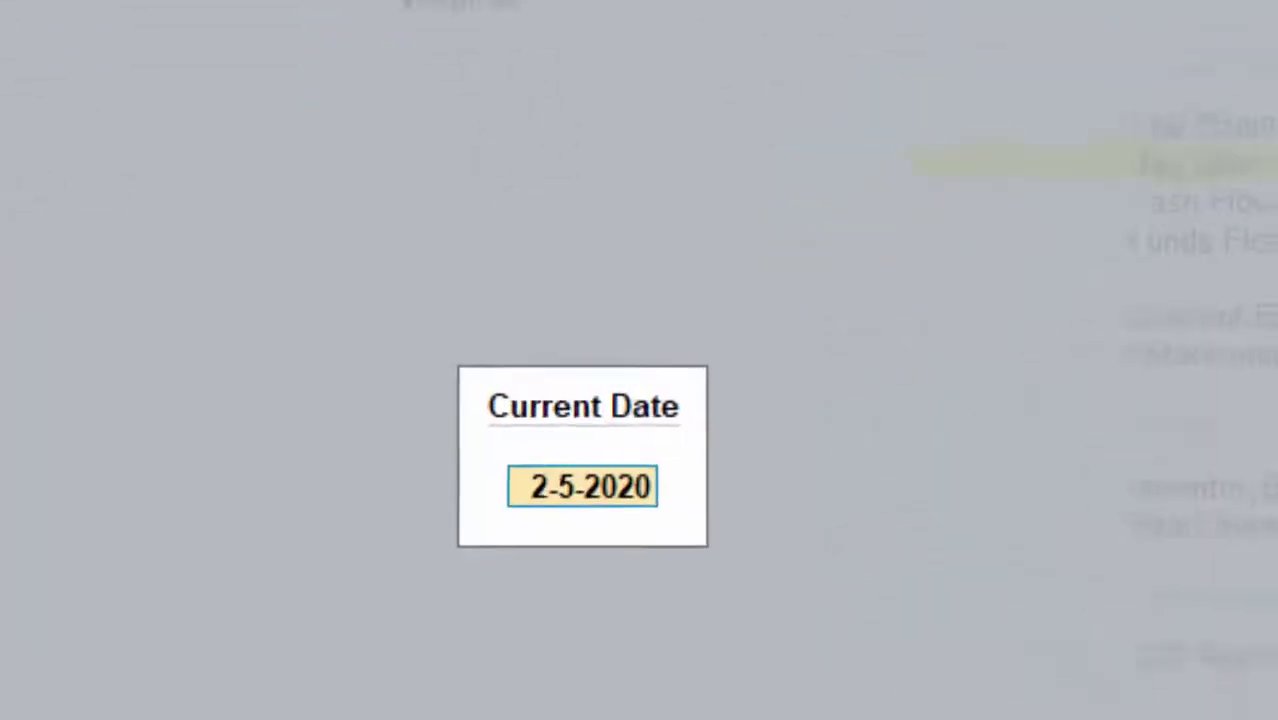
{"action": "type", "text": "2"}
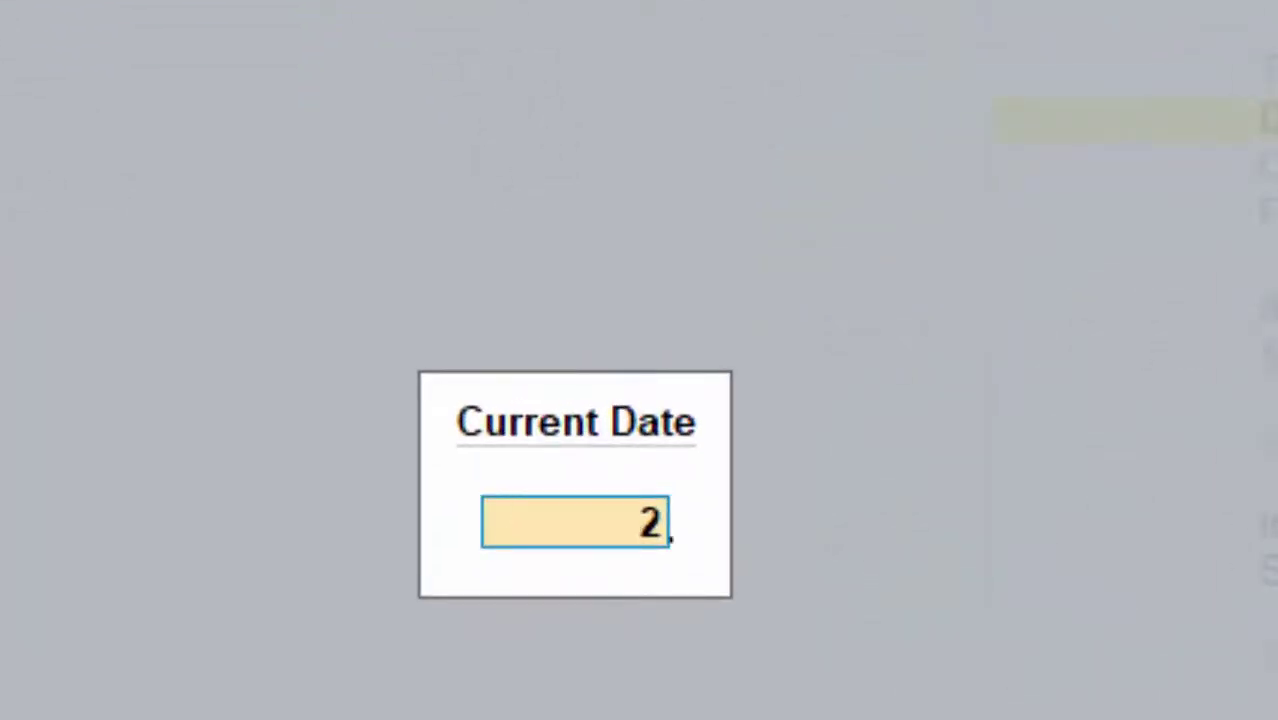
{"action": "type", "text": "-4-"}
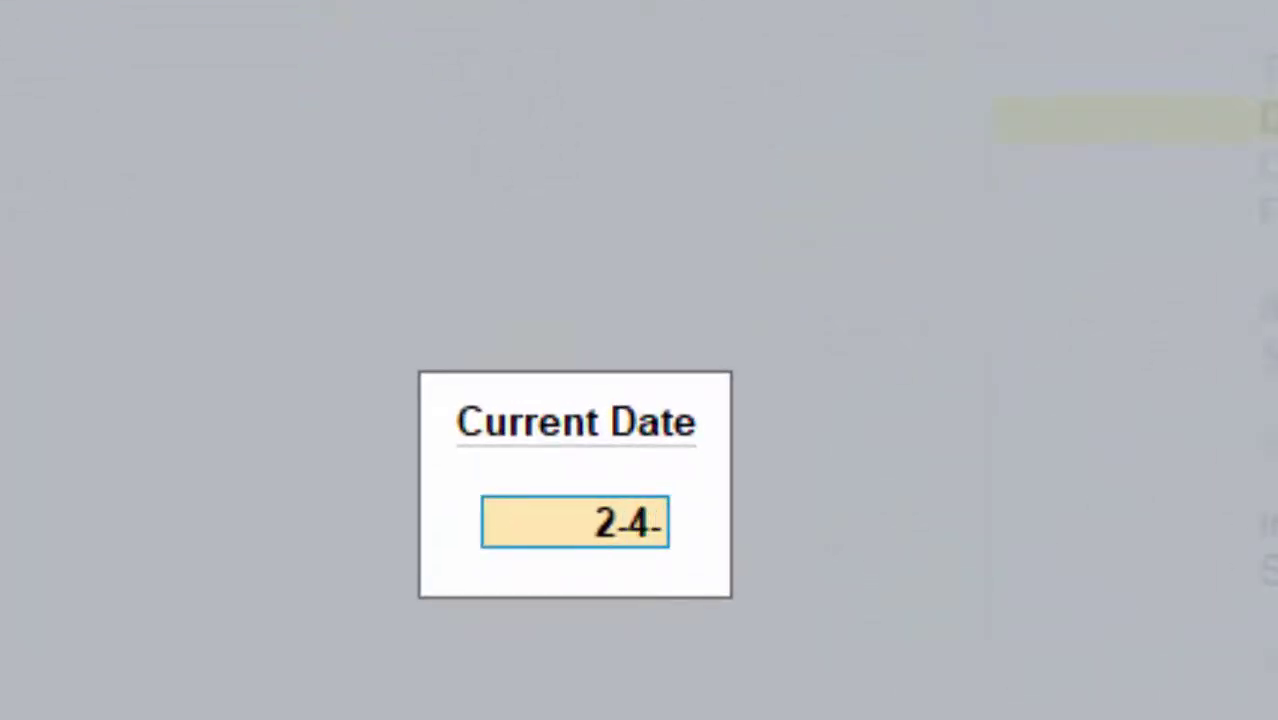
{"action": "type", "text": "2020"}
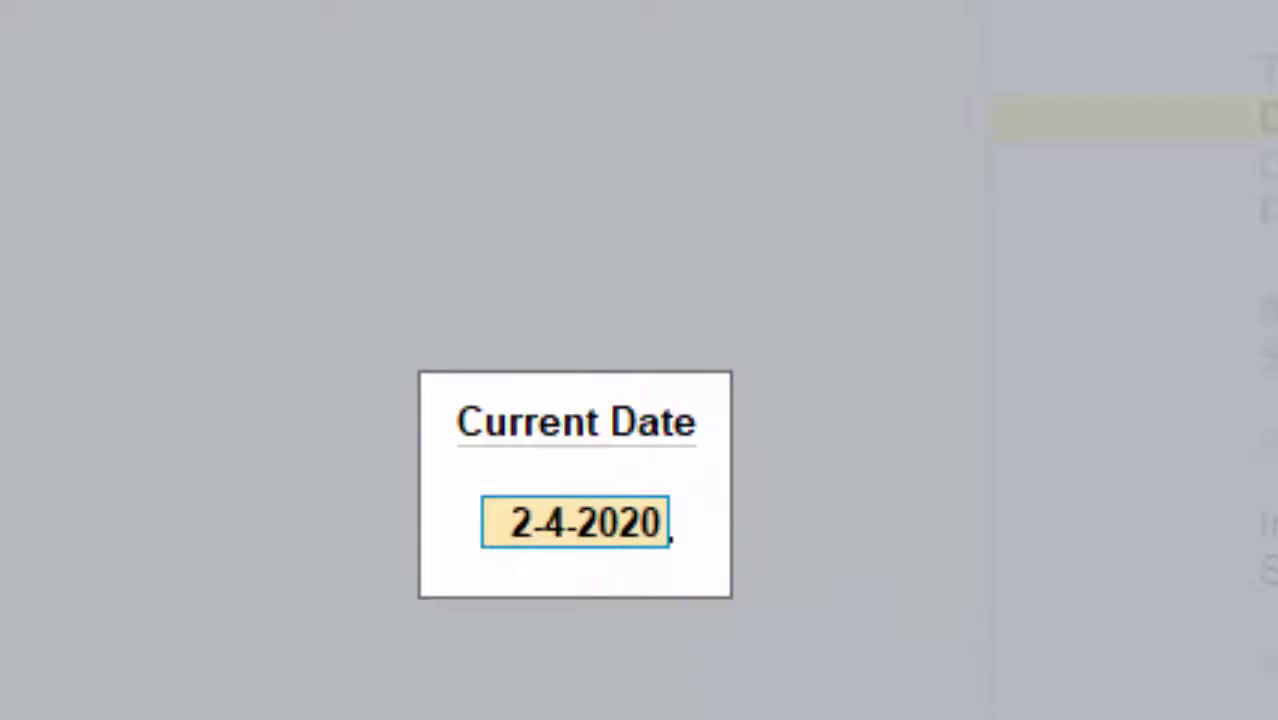
{"action": "key", "text": "Return"}
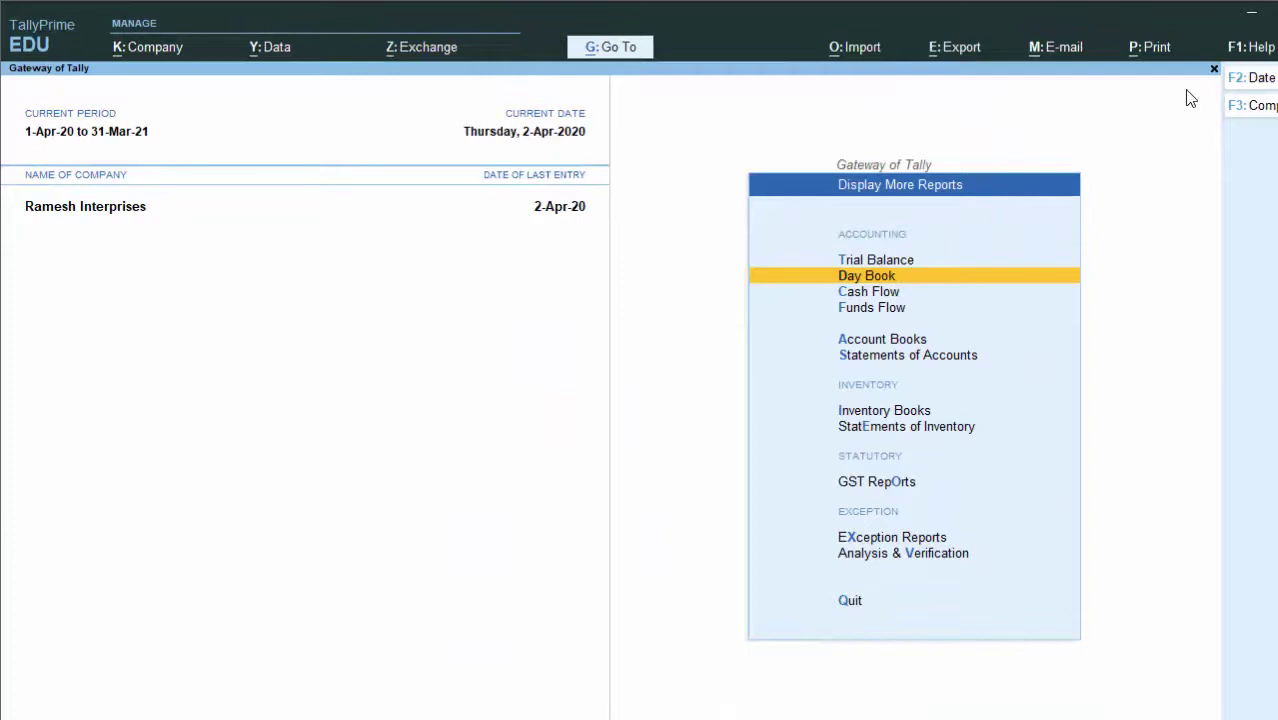
{"action": "key", "text": "Return"}
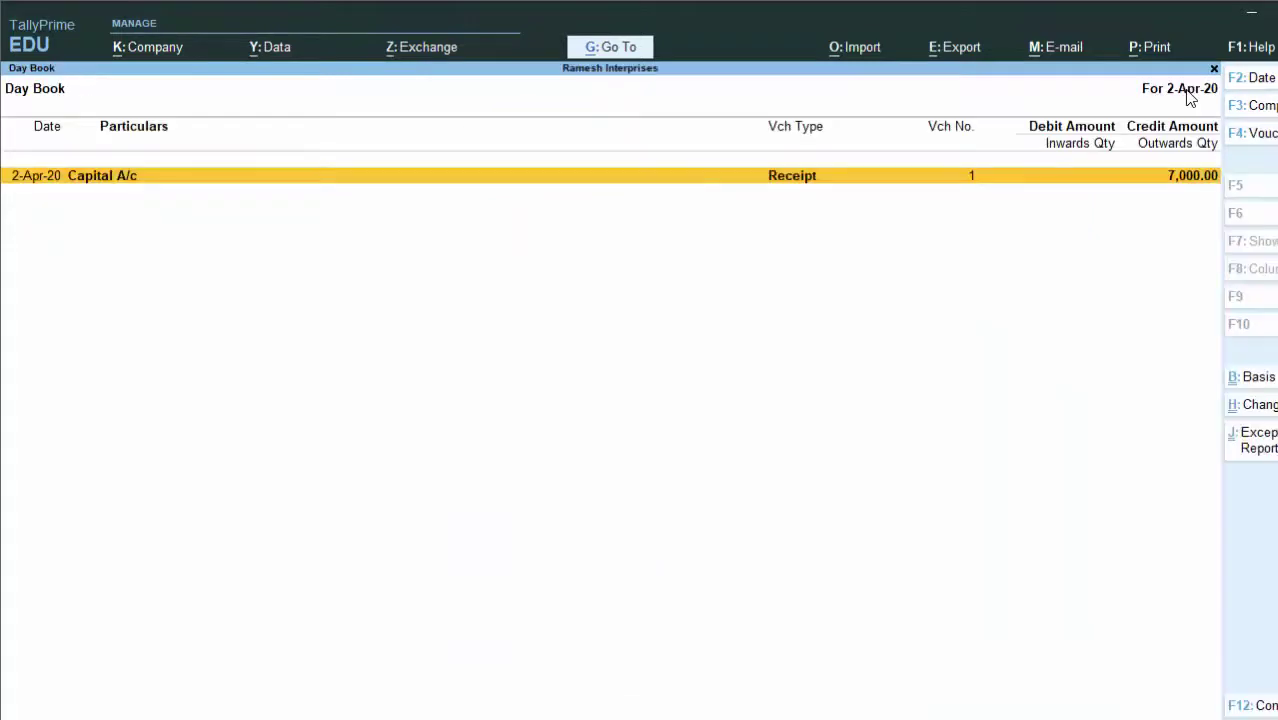
- Delete the Capital A/c receipt voucher dated 2-Apr-20 and return to the Gateway of Tally
{"action": "key", "text": "Return"}
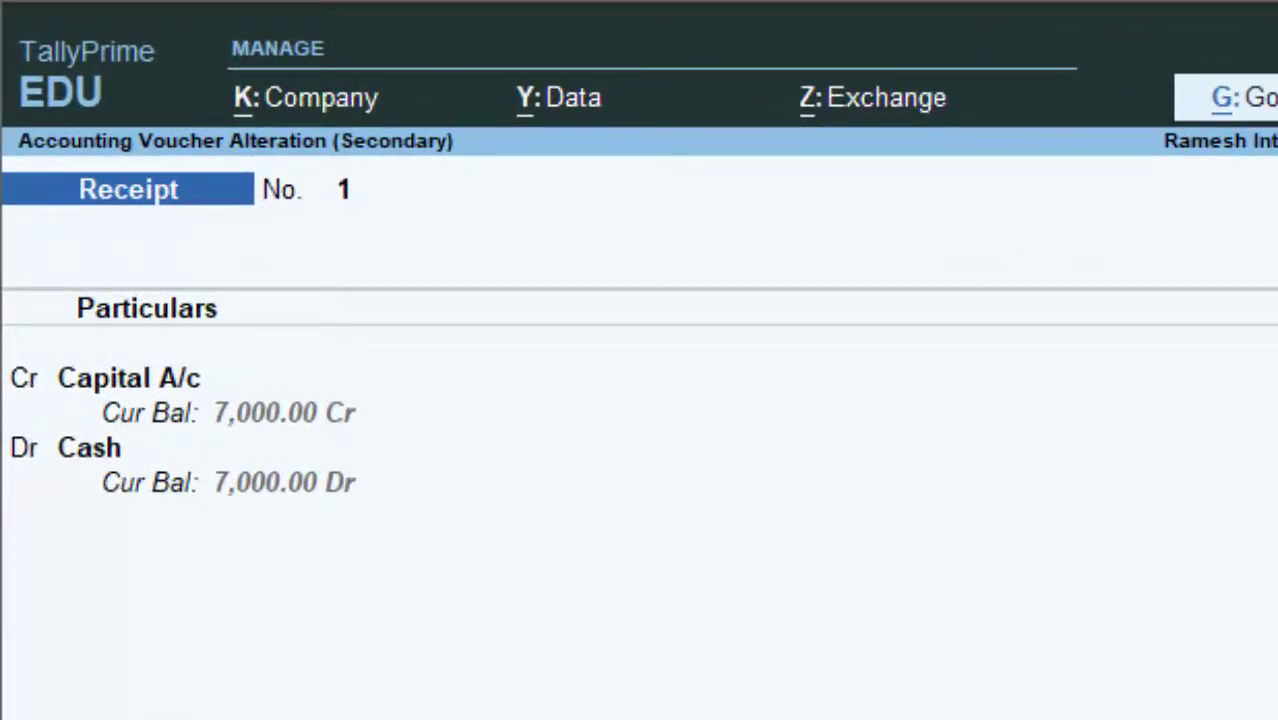
{"action": "key", "text": "alt+d"}
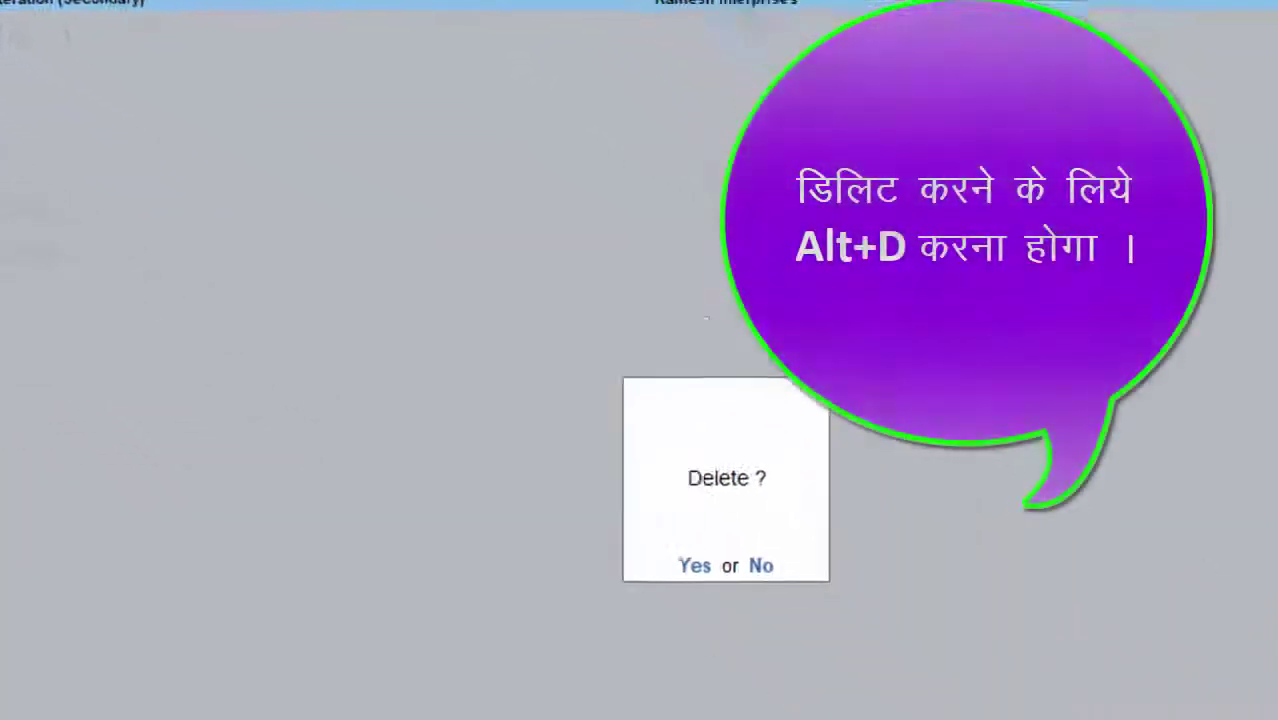
{"action": "key", "text": "y"}
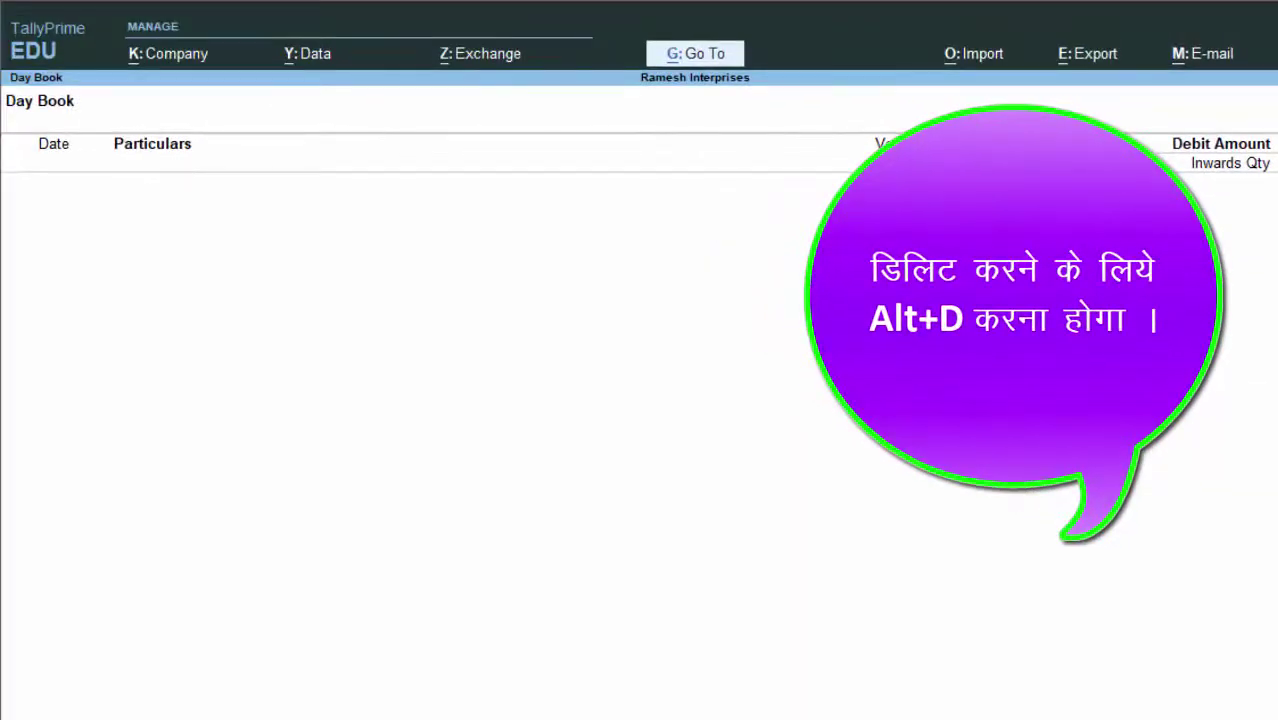
{"action": "key", "text": "Escape"}
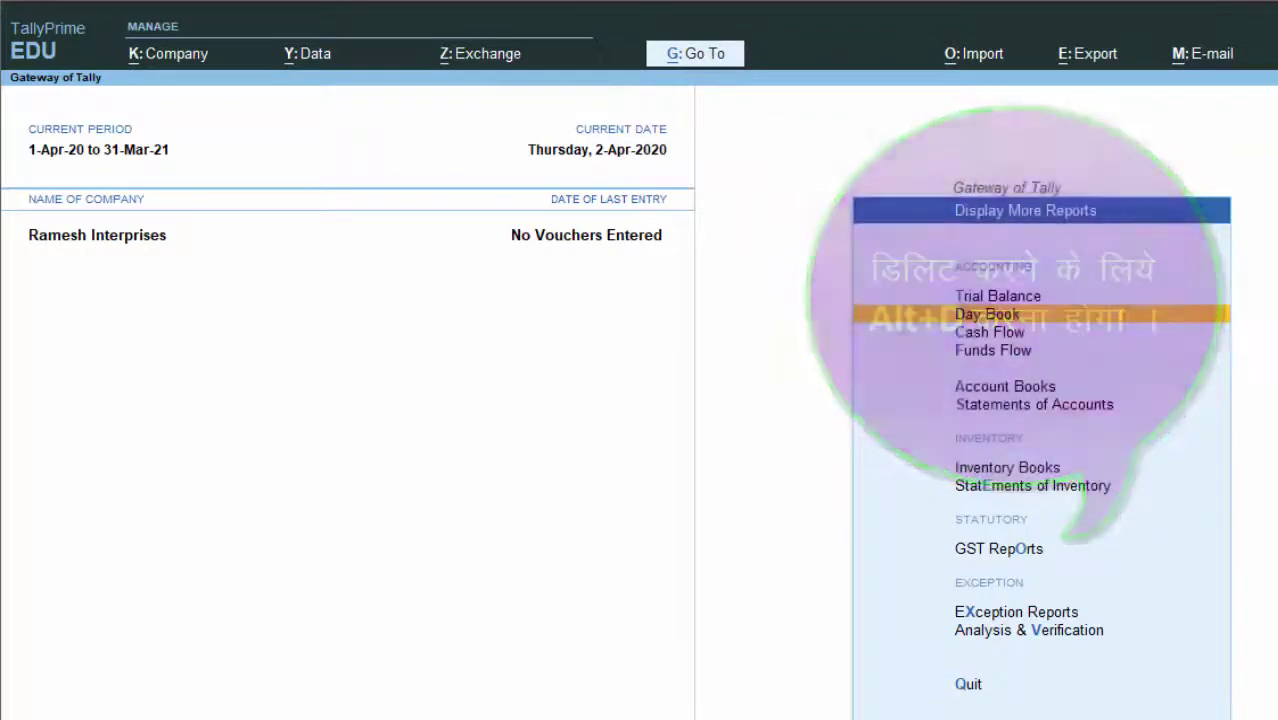
{"action": "key", "text": "Escape"}
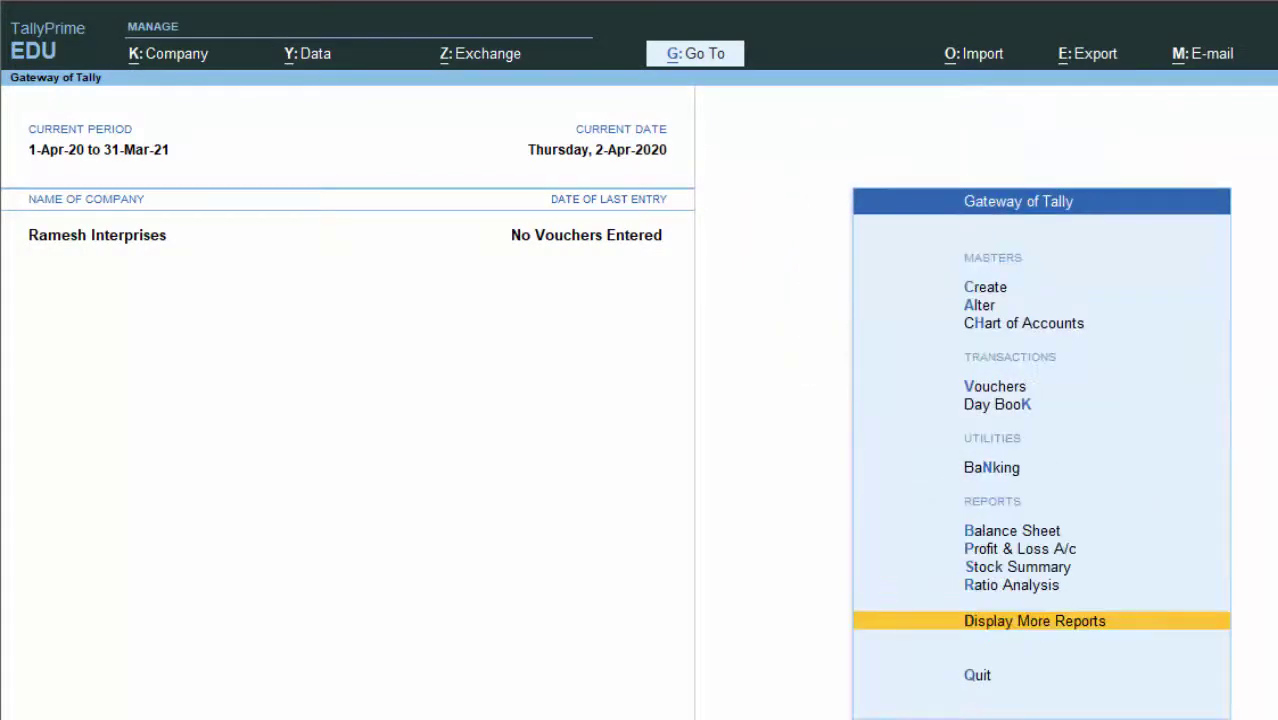
- Start a new receipt voucher and credit it to Capital A/c
{"action": "key", "text": "Up"}
{"action": "key", "text": "Up"}
{"action": "key", "text": "Up"}
{"action": "key", "text": "Up"}
{"action": "key", "text": "Up"}
{"action": "key", "text": "Up"}
{"action": "key", "text": "Up"}
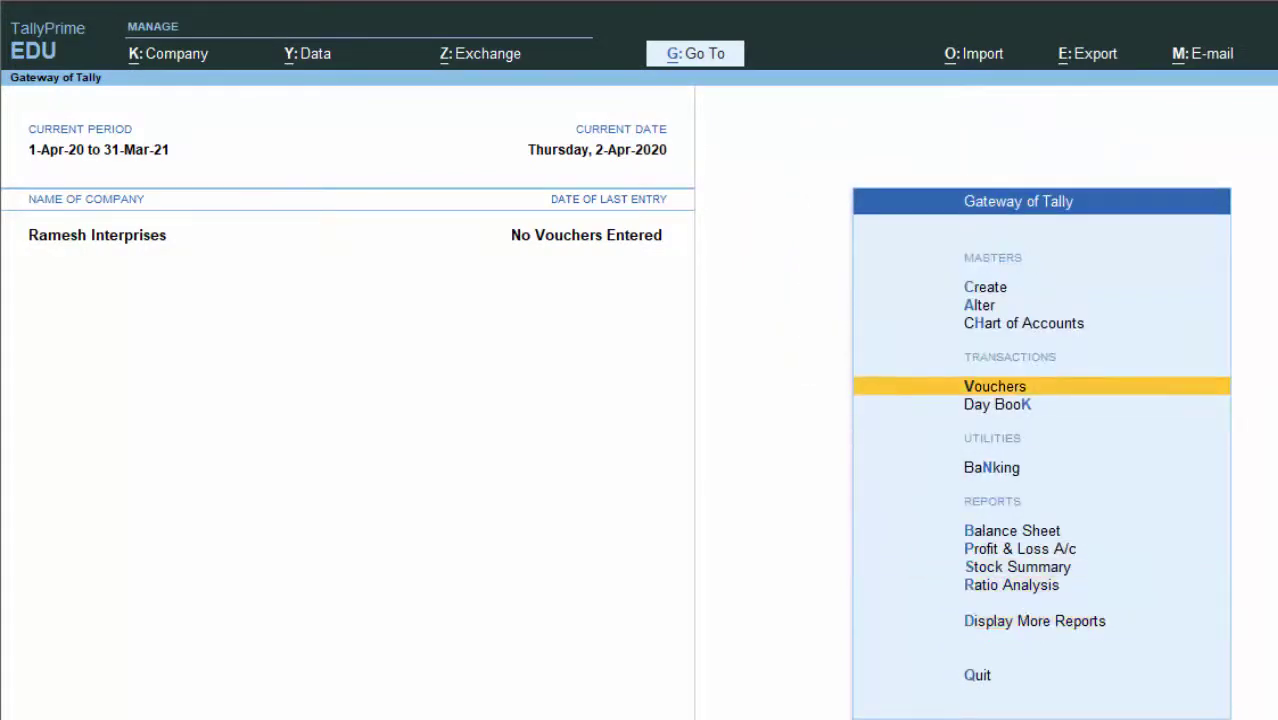
{"action": "key", "text": "Return"}
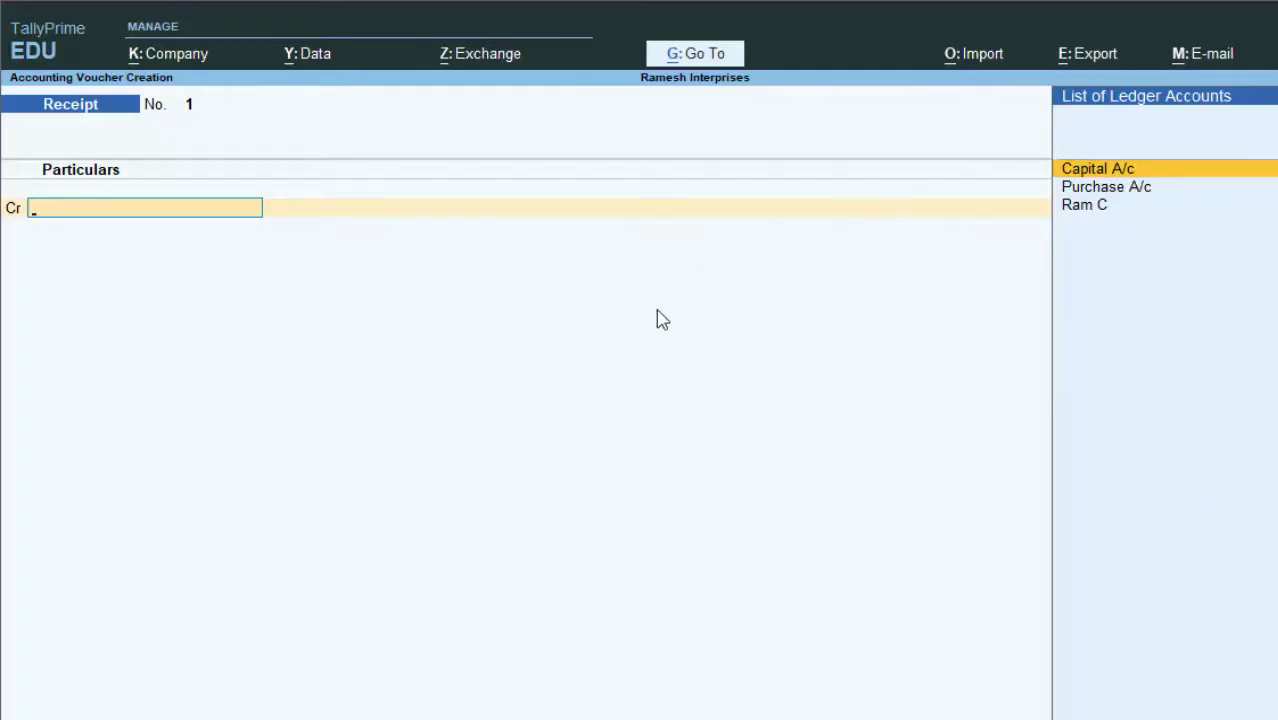
{"action": "type", "text": "C"}
{"action": "key", "text": "Return"}
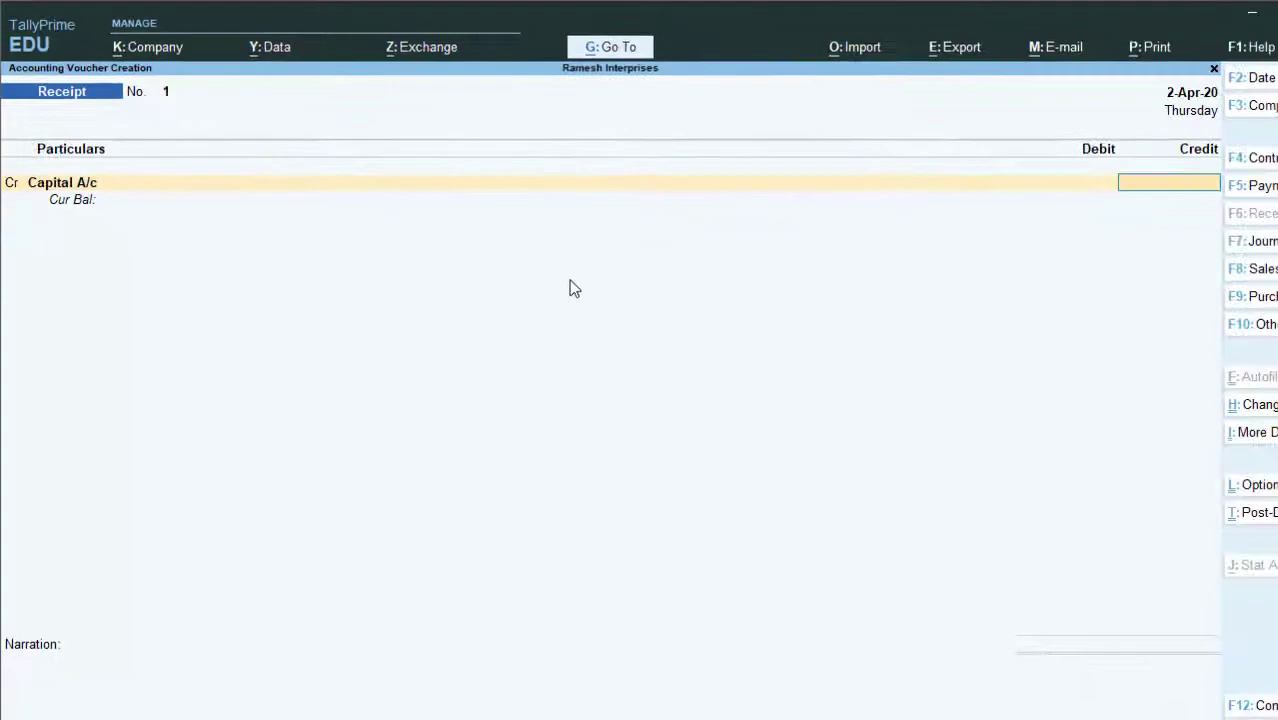
- Set the receipt voucher's date to 1-5-2020 and keep Capital A/c as the credited ledger
{"action": "key", "text": "BackSpace"}
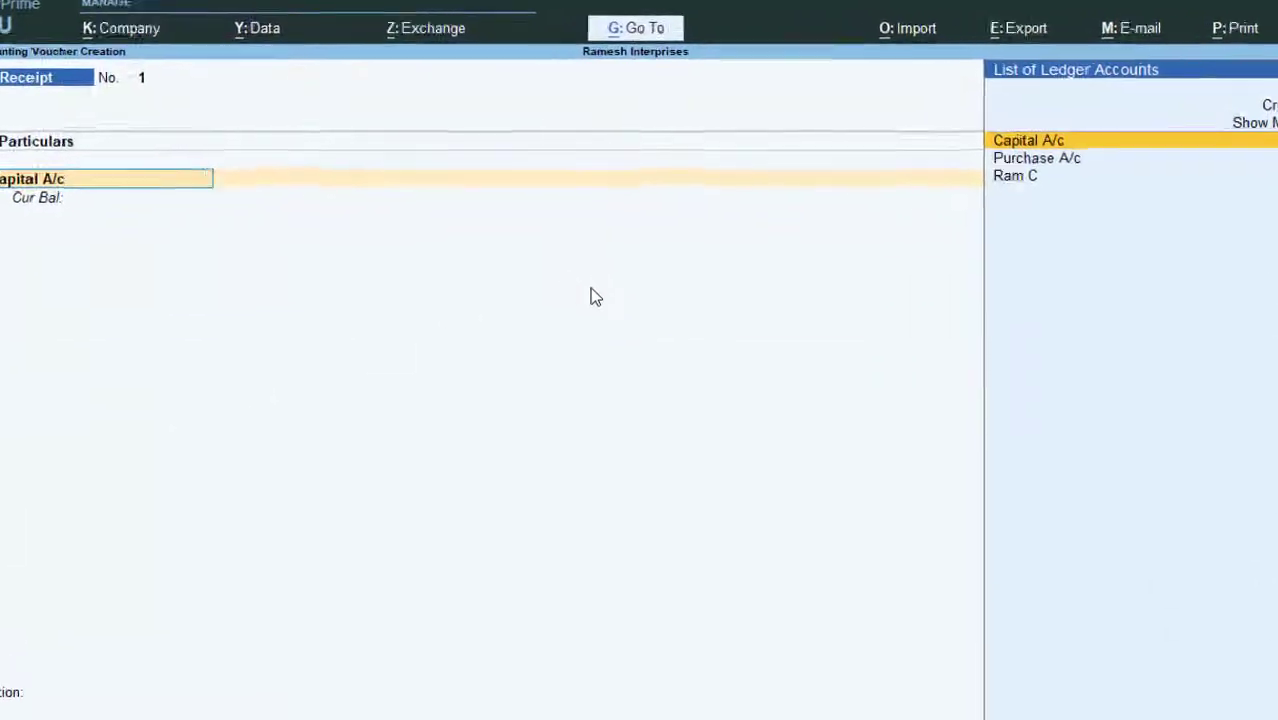
{"action": "key", "text": "F2"}
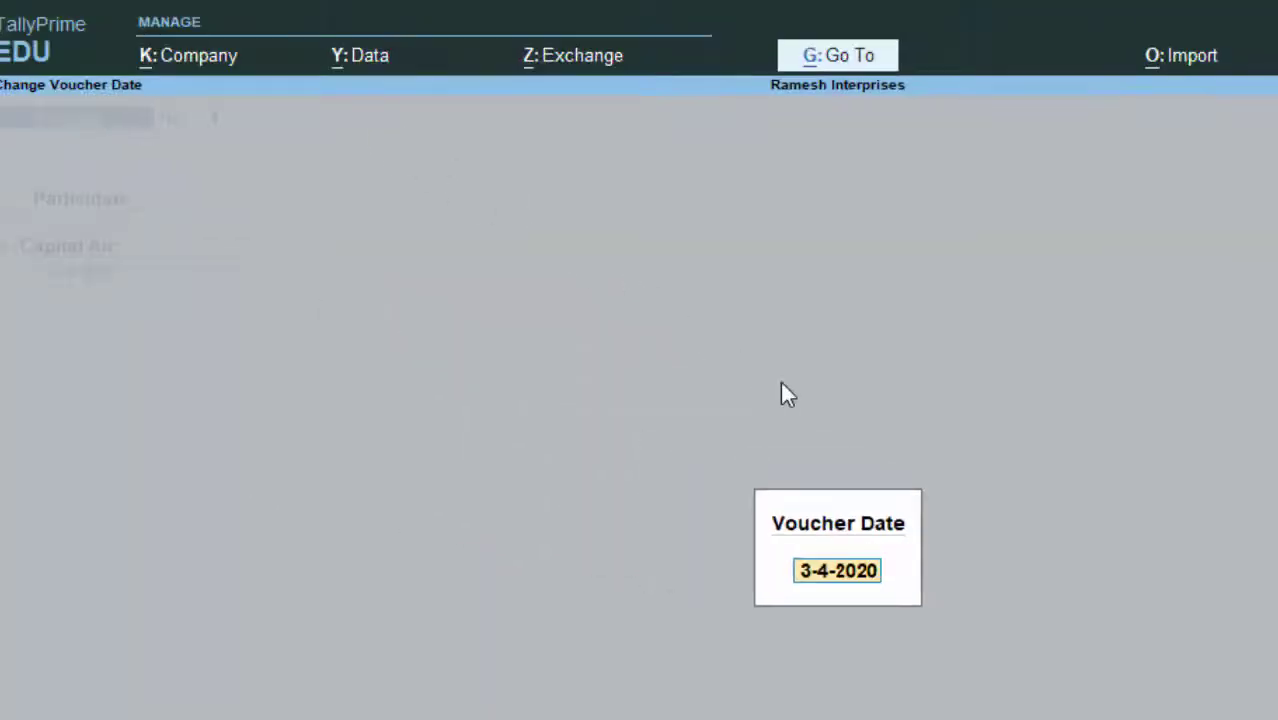
{"action": "type", "text": "1-5-"}
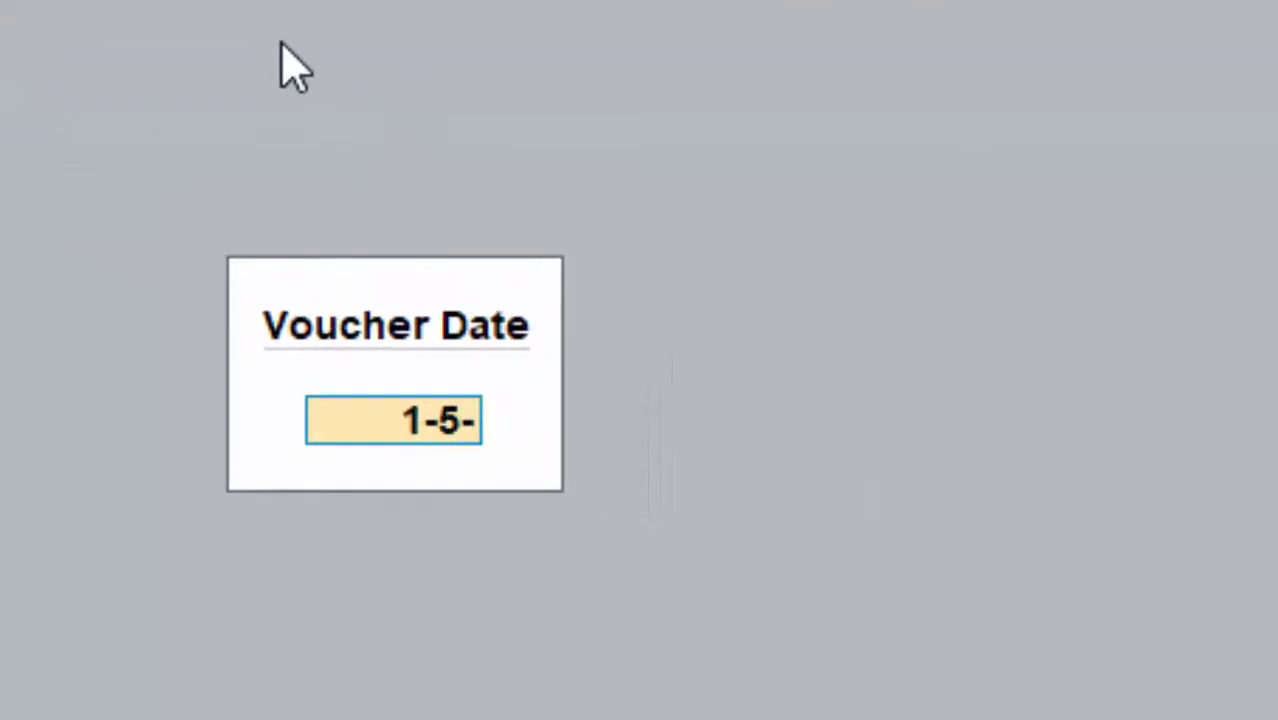
{"action": "type", "text": "2020"}
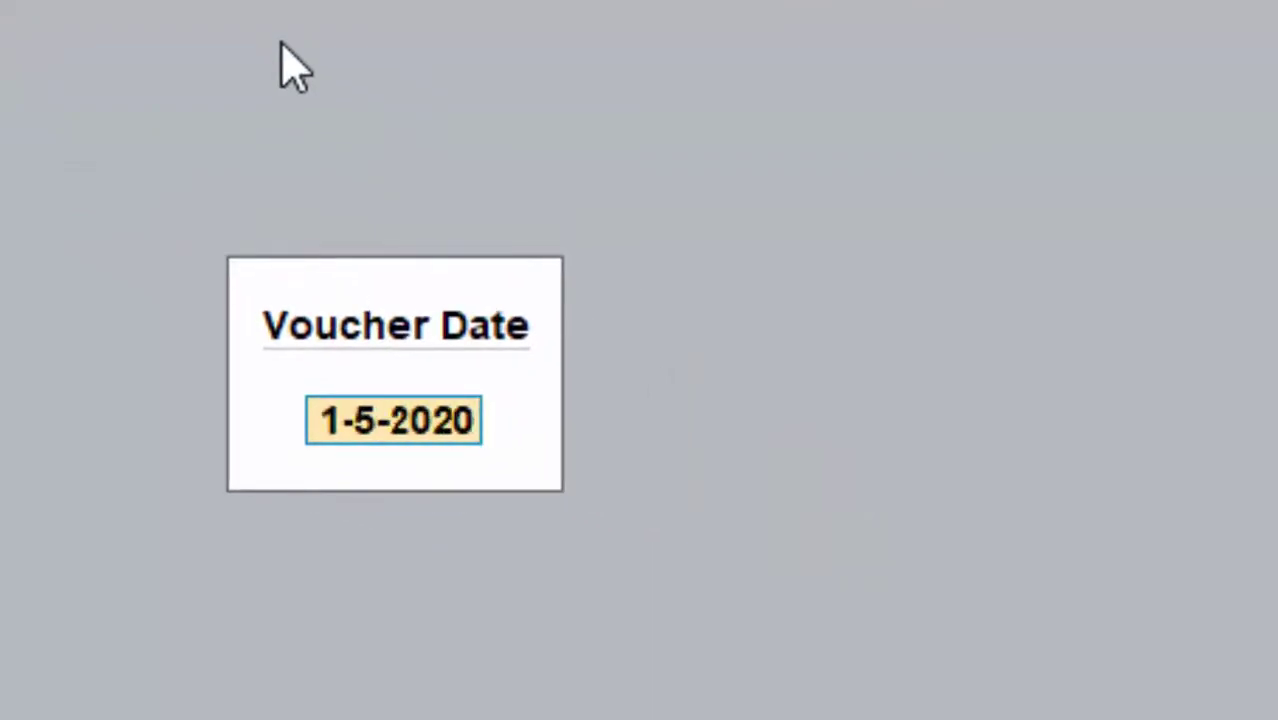
{"action": "key", "text": "Return"}
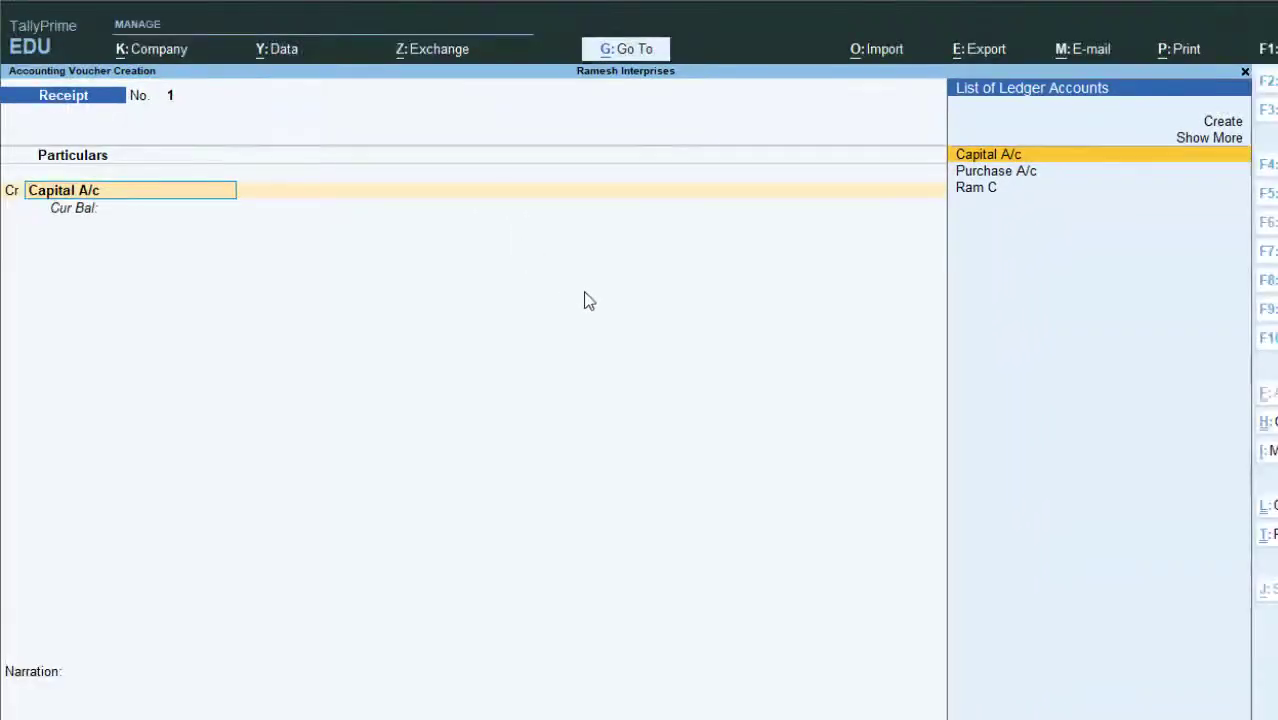
{"action": "key", "text": "Return"}
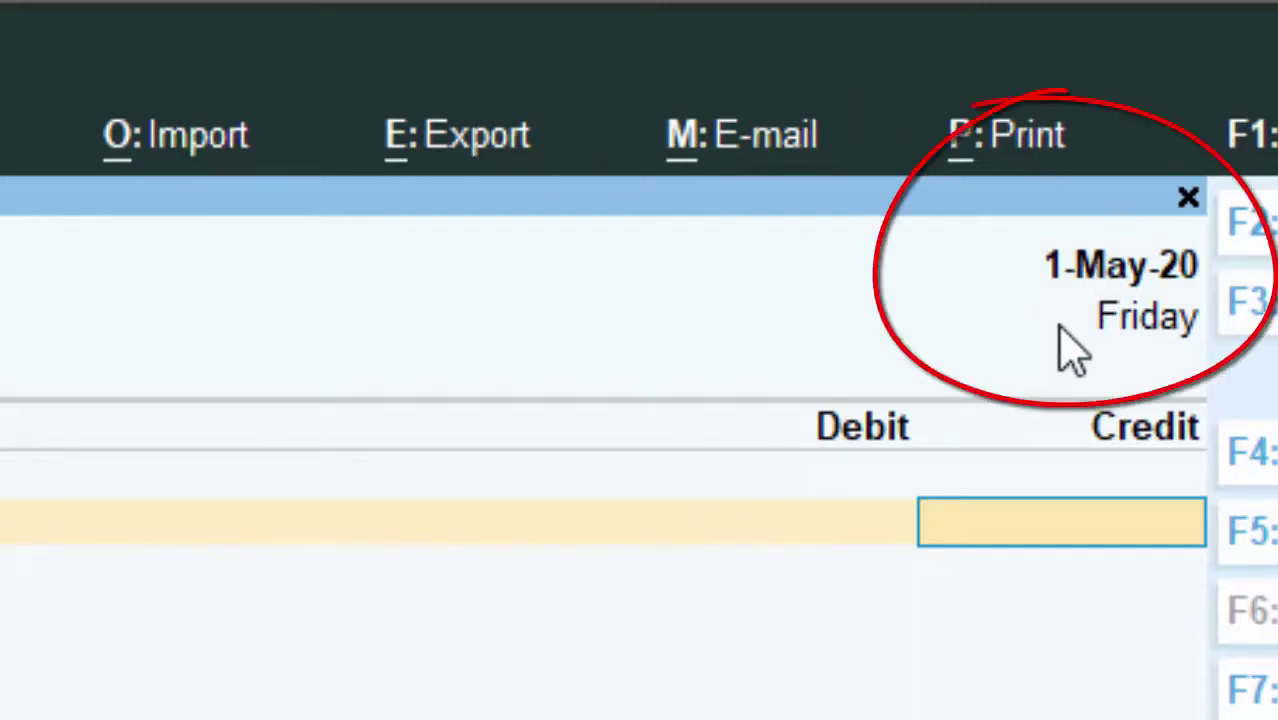
- Enter a credit of 20,000 for Capital A/c, debit Cash with the same amount, leave the narration blank and save the receipt
{"action": "type", "text": "20,0"}
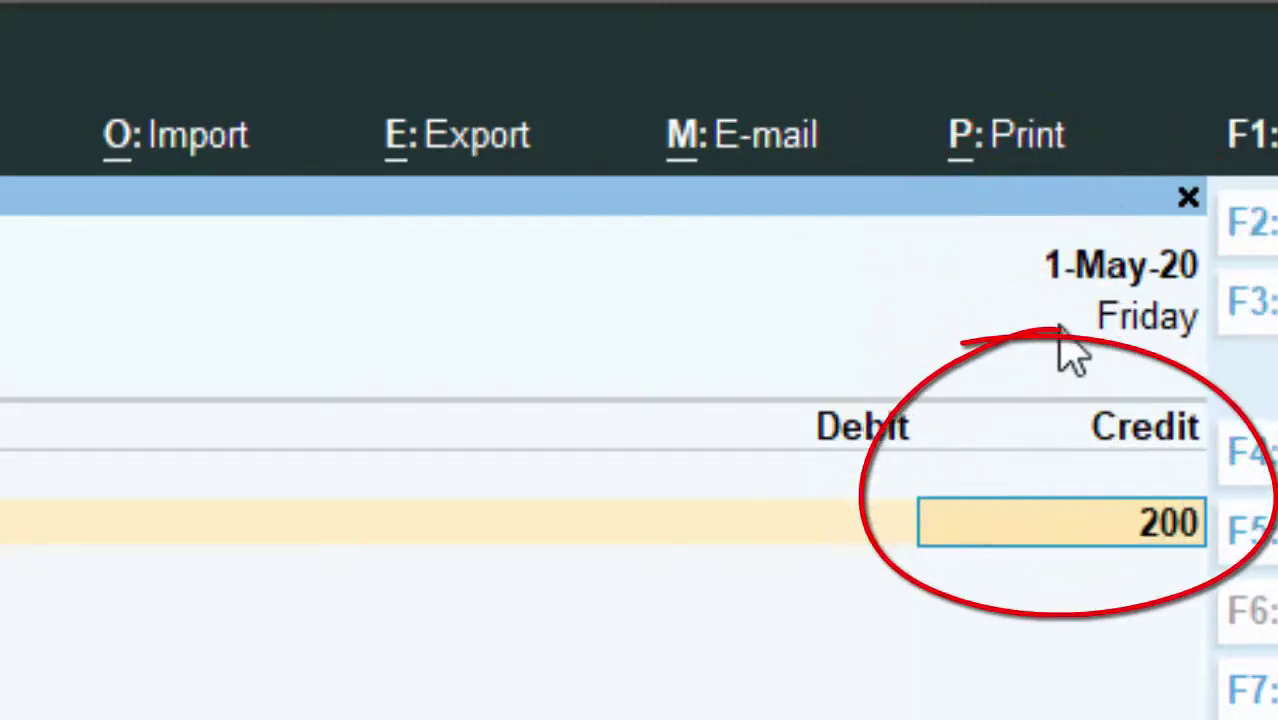
{"action": "type", "text": "00"}
{"action": "key", "text": "Return"}
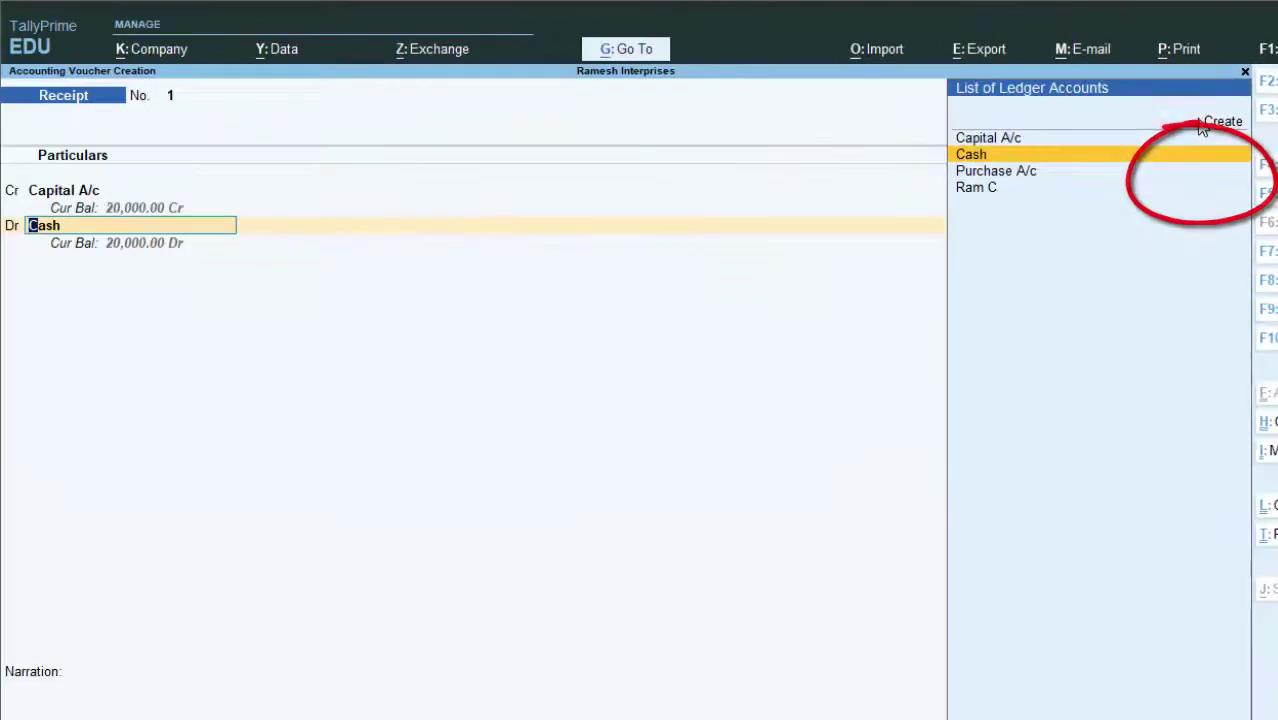
{"action": "key", "text": "Return"}
{"action": "key", "text": "Return"}
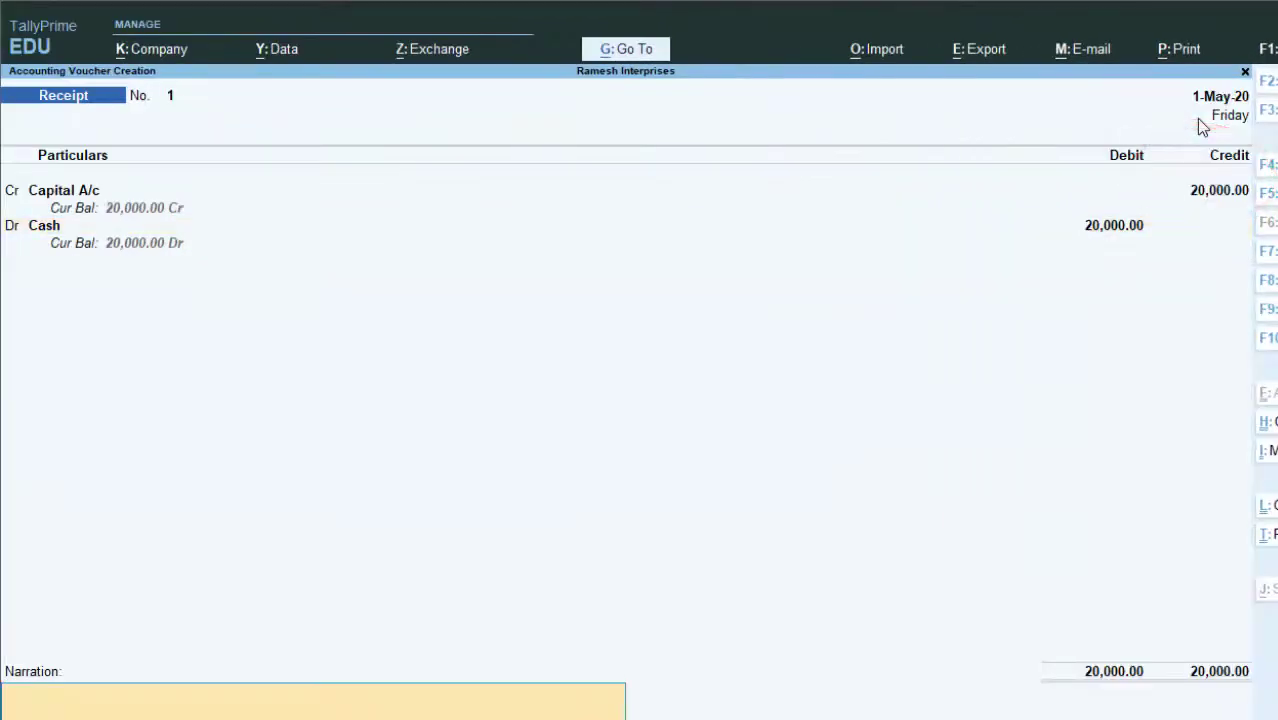
{"action": "key", "text": "Return"}
{"action": "key", "text": "Return"}
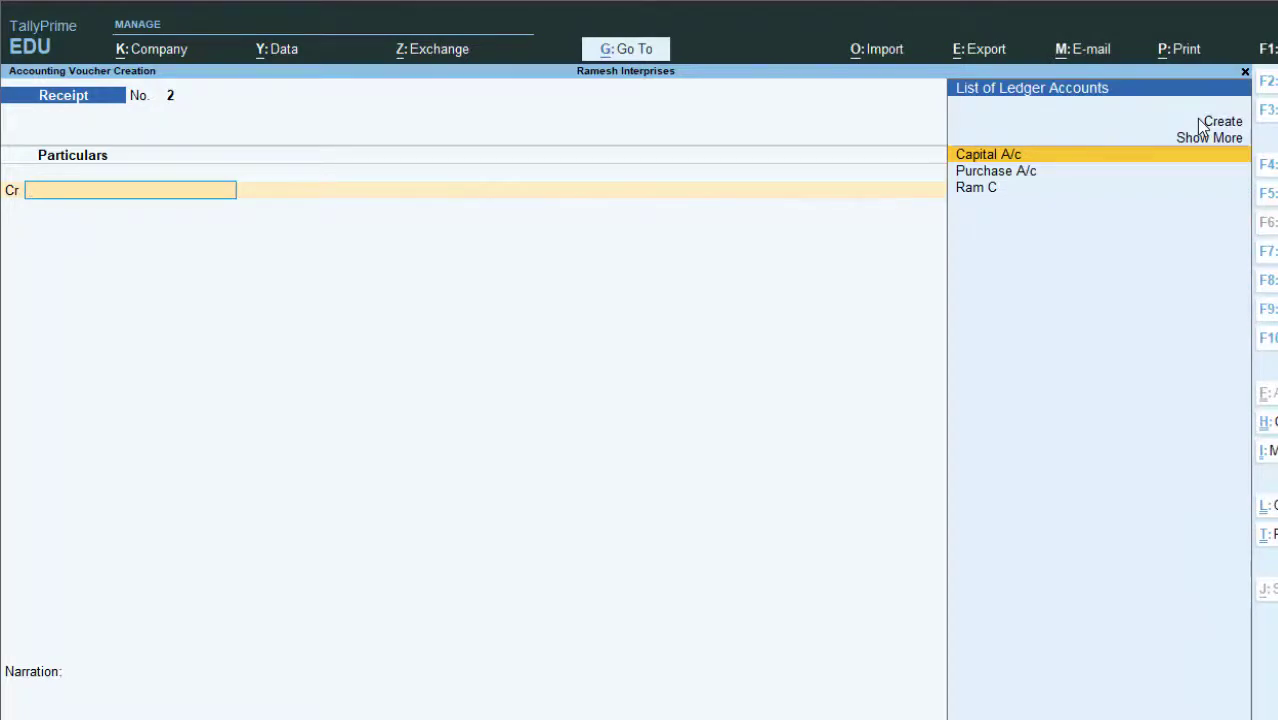
- Check the saved Capital A/c receipt in the Day Book without changing it and return to the Gateway of Tally
{"action": "key", "text": "Escape"}
{"action": "key", "text": "d"}
{"action": "key", "text": "d"}
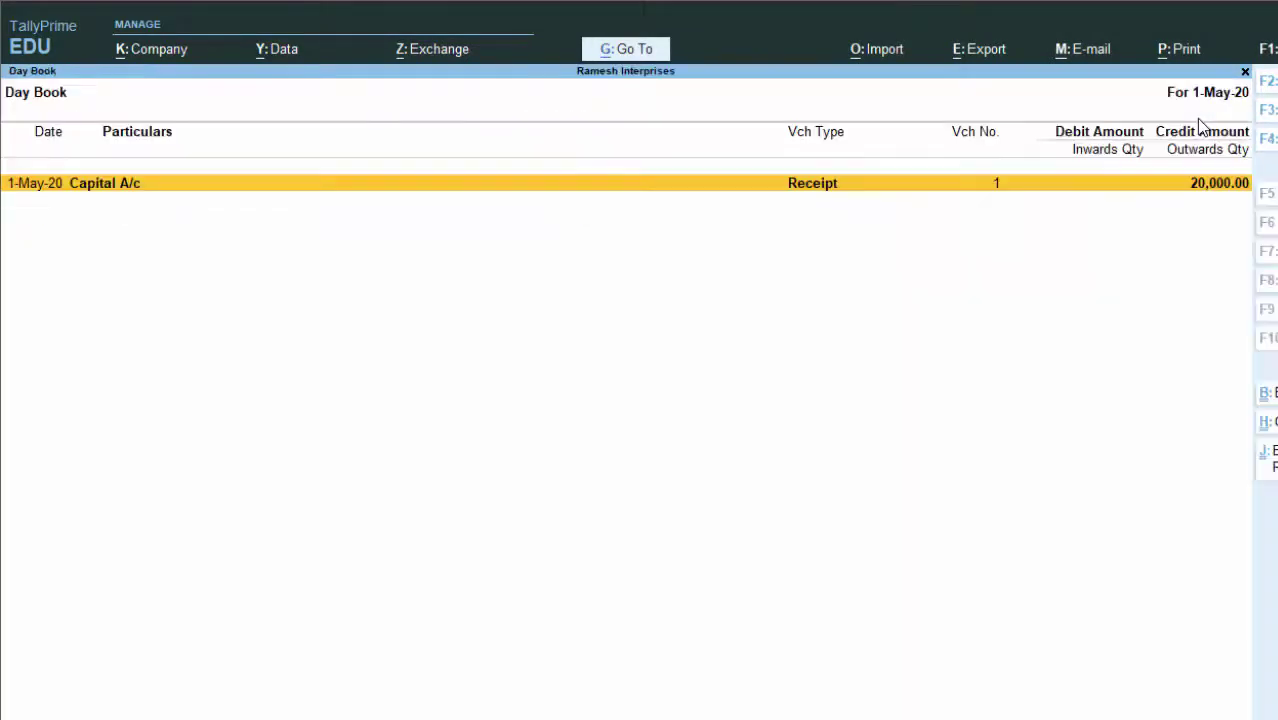
{"action": "key", "text": "Return"}
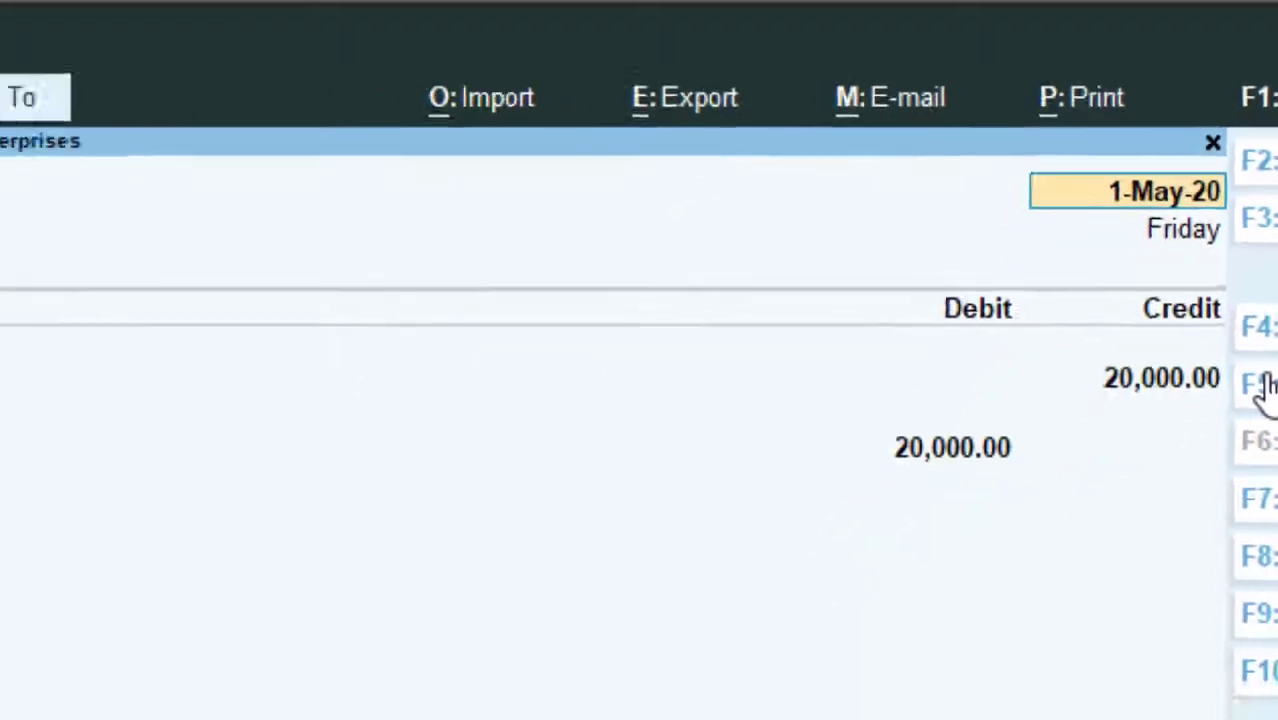
{"action": "key", "text": "Escape"}
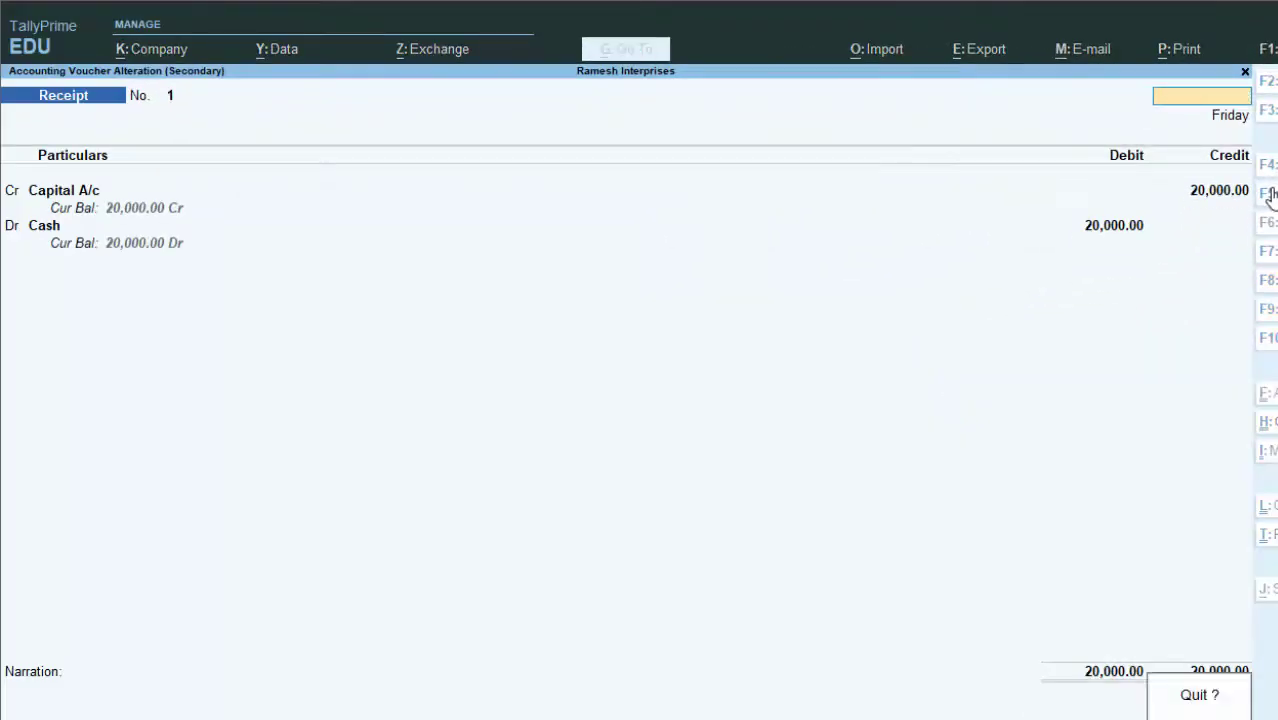
{"action": "key", "text": "Return"}
{"action": "key", "text": "Escape"}
{"action": "key", "text": "Escape"}
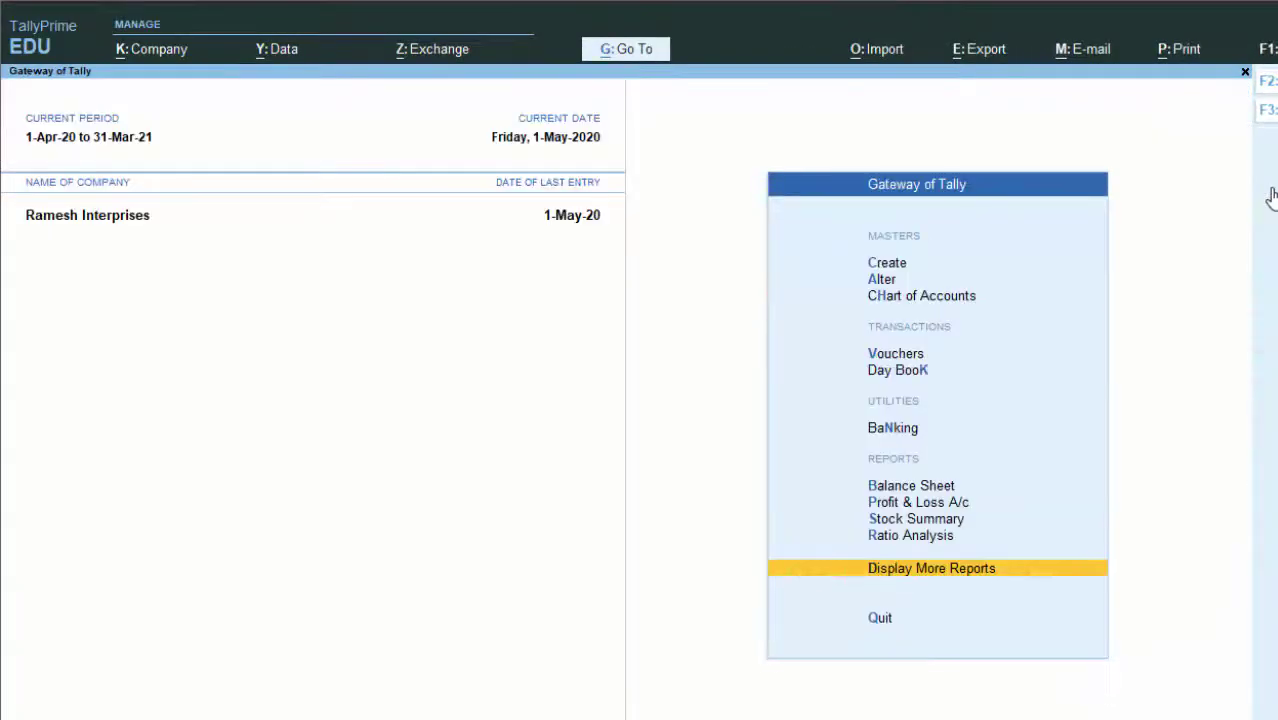
{"action": "key", "text": "Escape"}
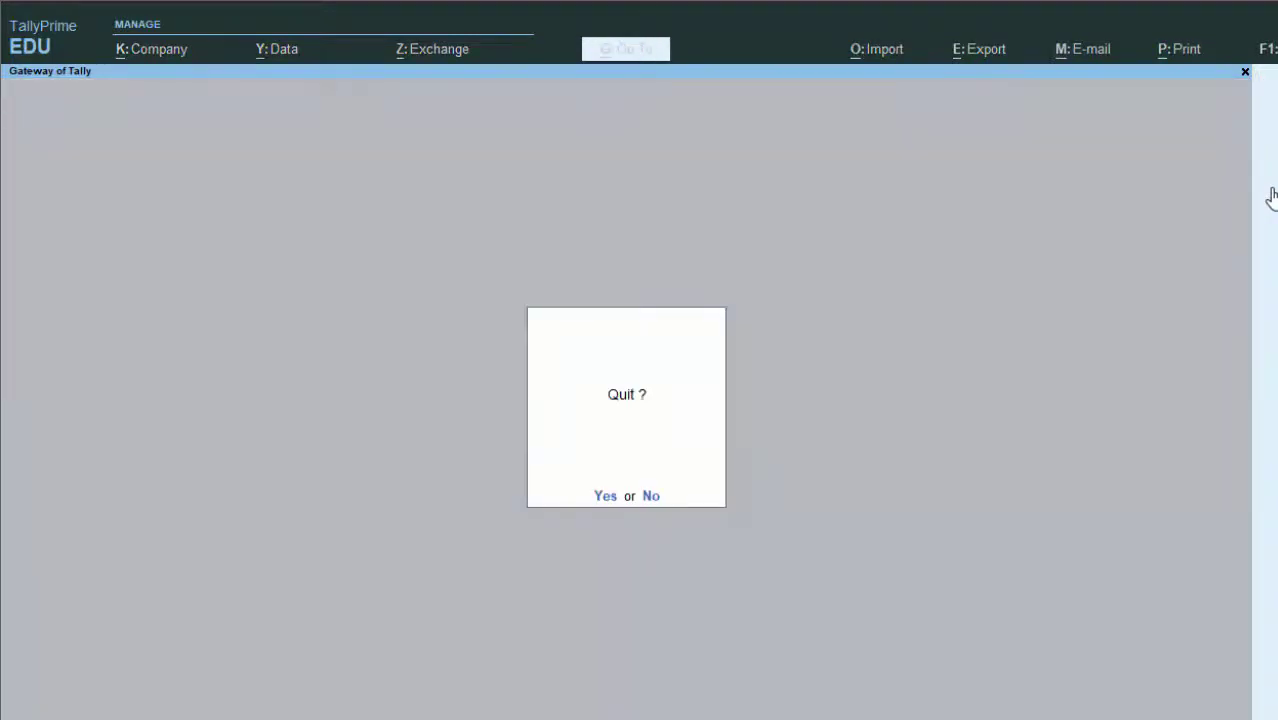
{"action": "key", "text": "Escape"}
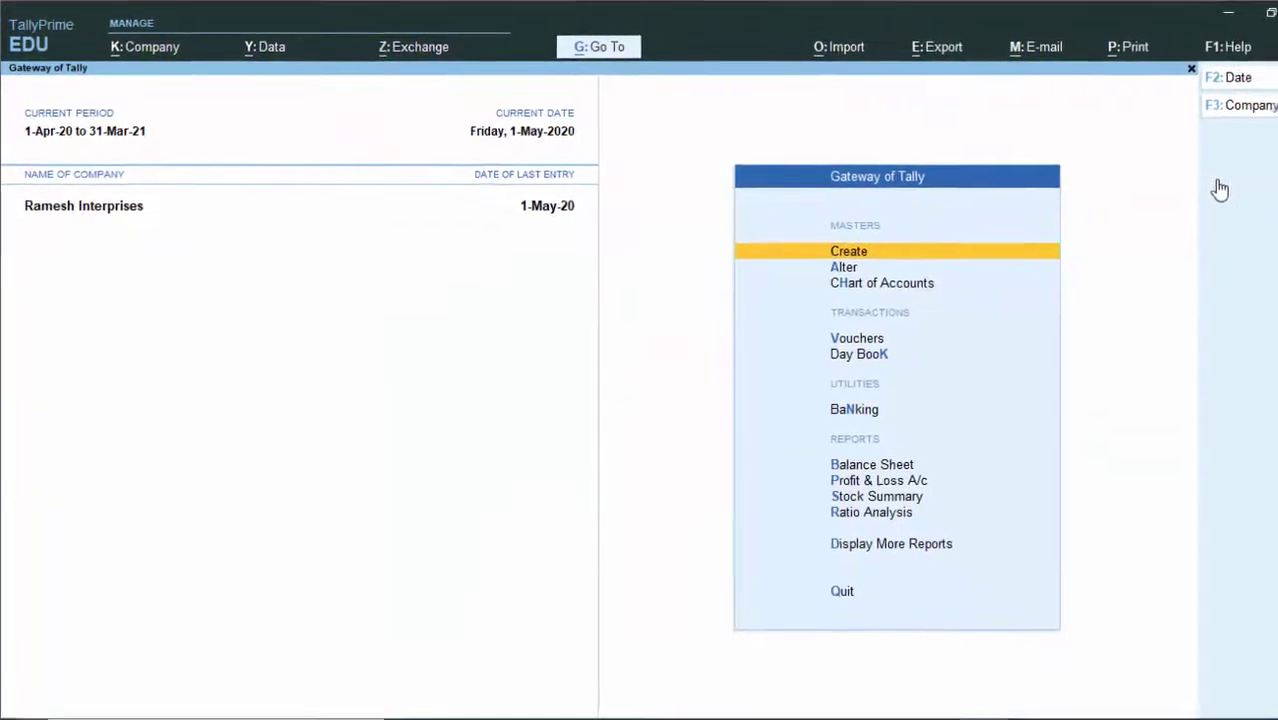
- Start a new accounting voucher and switch its type to Purchase
{"action": "key", "text": "Down"}
{"action": "key", "text": "Down"}
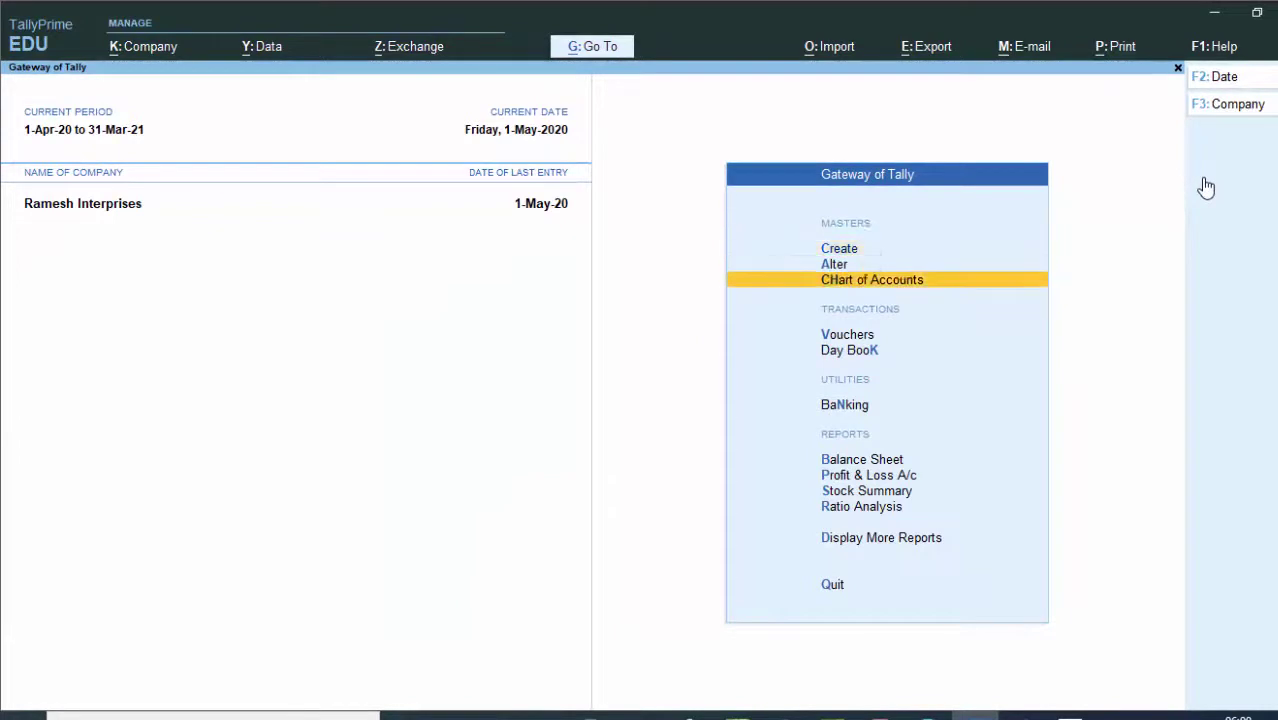
{"action": "key", "text": "Down"}
{"action": "key", "text": "Down"}
{"action": "key", "text": "Up"}
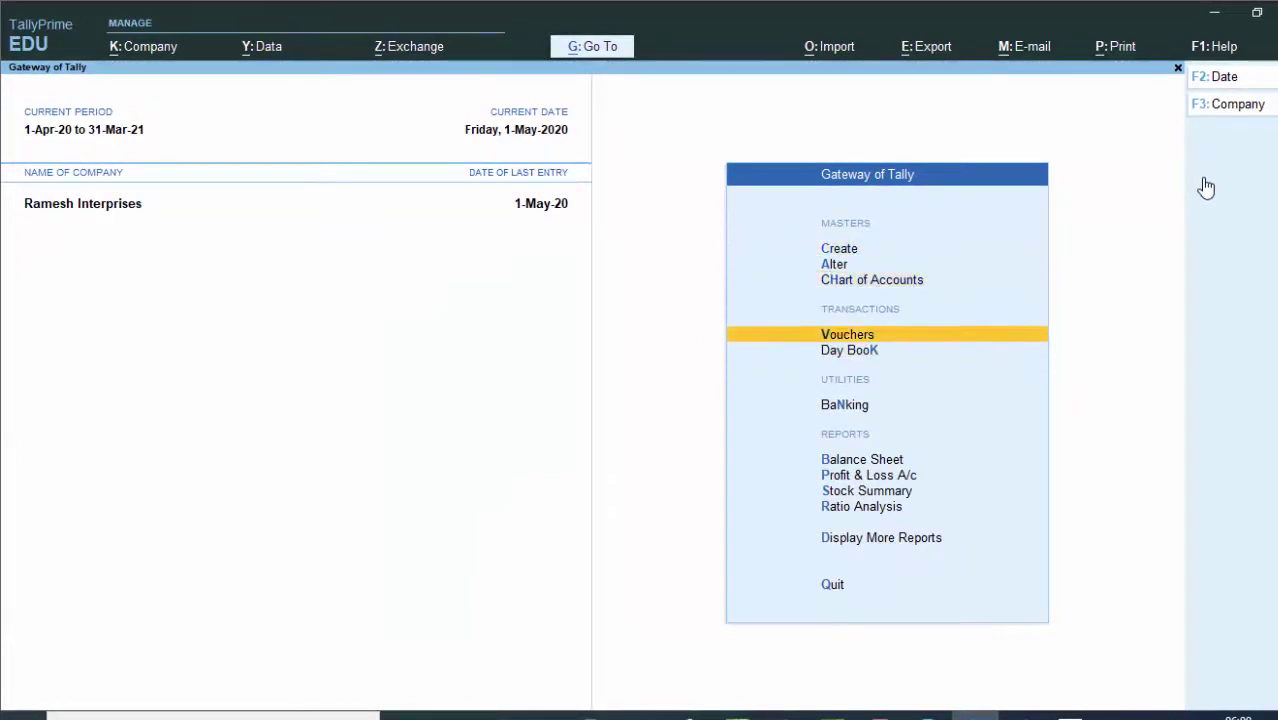
{"action": "key", "text": "Return"}
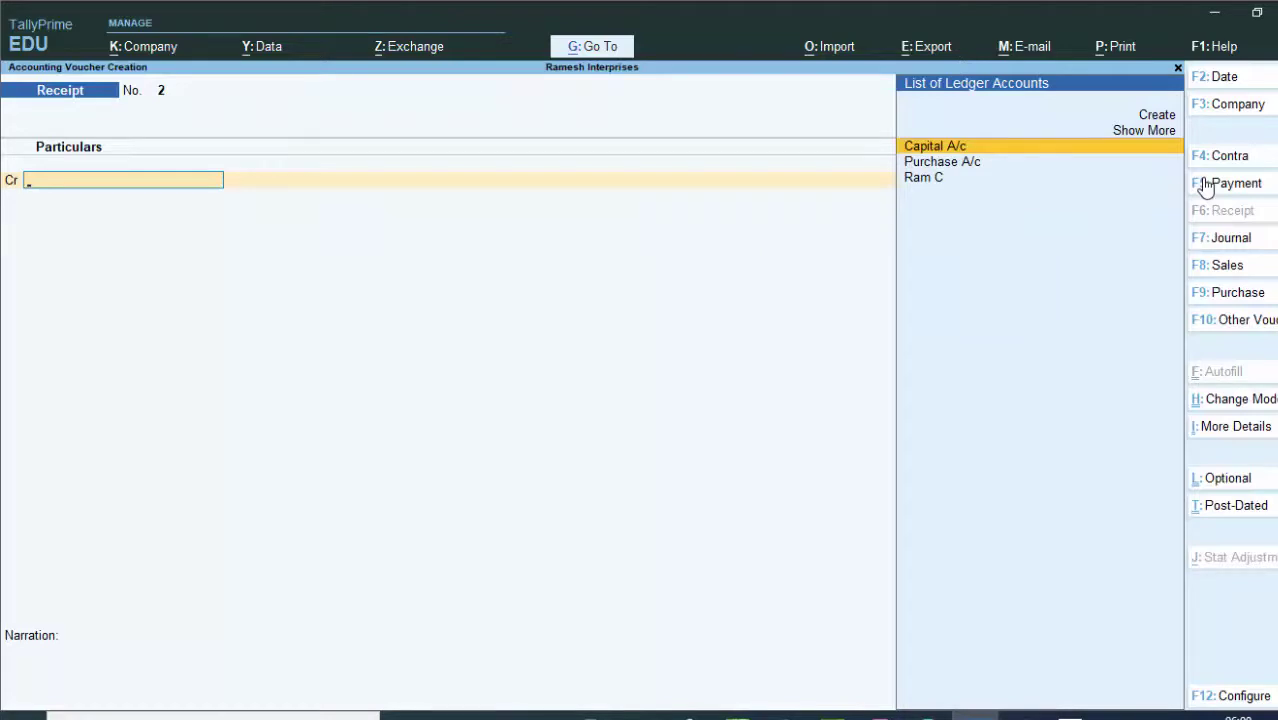
{"action": "left_click", "coordinate": [1240, 293]}
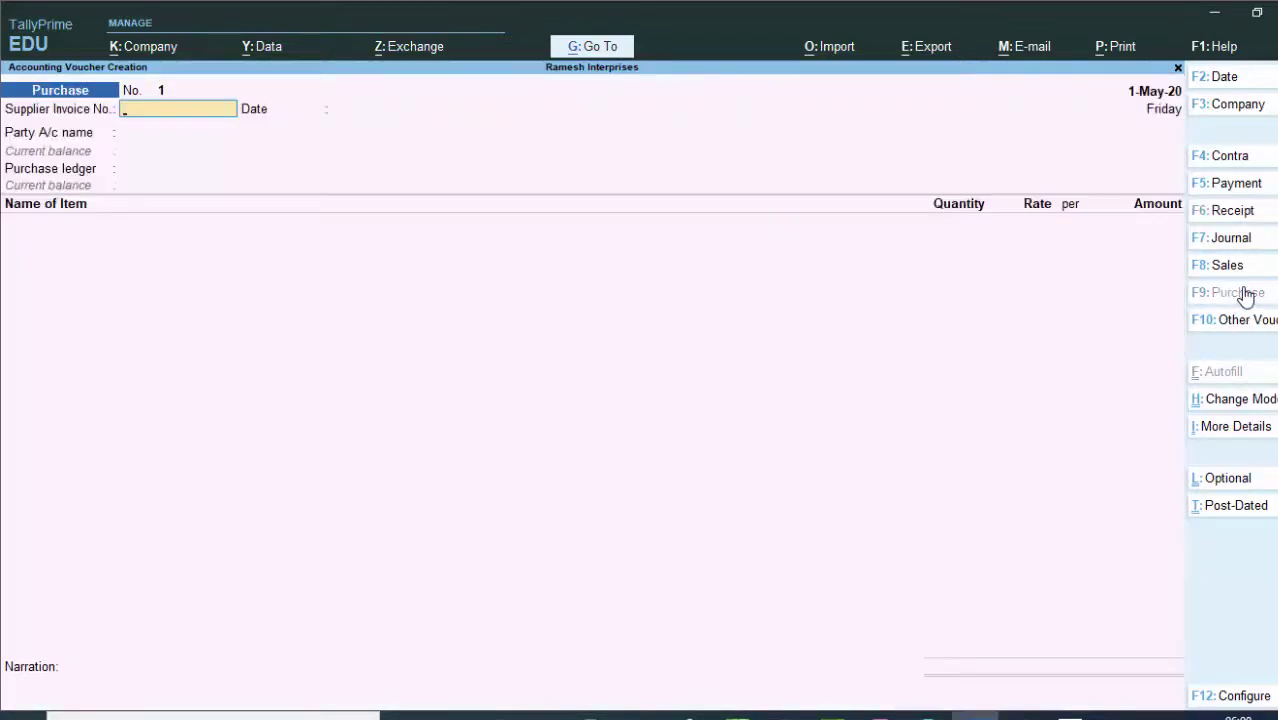
- Enter 8000 as the supplier invoice number and 1-May-20 as the invoice date
{"action": "type", "text": "8000"}
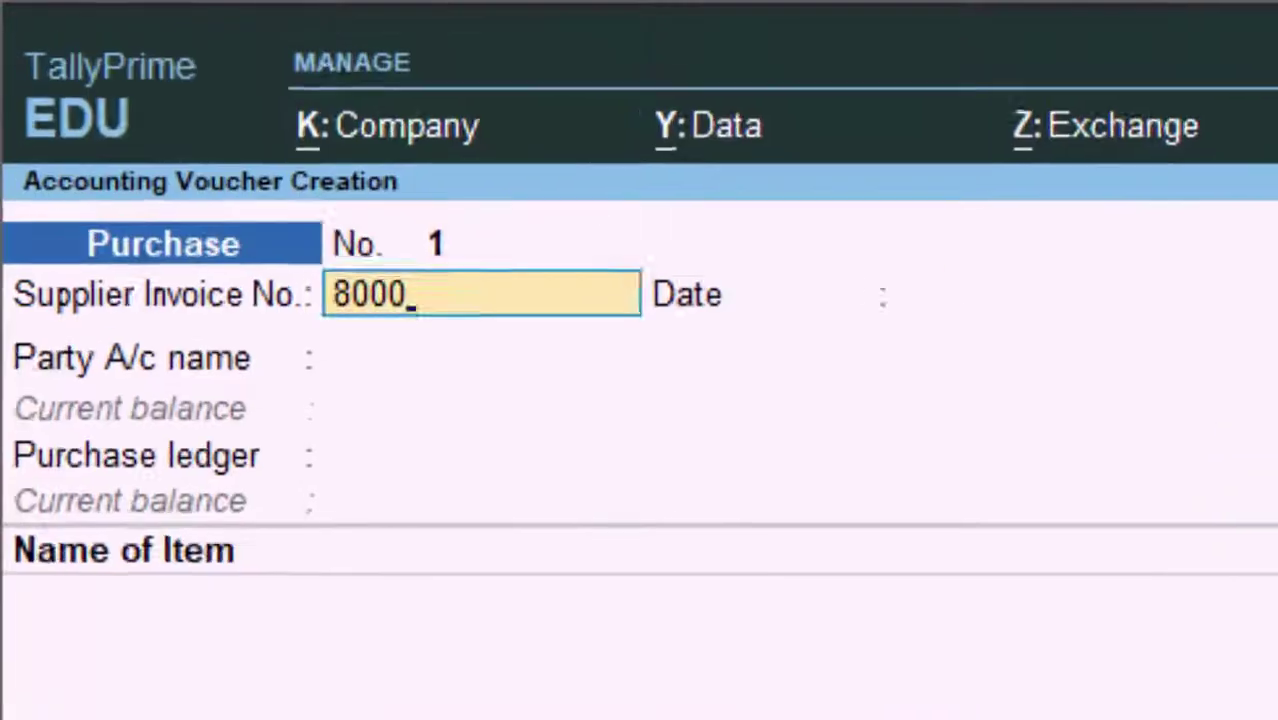
{"action": "key", "text": "Return"}
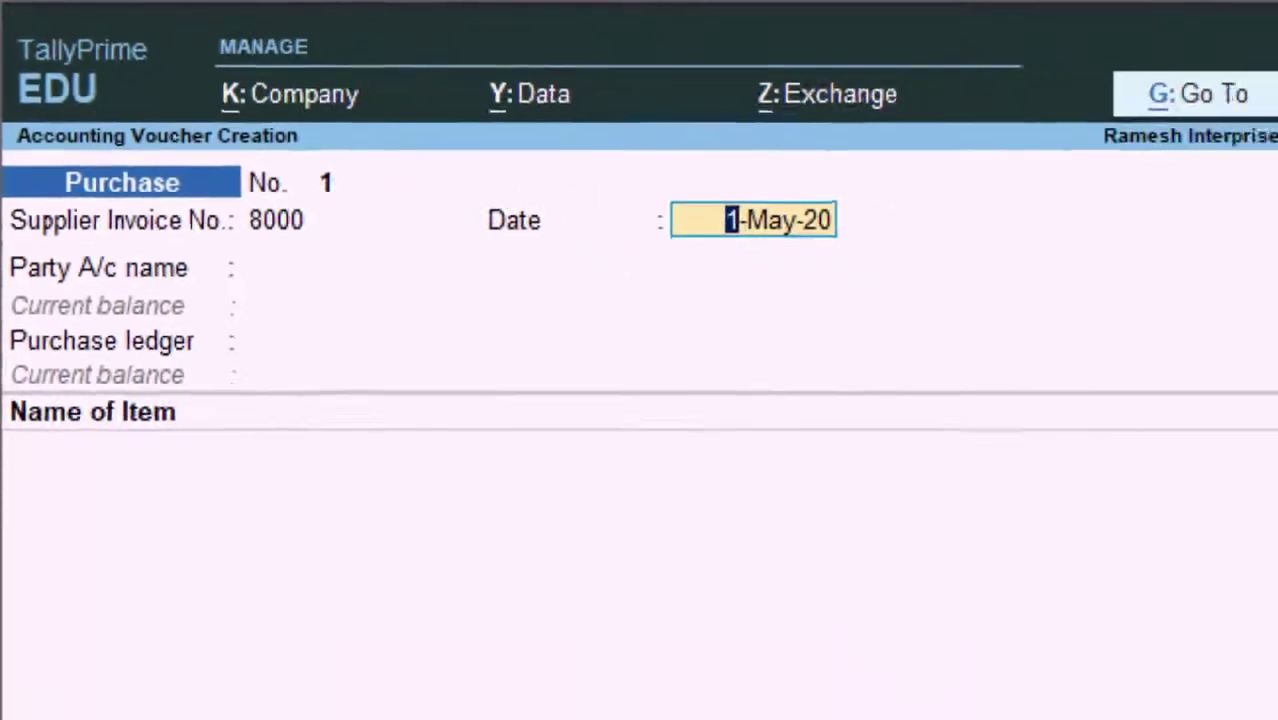
{"action": "type", "text": "1"}
{"action": "type", "text": "-5"}
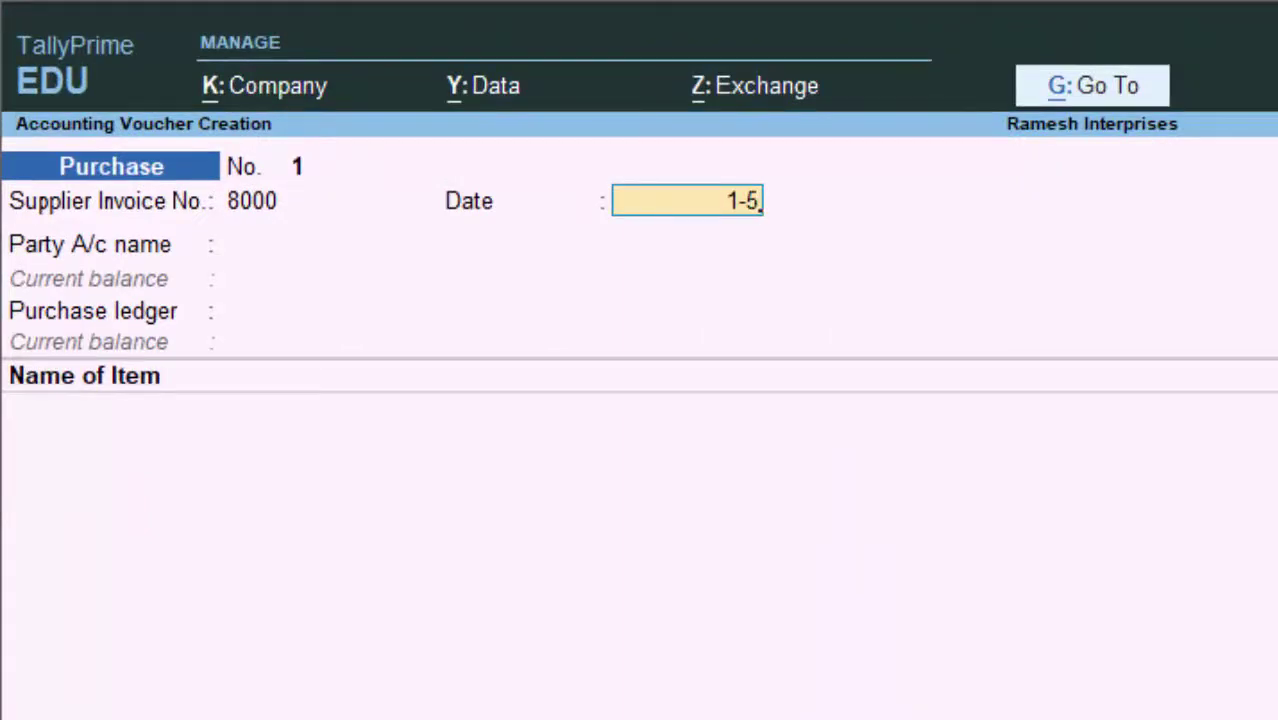
{"action": "type", "text": "202"}
{"action": "key", "text": "Return"}
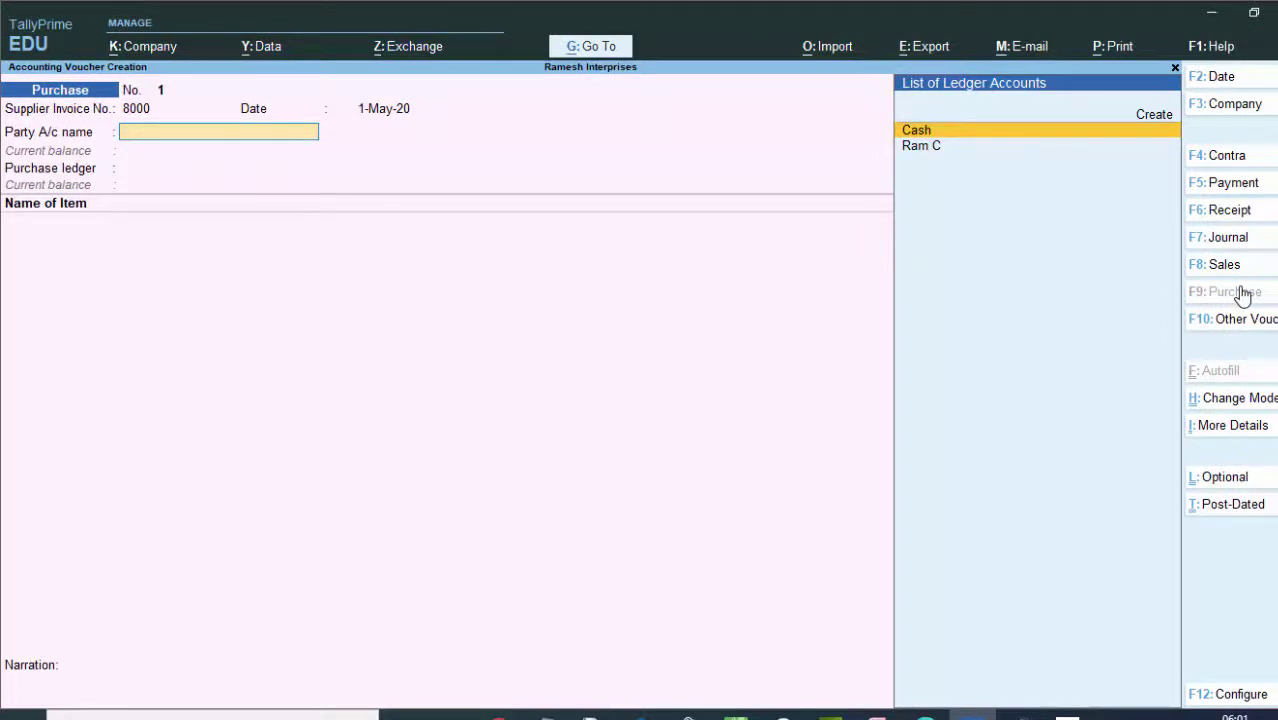
- Set the supplier's ledger as the party account, leaving its receipt details blank, and use Purchase A/c as the purchase ledger
{"action": "key", "text": "Down"}
{"action": "key", "text": "Return"}
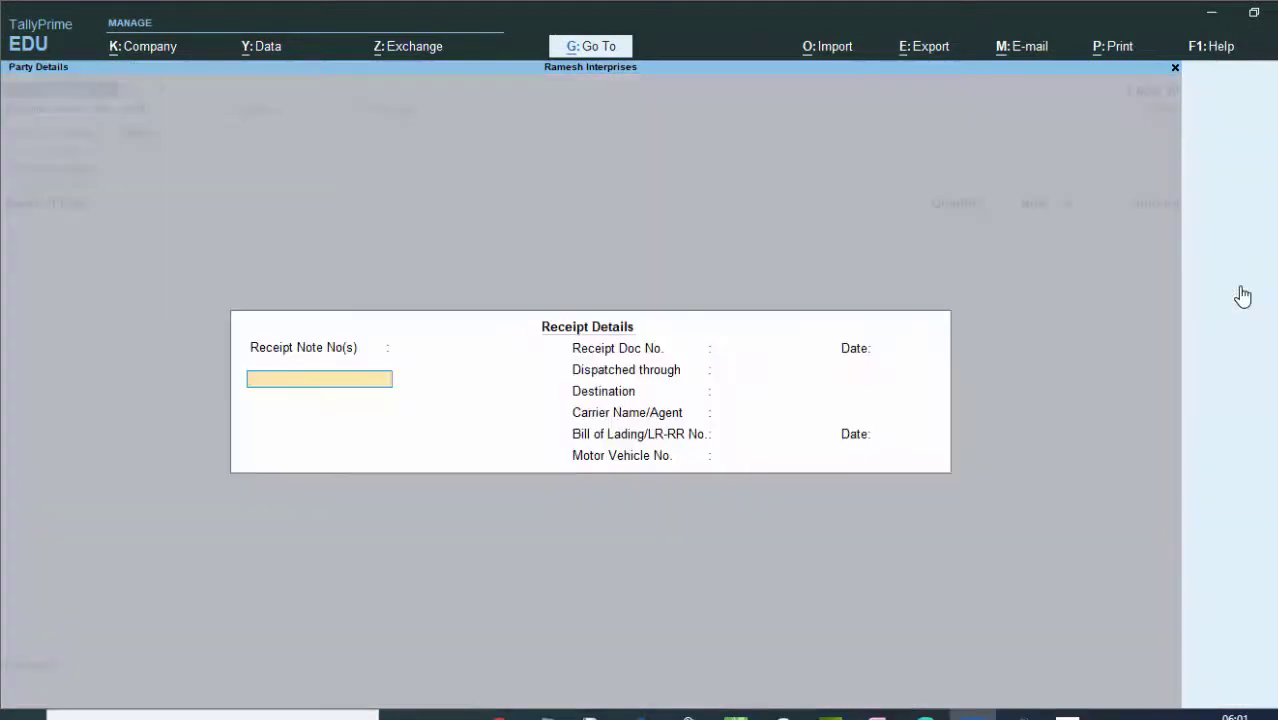
{"action": "key", "text": "Return"}
{"action": "key", "text": "Return"}
{"action": "key", "text": "Return"}
{"action": "key", "text": "Return"}
{"action": "key", "text": "Return"}
{"action": "key", "text": "Return"}
{"action": "key", "text": "Return"}
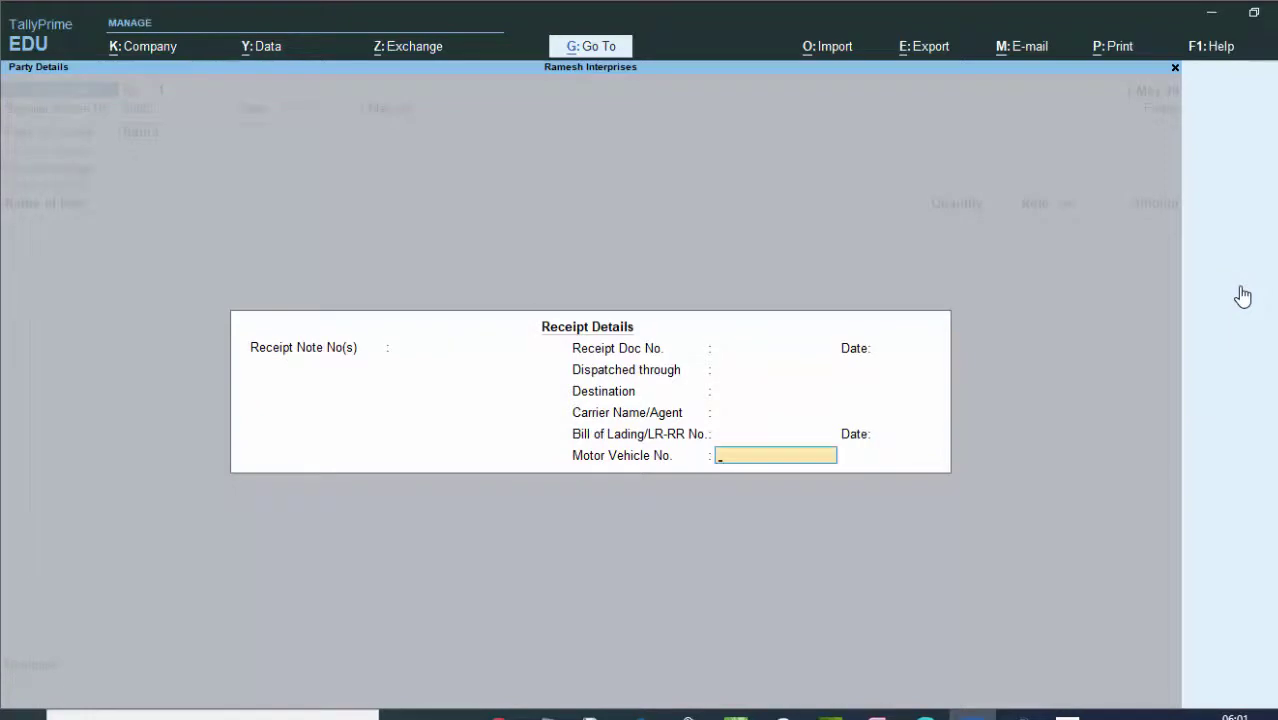
{"action": "key", "text": "Return"}
{"action": "key", "text": "Return"}
{"action": "key", "text": "Return"}
{"action": "key", "text": "Return"}
{"action": "key", "text": "Return"}
{"action": "key", "text": "Return"}
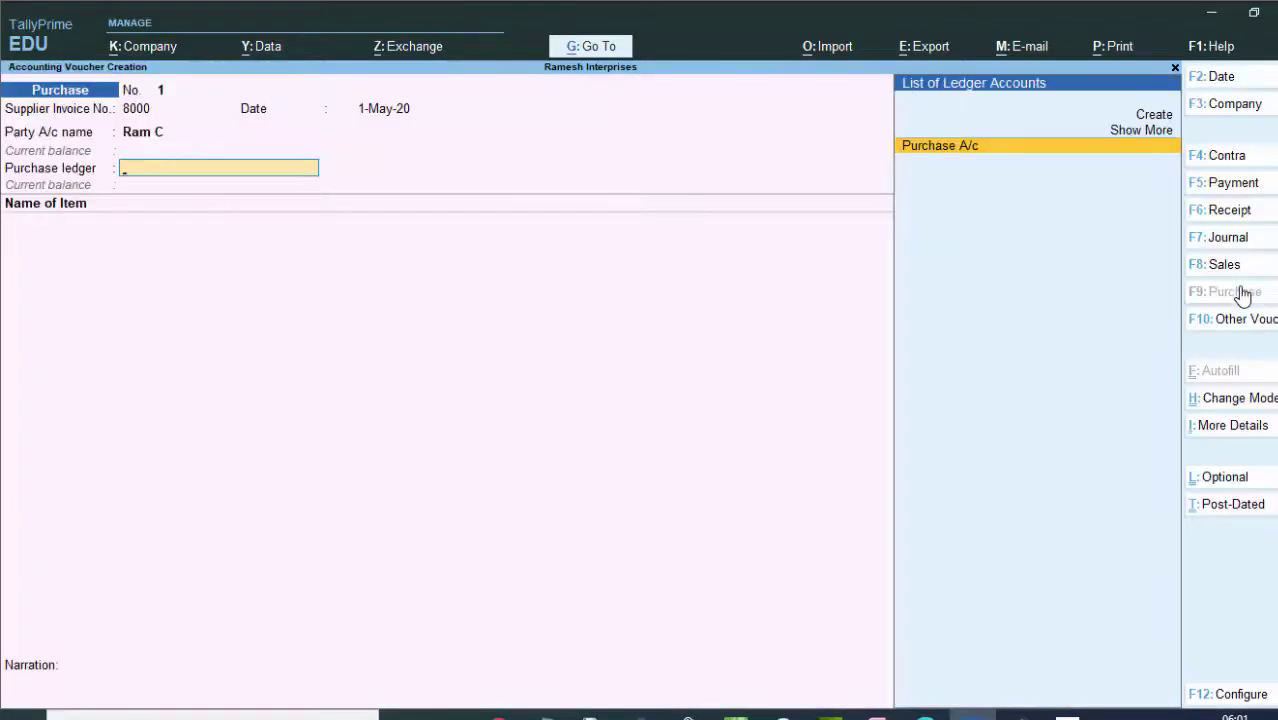
{"action": "key", "text": "Return"}
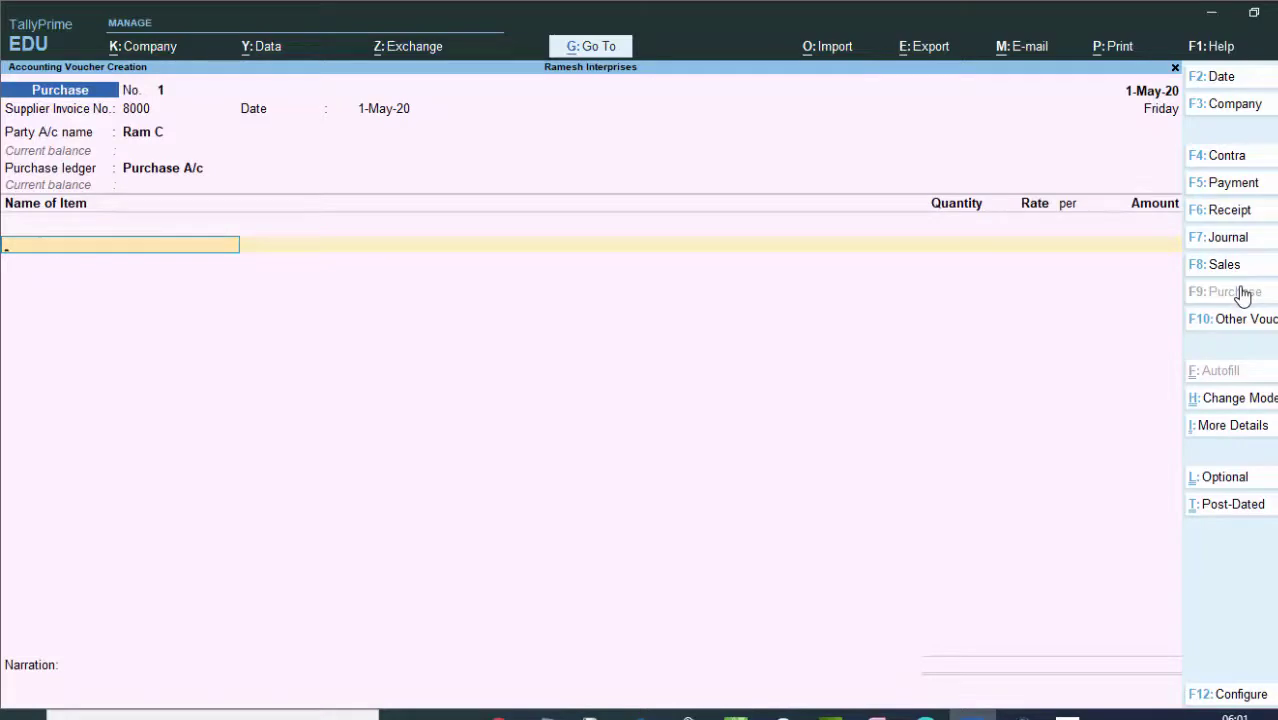
- Create a stock item named Keyboard from within the voucher, with no alias and grouped under Primary
{"action": "key", "text": "alt+c"}
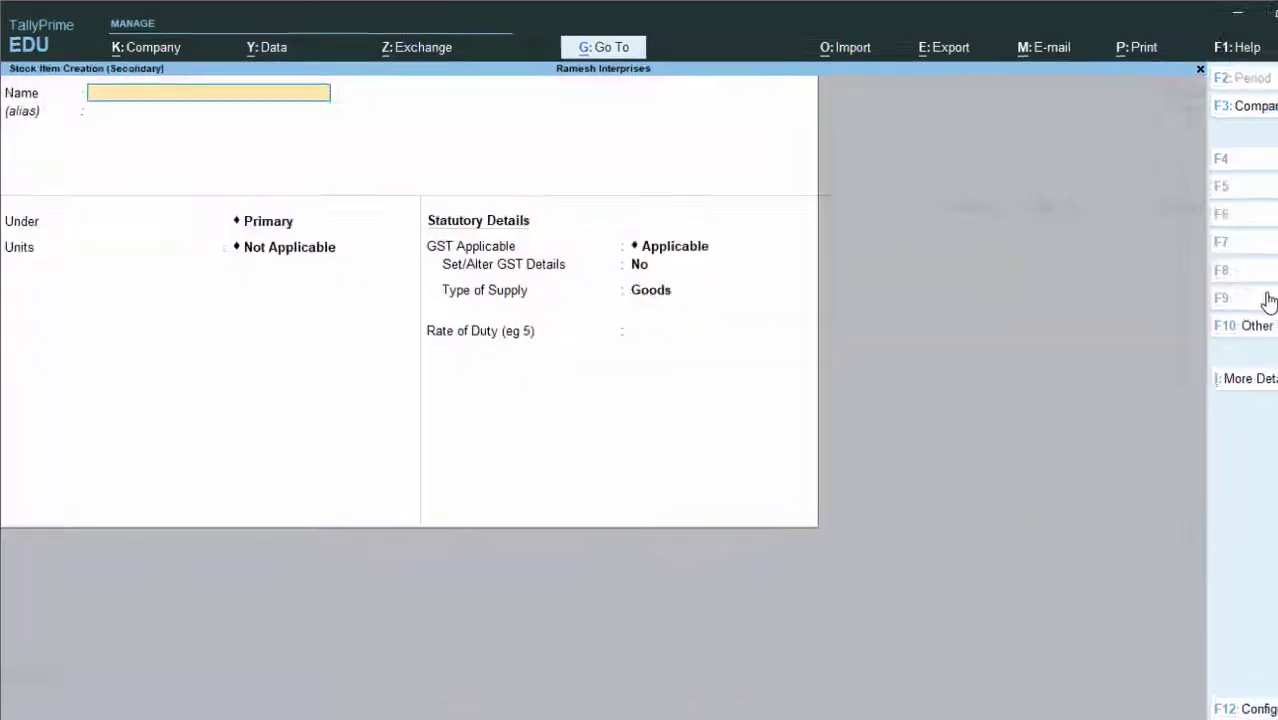
{"action": "type", "text": "K"}
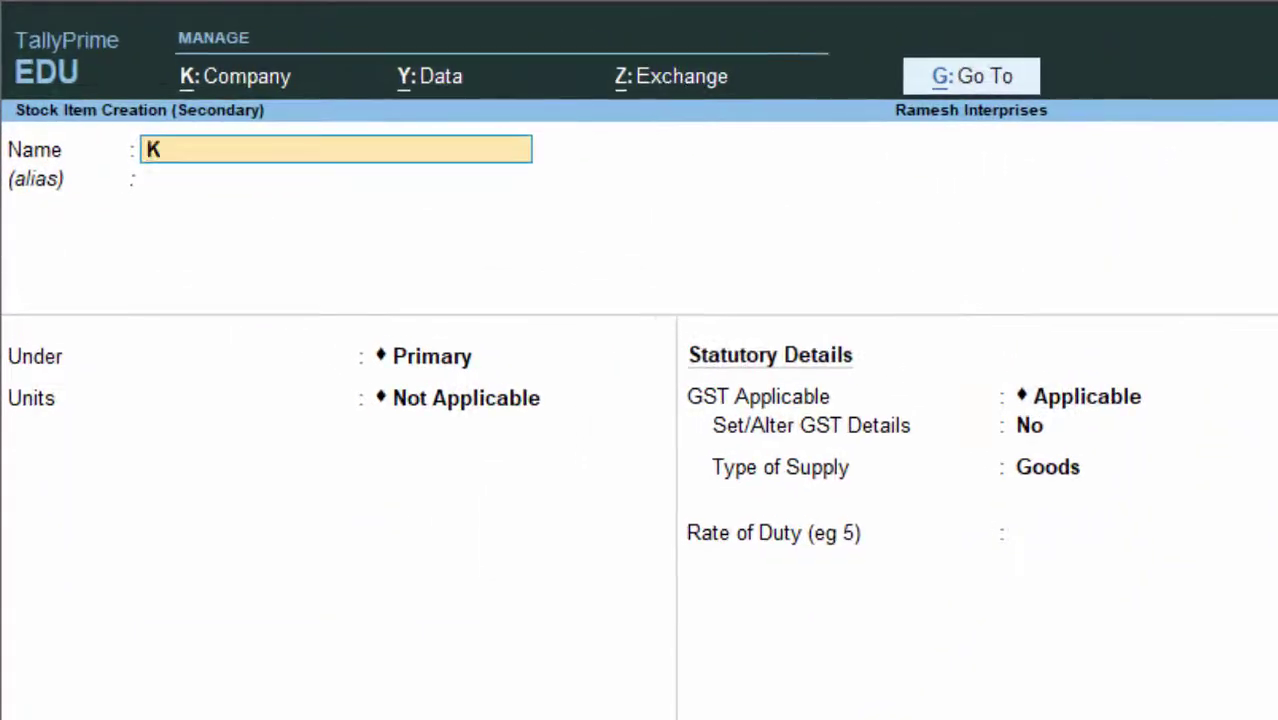
{"action": "type", "text": "eyboard"}
{"action": "key", "text": "Return"}
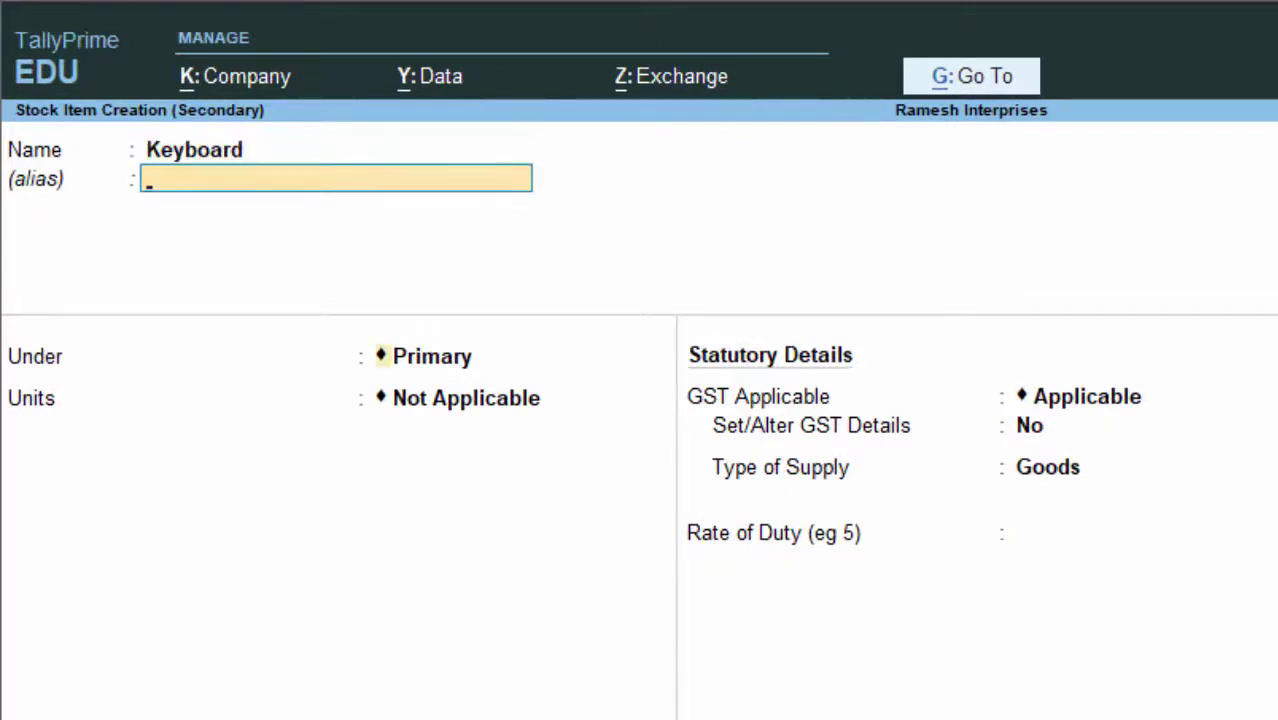
{"action": "key", "text": "Return"}
{"action": "key", "text": "Return"}
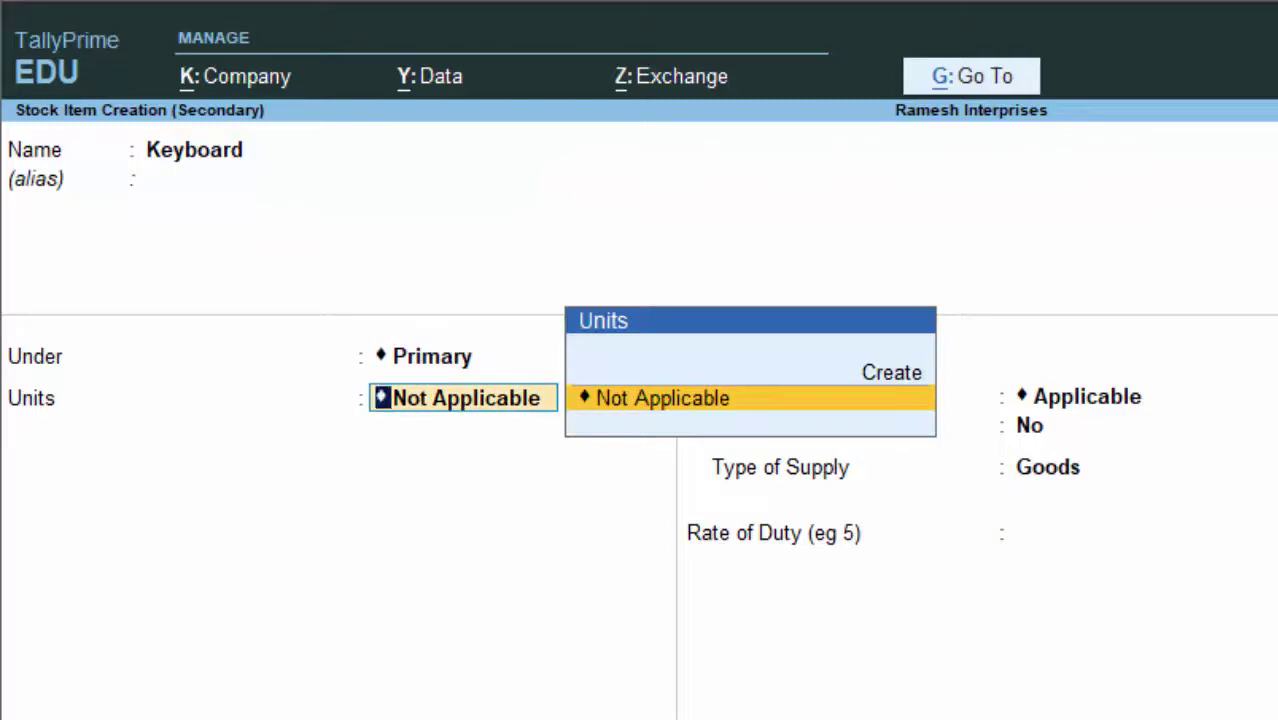
- Create a simple unit for the item with symbol itm, formal name Item, UQC PCS-PIECES and 0 decimal places
{"action": "key", "text": "alt+c"}
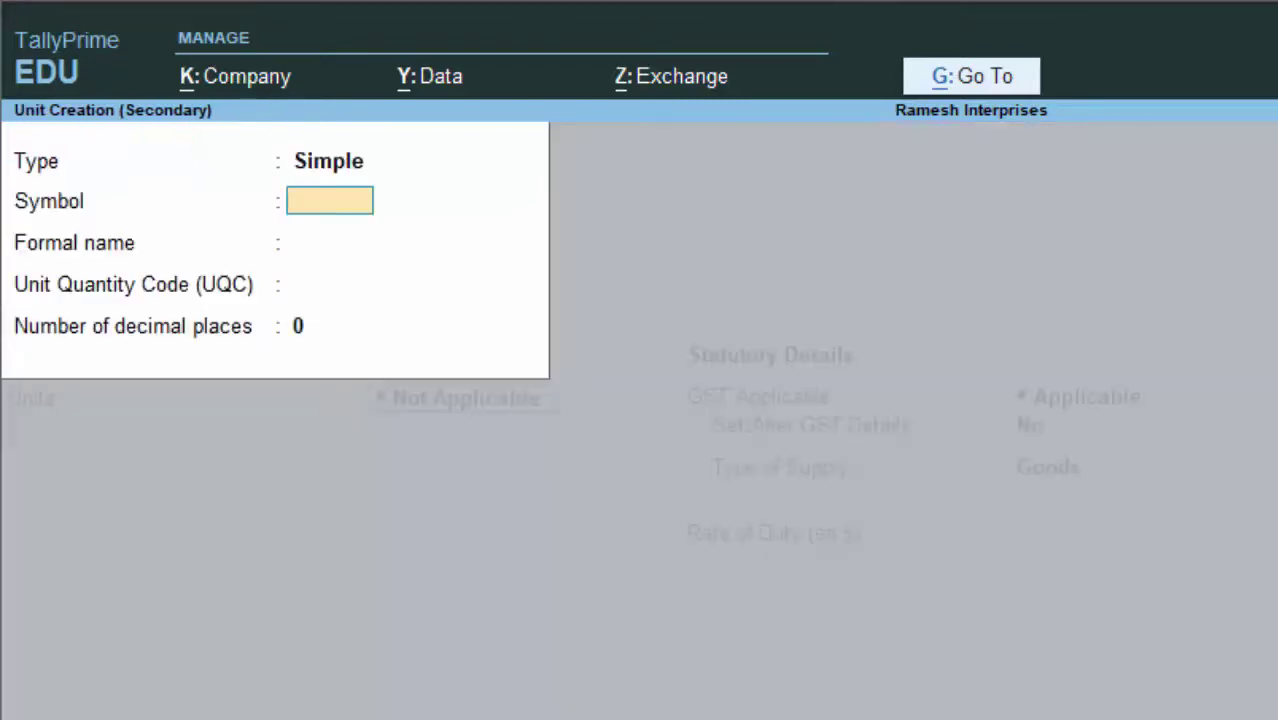
{"action": "type", "text": "itm"}
{"action": "key", "text": "Return"}
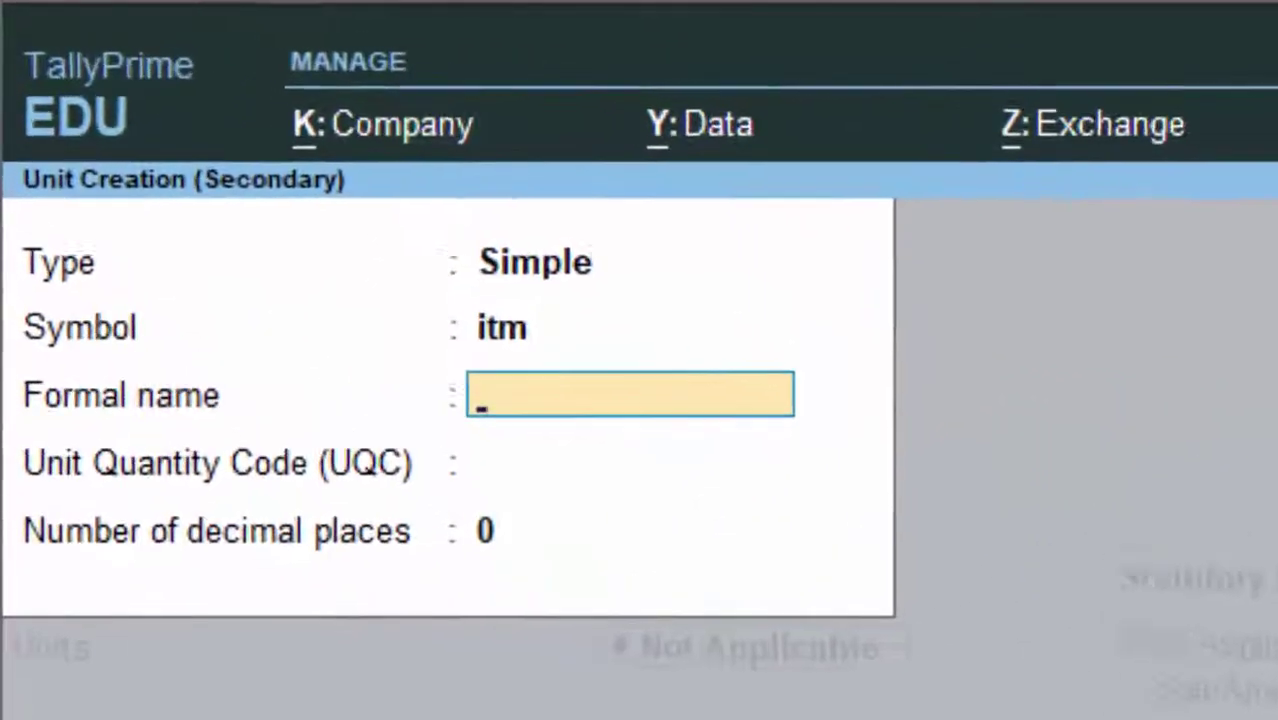
{"action": "type", "text": "Item"}
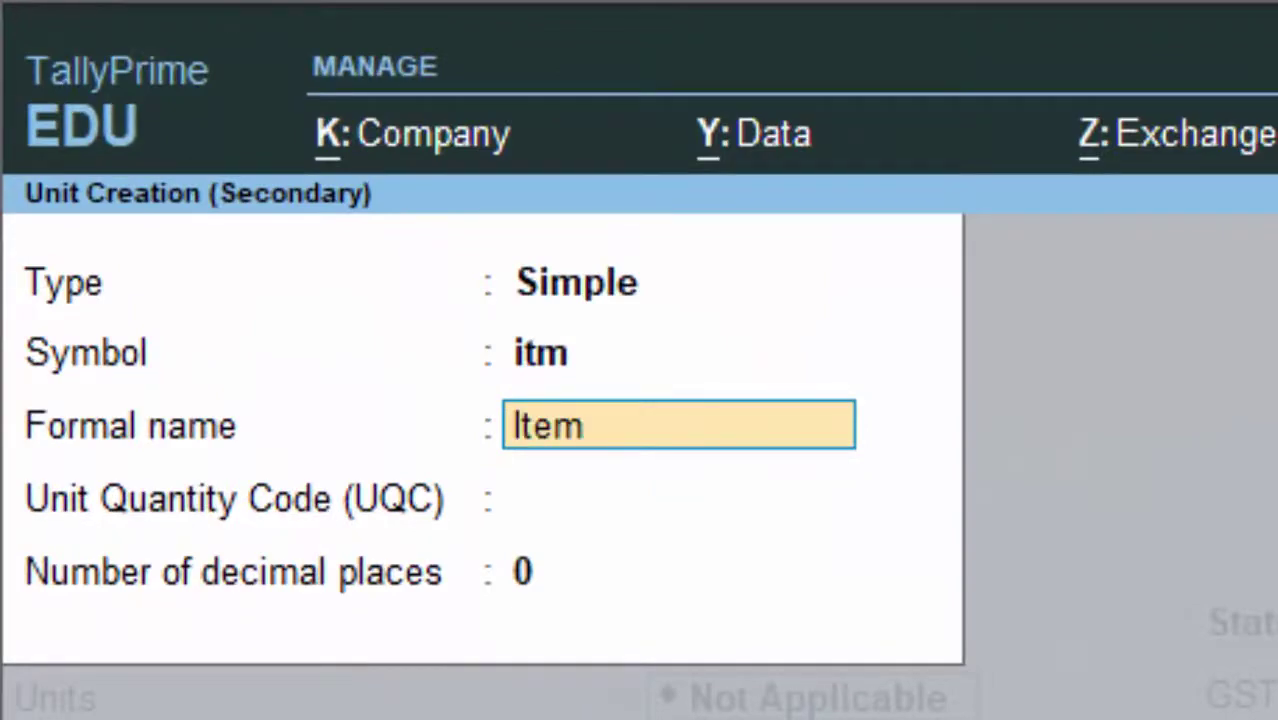
{"action": "key", "text": "Return"}
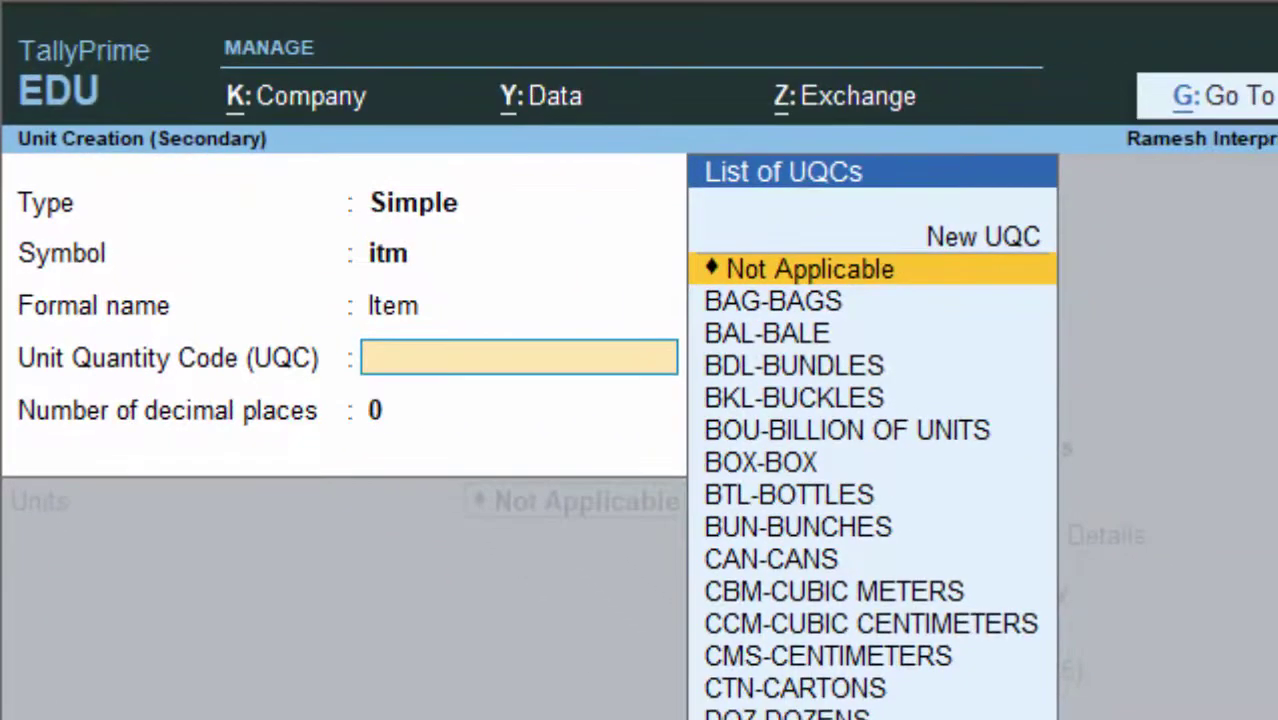
{"action": "type", "text": "p"}
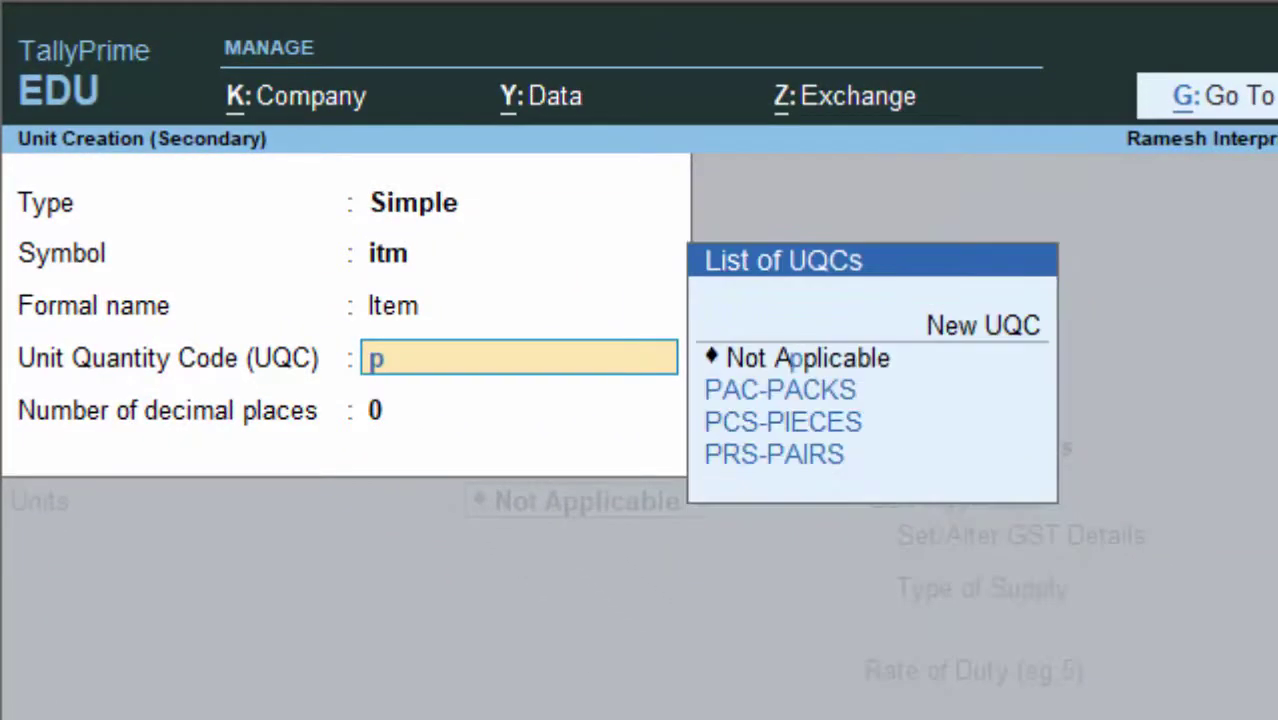
{"action": "key", "text": "Down"}
{"action": "key", "text": "Down"}
{"action": "key", "text": "Return"}
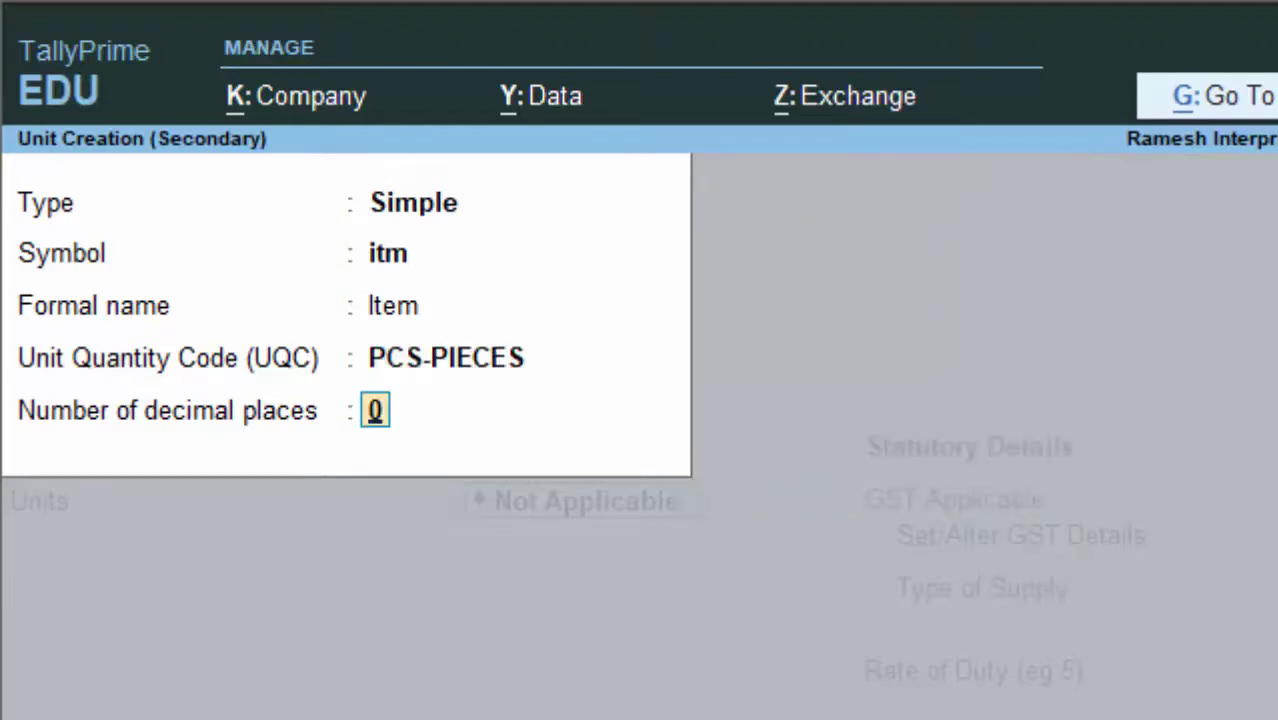
{"action": "key", "text": "Return"}
{"action": "key", "text": "Return"}
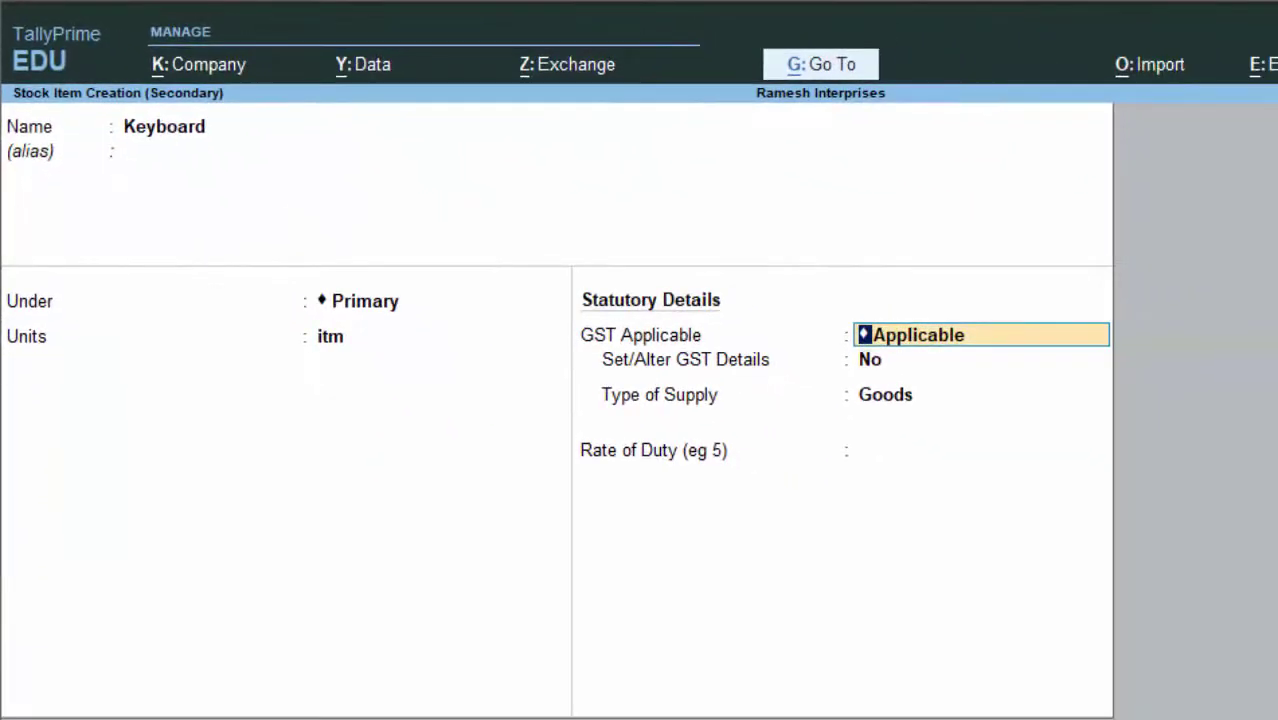
- Keep the Keyboard item's GST applicability, Goods supply type and 0 rate of duty, and save the item
{"action": "key", "text": "Return"}
{"action": "key", "text": "Return"}
{"action": "key", "text": "Return"}
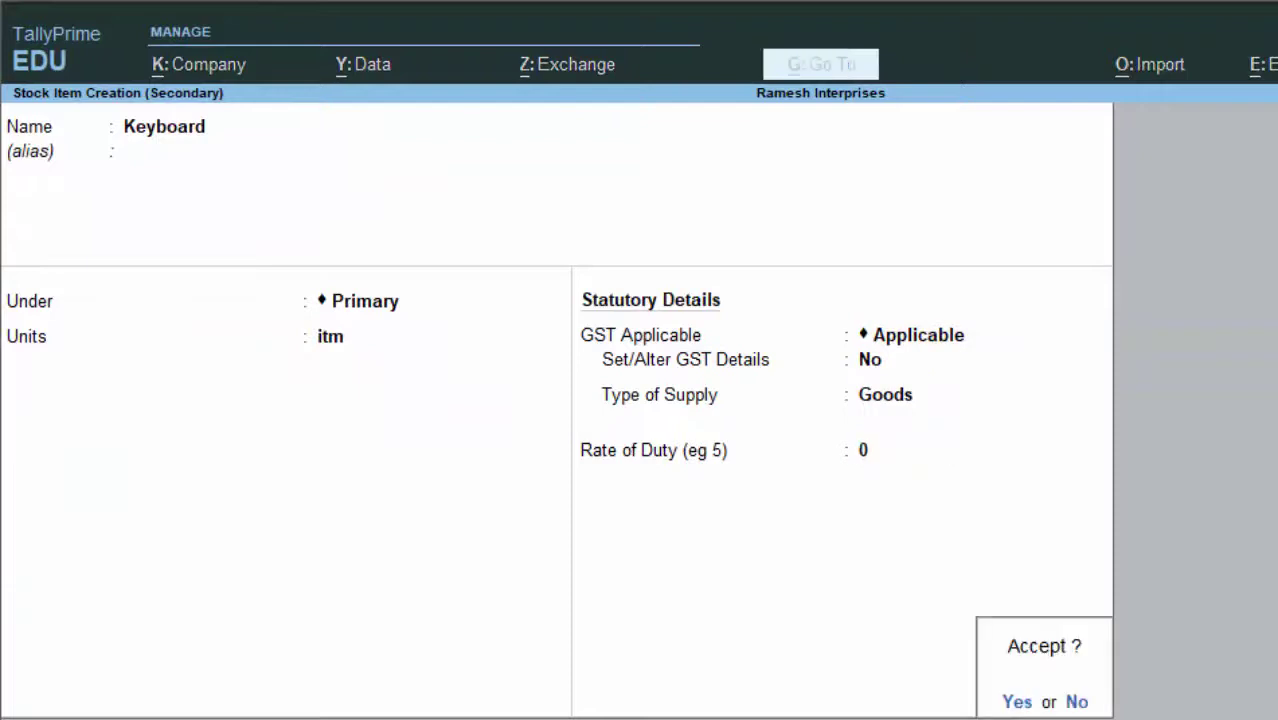
{"action": "key", "text": "Return"}
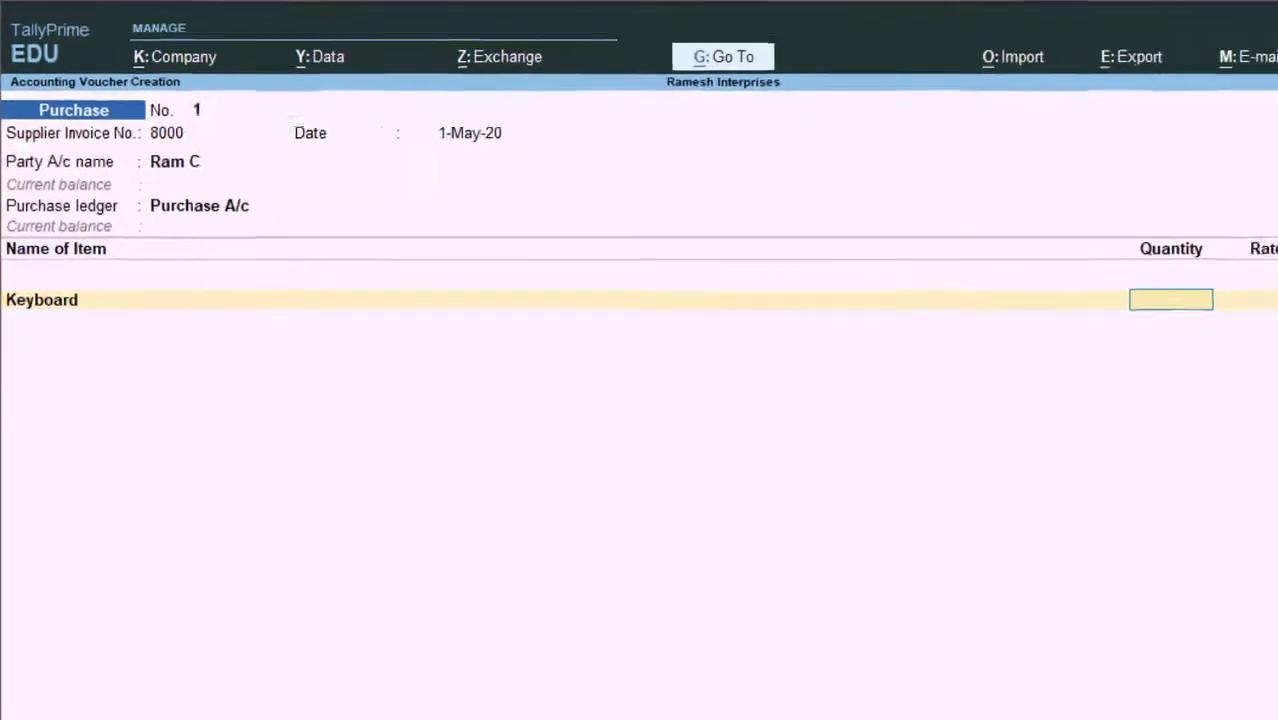
- Enter a quantity of 50 itm at a rate of 700 per itm for Keyboard and accept the amount
{"action": "type", "text": "5"}
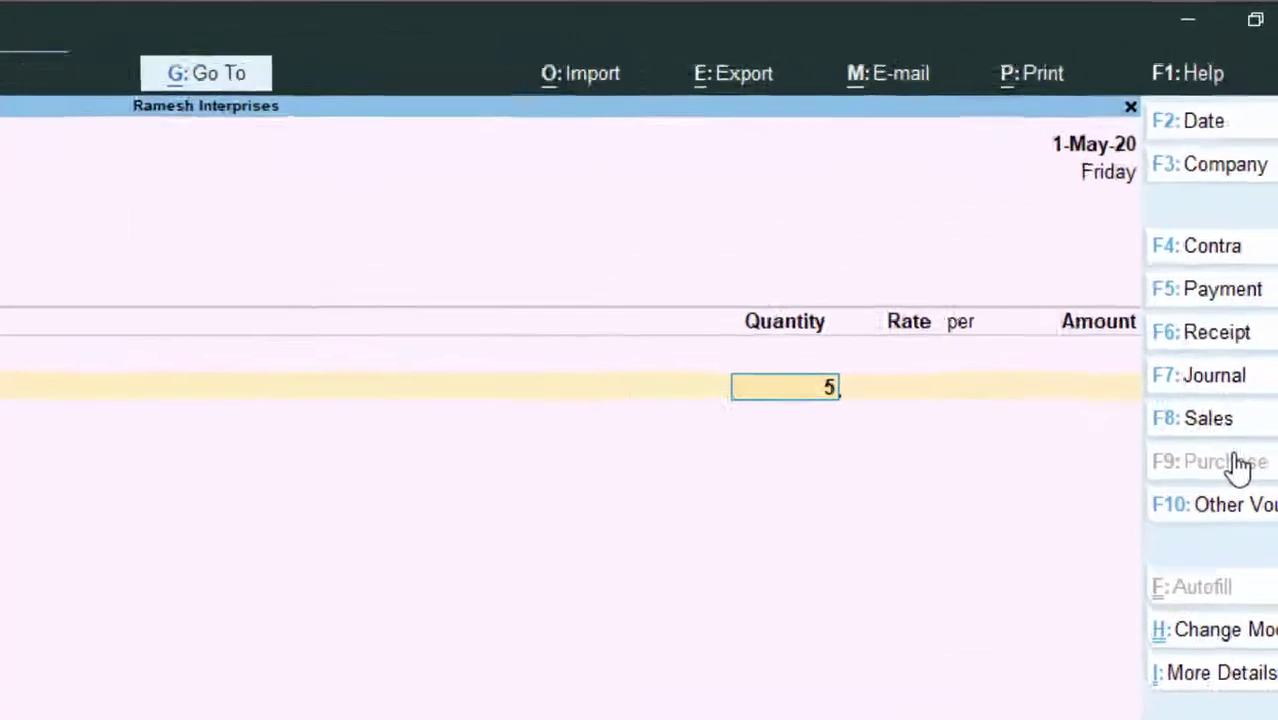
{"action": "type", "text": "0"}
{"action": "key", "text": "Return"}
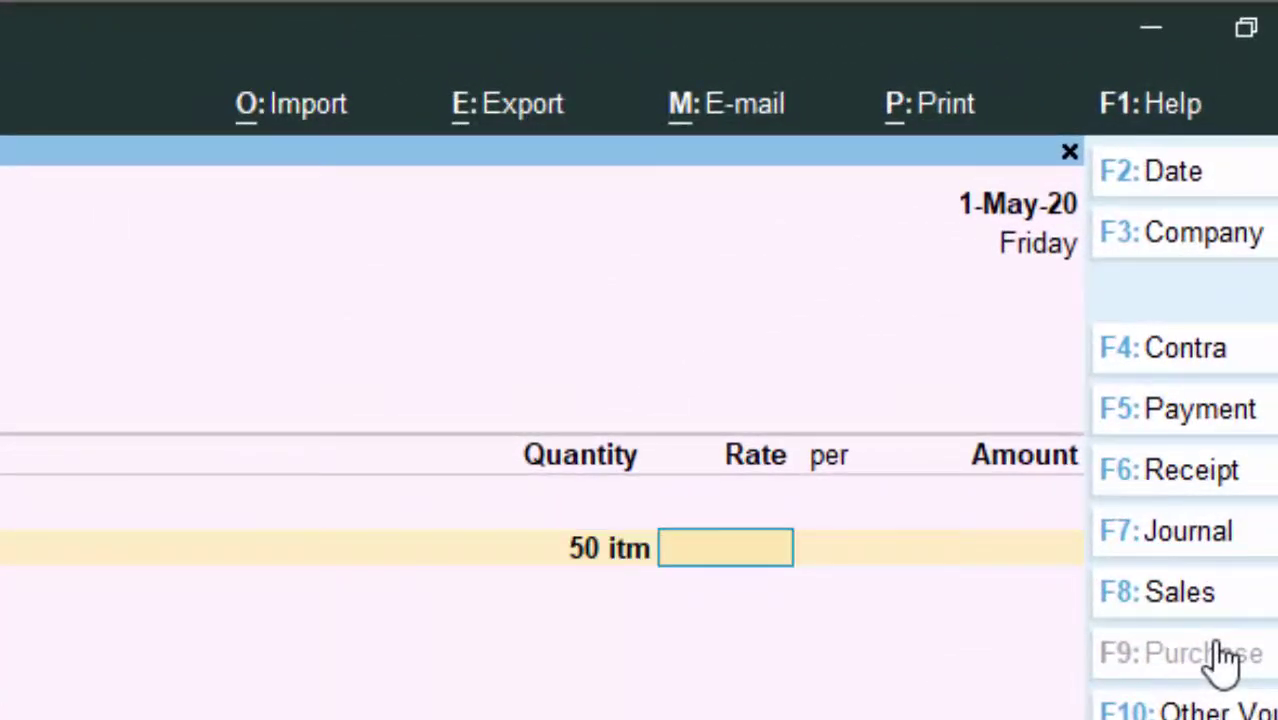
{"action": "type", "text": "700."}
{"action": "key", "text": "Return"}
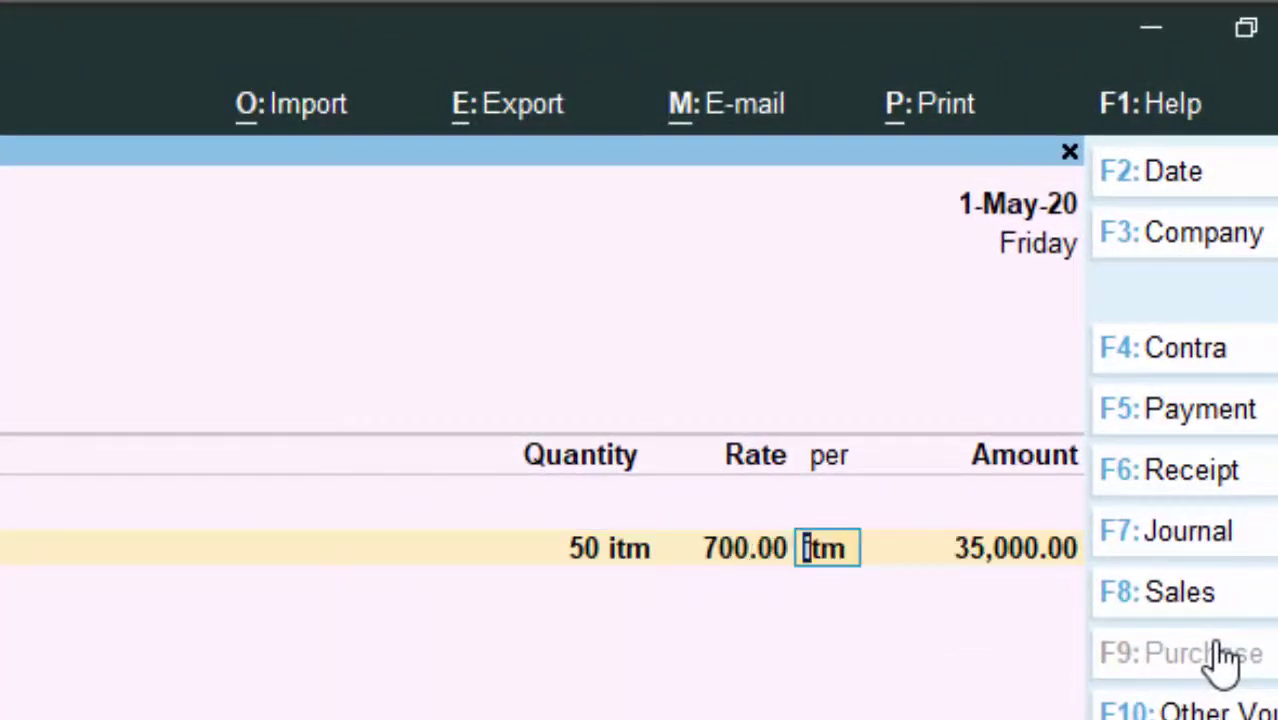
{"action": "key", "text": "Return"}
{"action": "key", "text": "Return"}
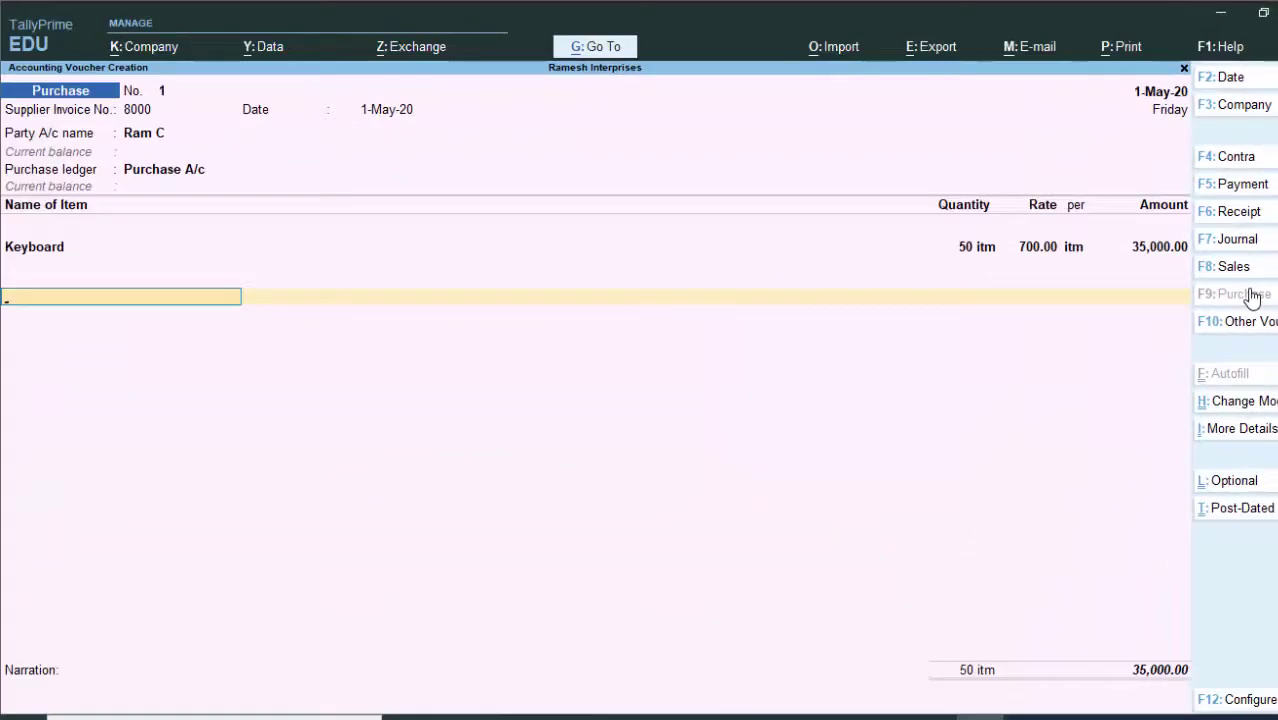
- Finish the item list without a narration, save the purchase voucher and leave voucher entry
{"action": "key", "text": "Return"}
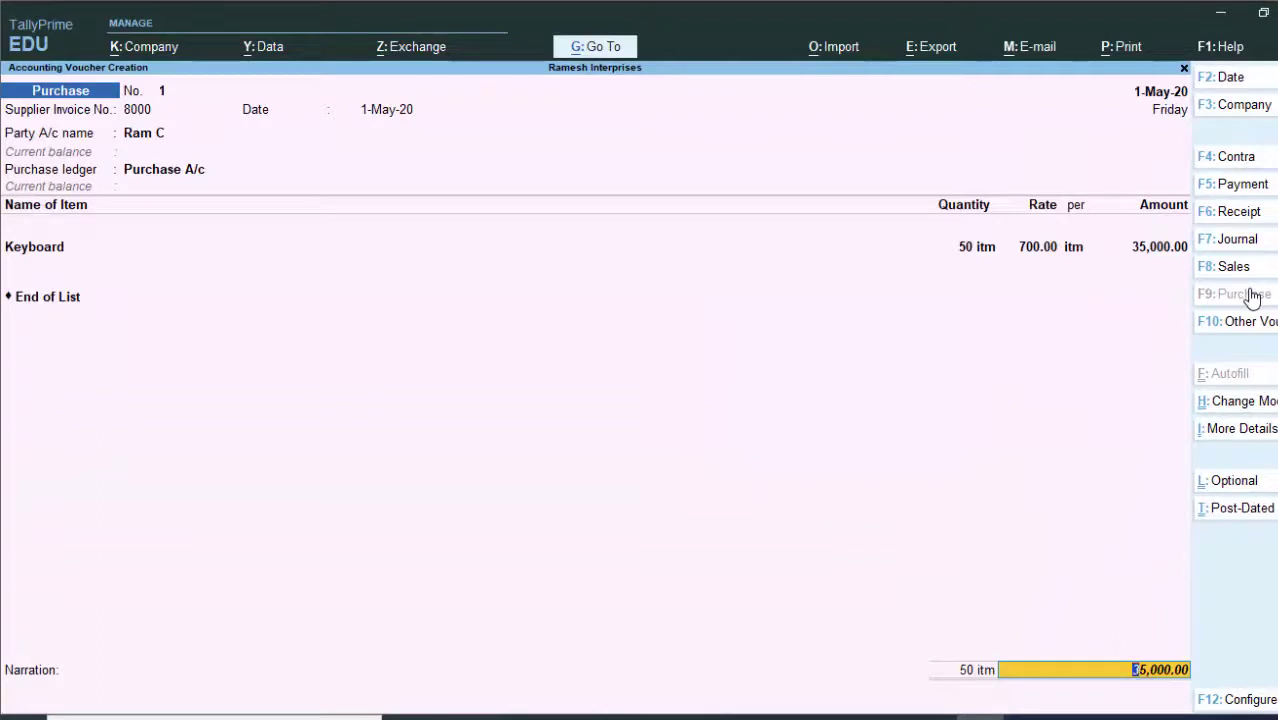
{"action": "key", "text": "Return"}
{"action": "key", "text": "Return"}
{"action": "key", "text": "Return"}
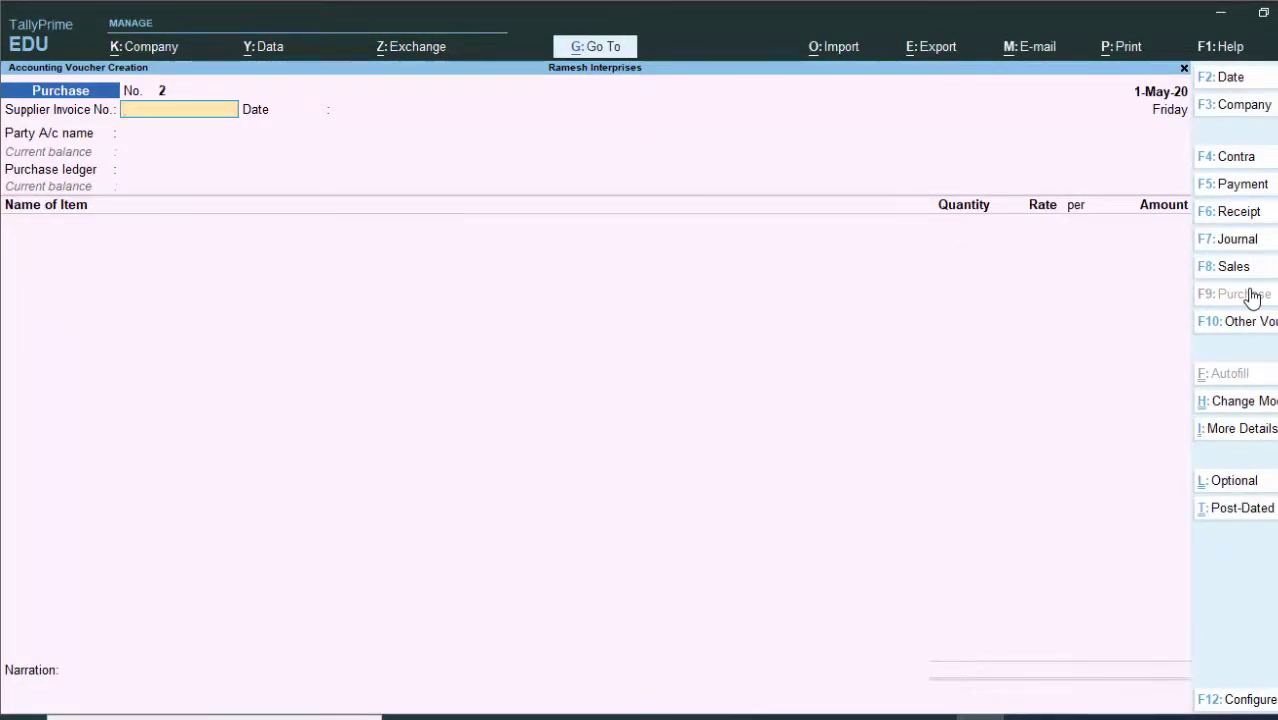
{"action": "key", "text": "Escape"}
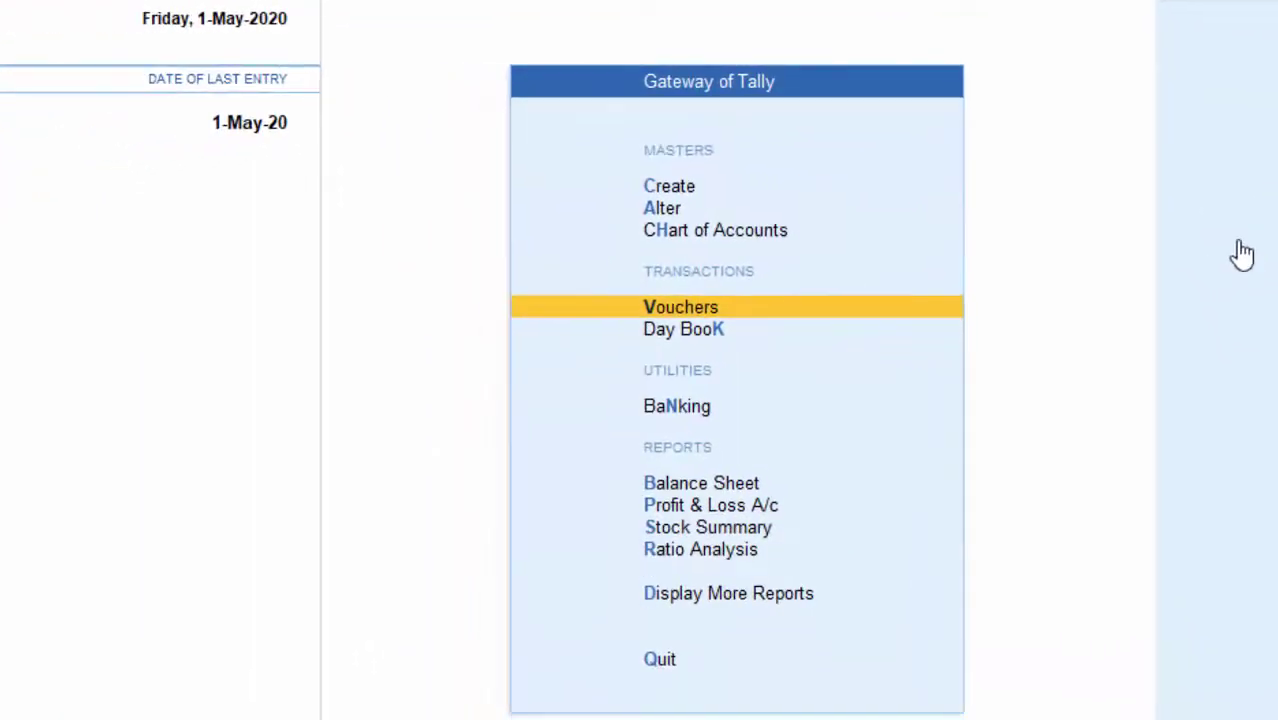
- Start a payment voucher dated 1-May-20 and debit the supplier's ledger with 35,000
{"action": "key", "text": "Return"}
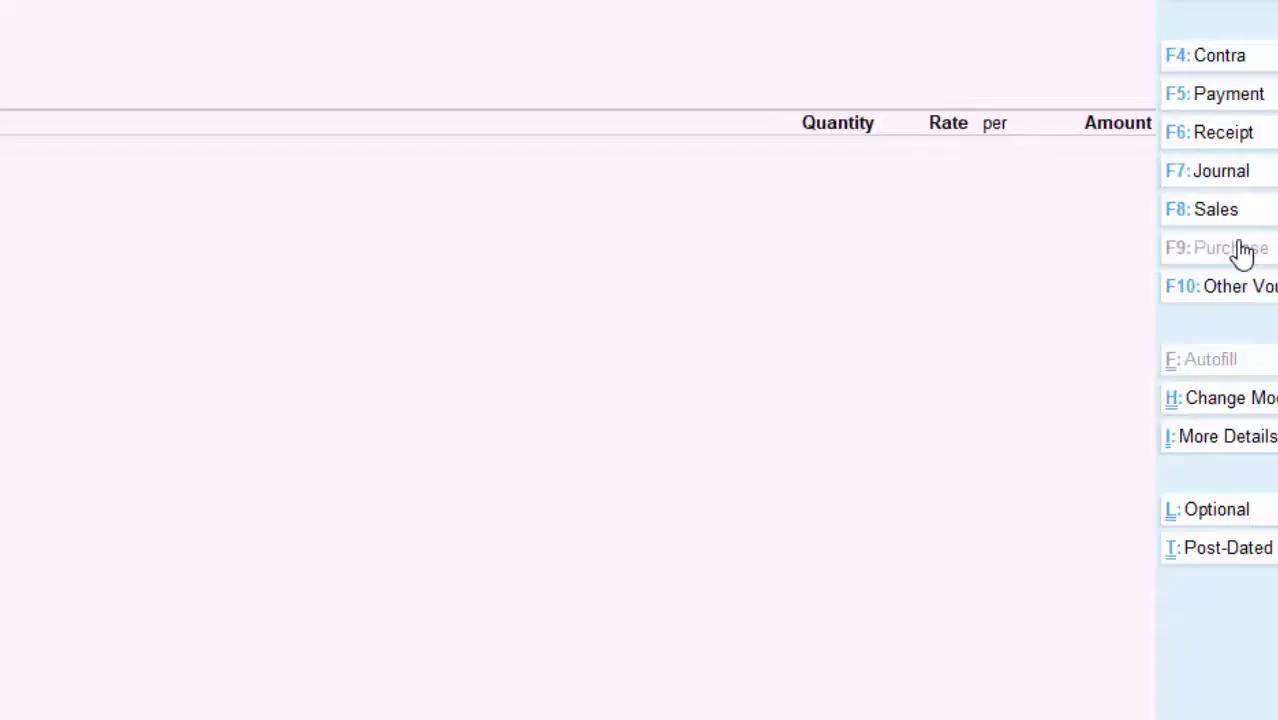
{"action": "key", "text": "F5"}
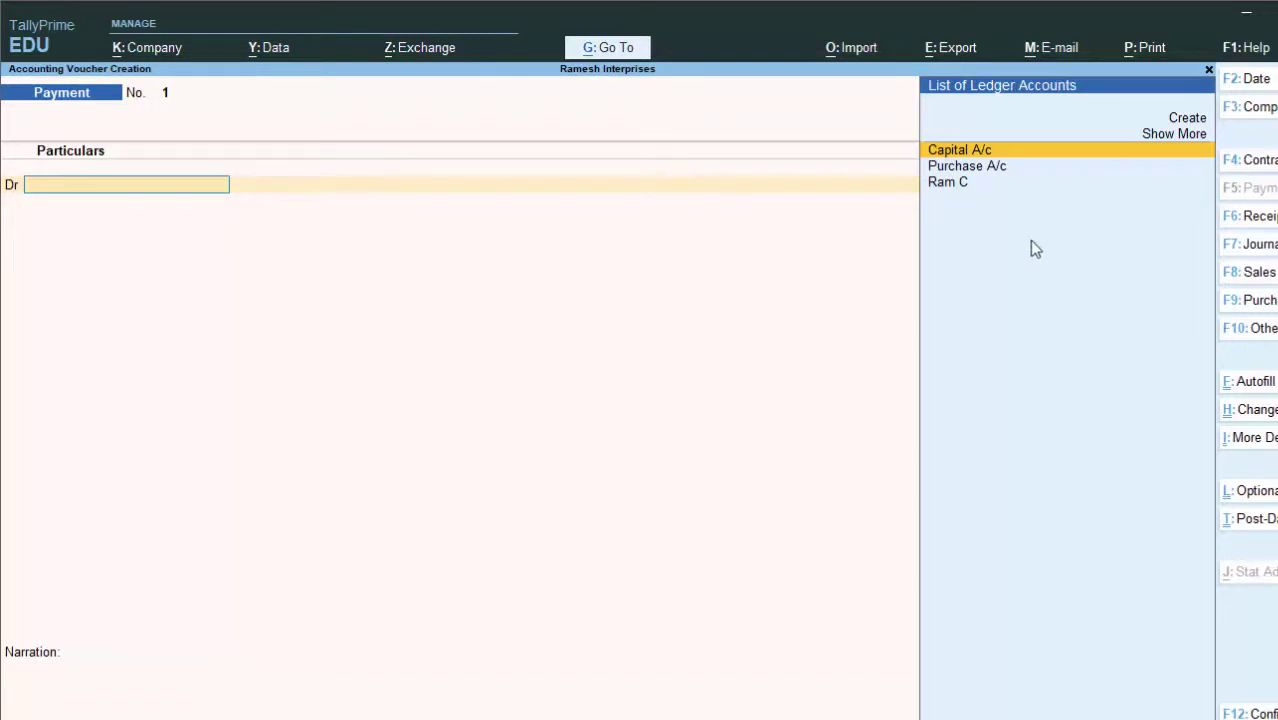
{"action": "left_click", "coordinate": [950, 183]}
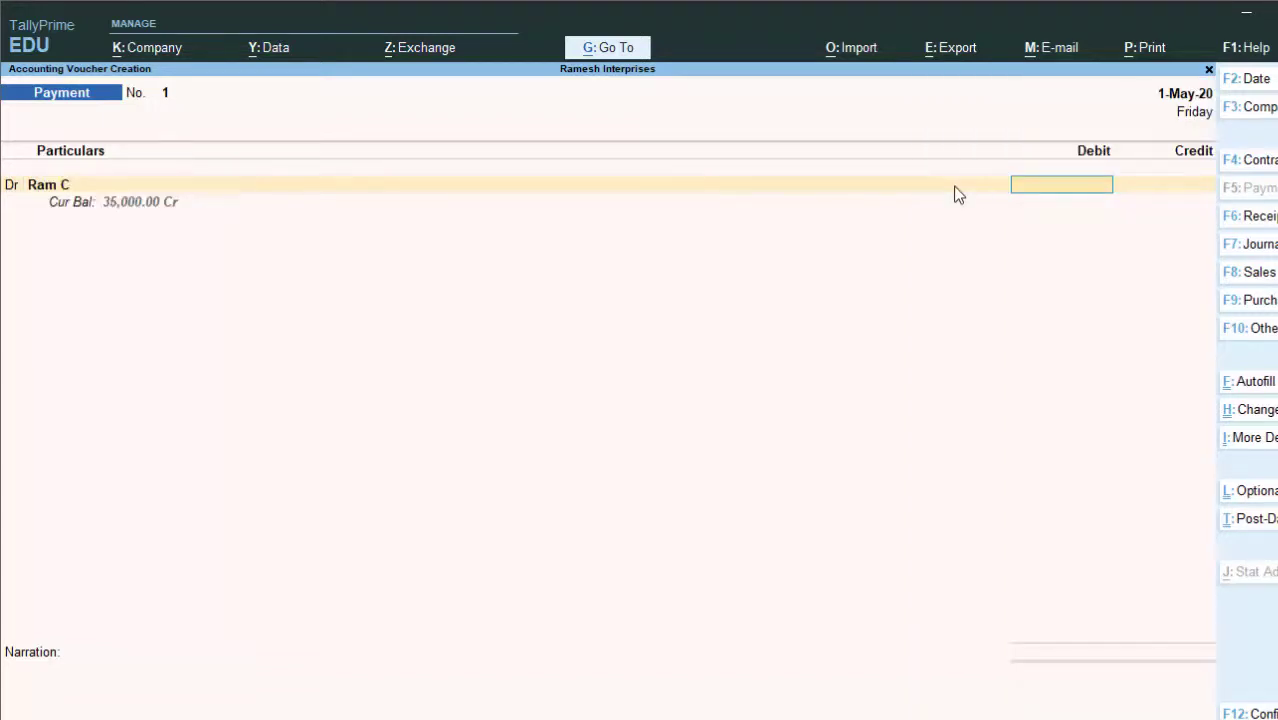
{"action": "key", "text": "BackSpace"}
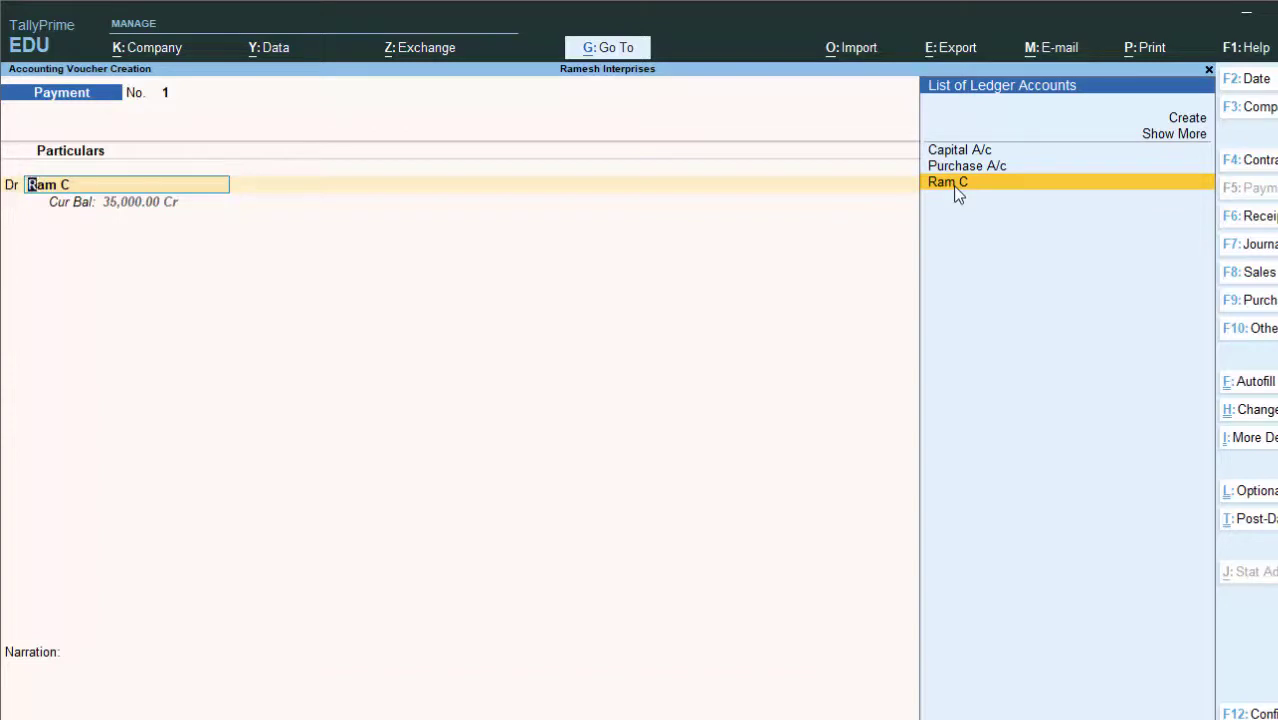
{"action": "left_click", "coordinate": [955, 186]}
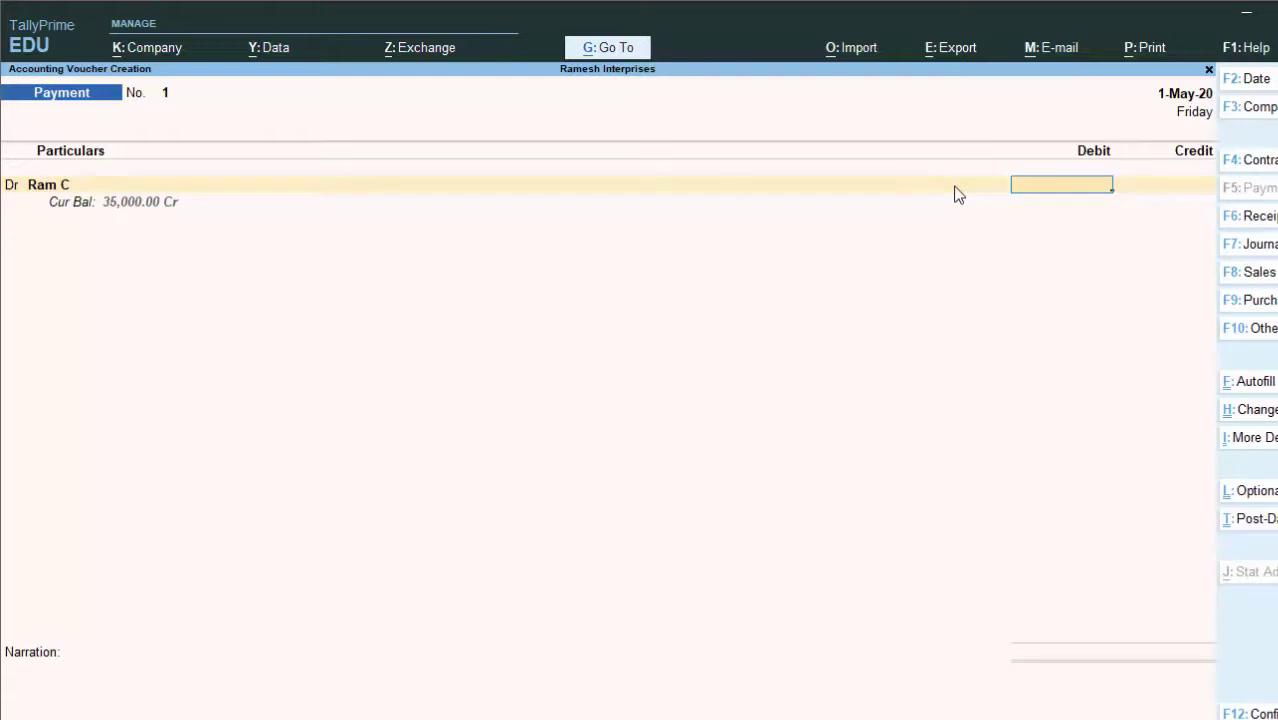
{"action": "type", "text": "35000"}
{"action": "key", "text": "Return"}
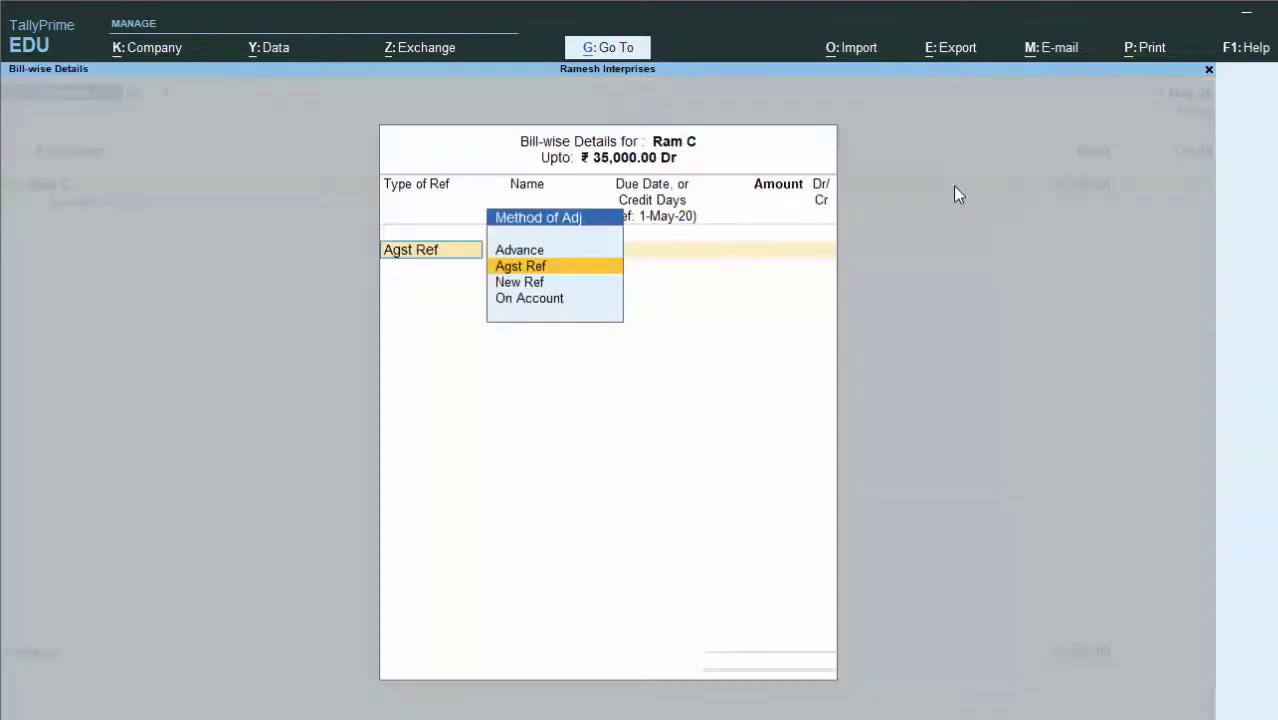
- Allocate the 35,000 Dr payment as Agst Ref to the supplier's bill 8000
{"action": "key", "text": "Return"}
{"action": "key", "text": "Return"}
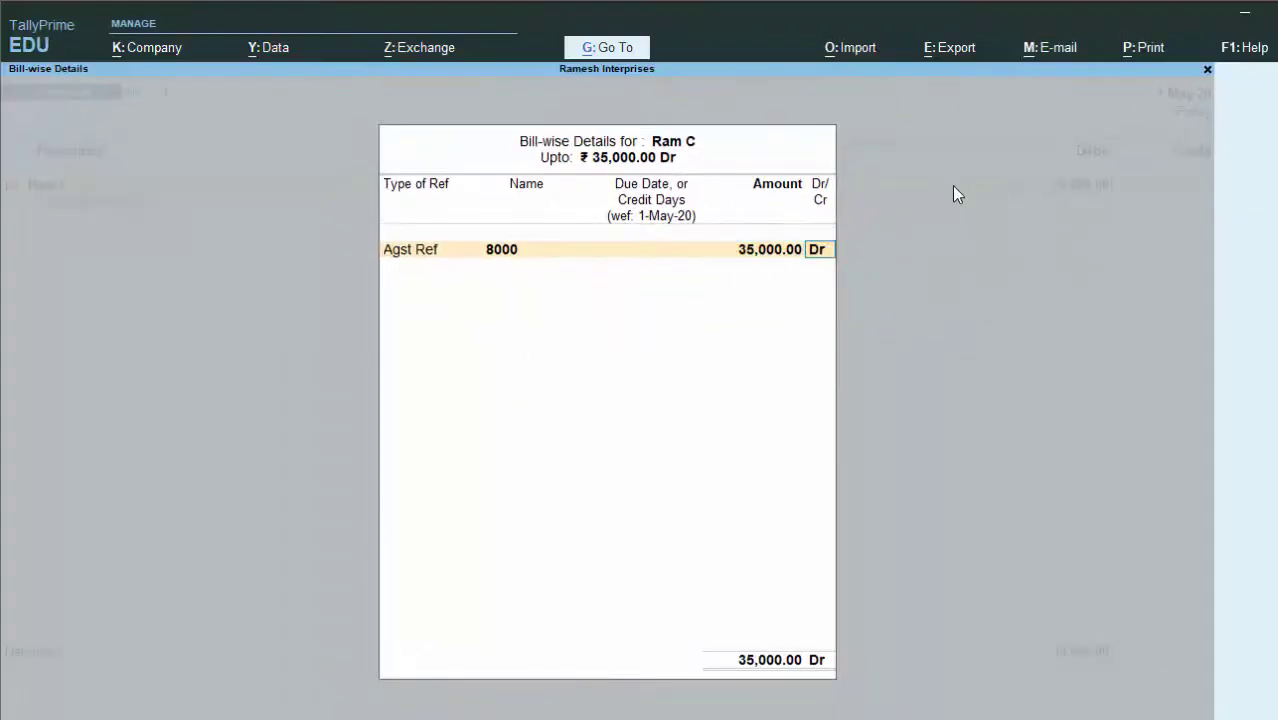
{"action": "key", "text": "Return"}
{"action": "key", "text": "Return"}
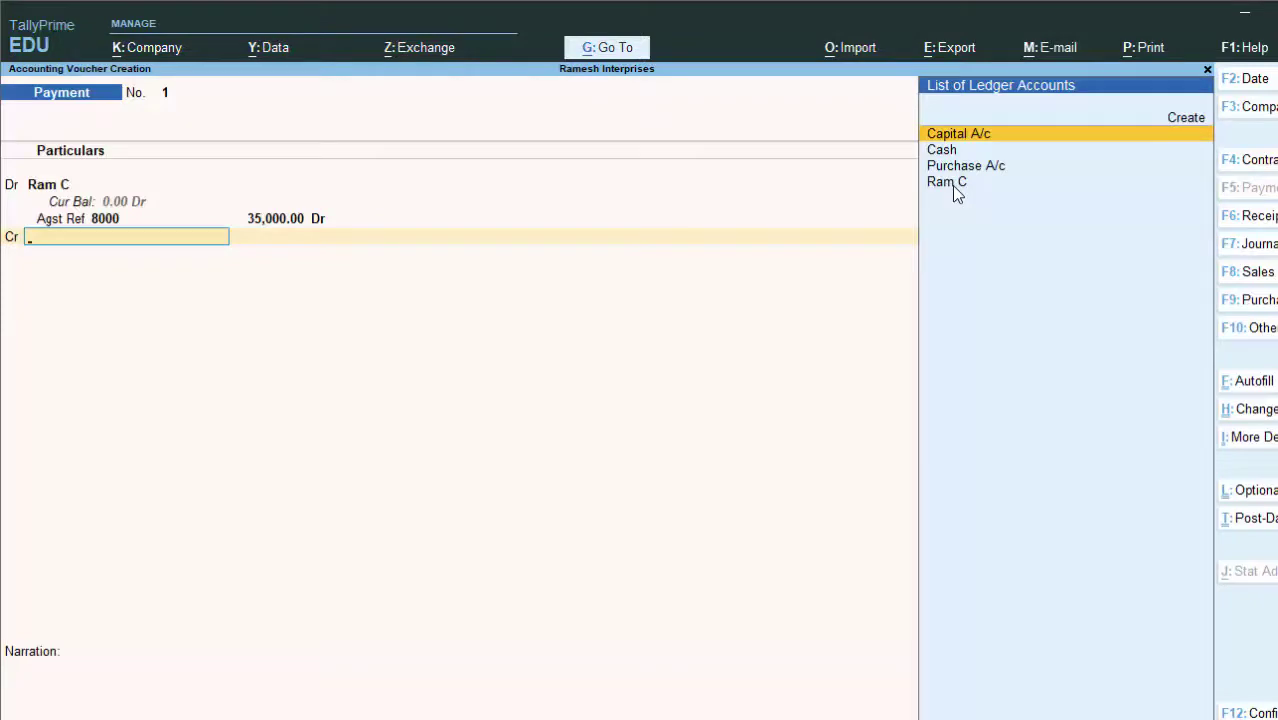
- Credit Cash with 35,000, save the payment voucher without a narration and leave voucher entry
{"action": "key", "text": "Down"}
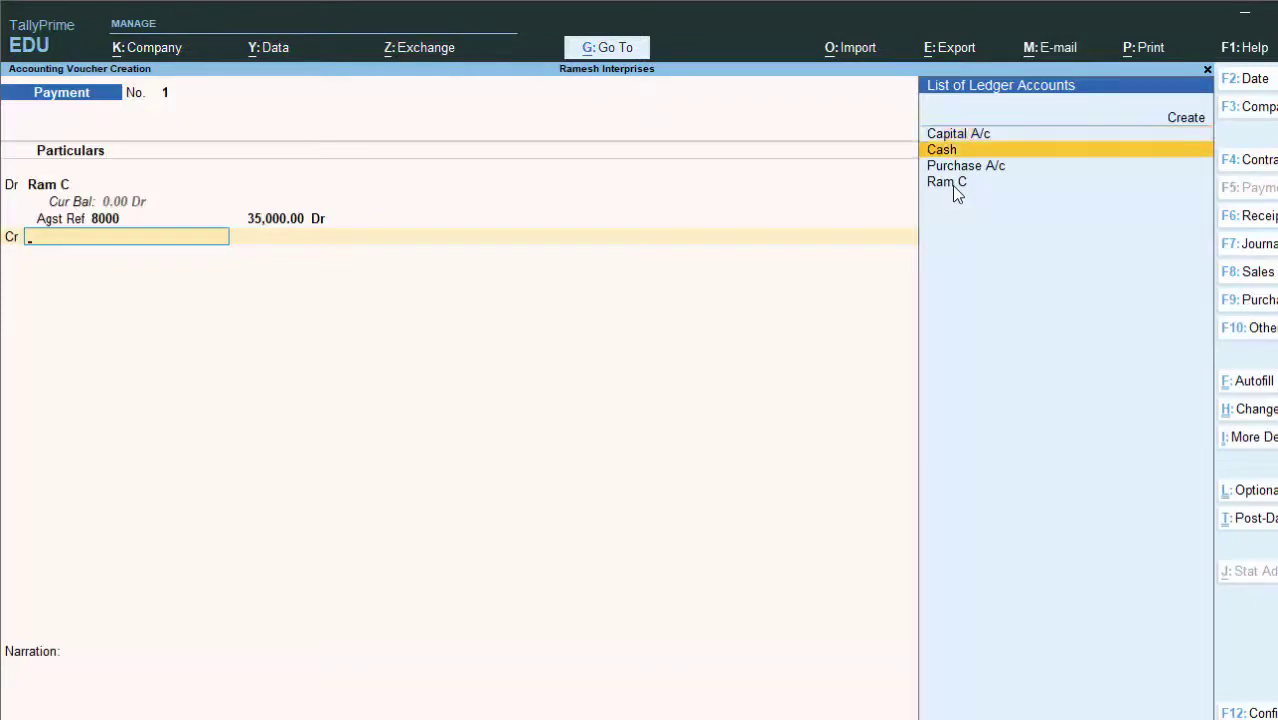
{"action": "key", "text": "Return"}
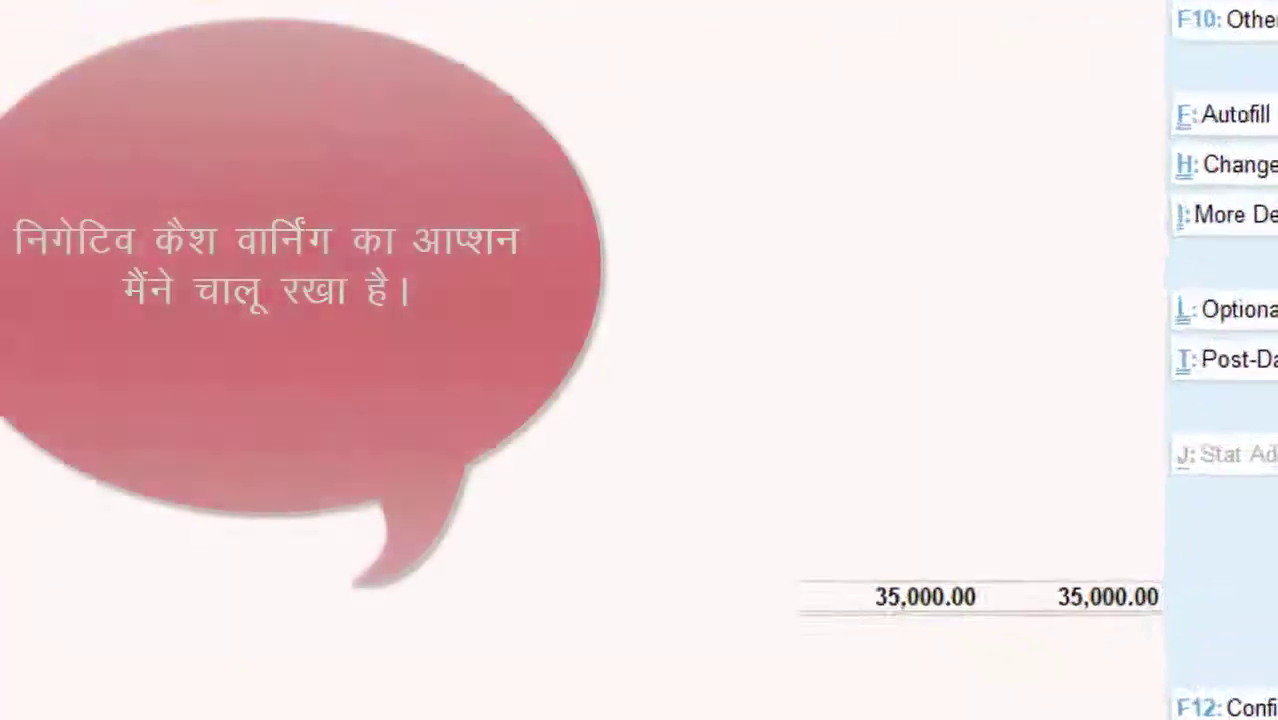
{"action": "key", "text": "Return"}
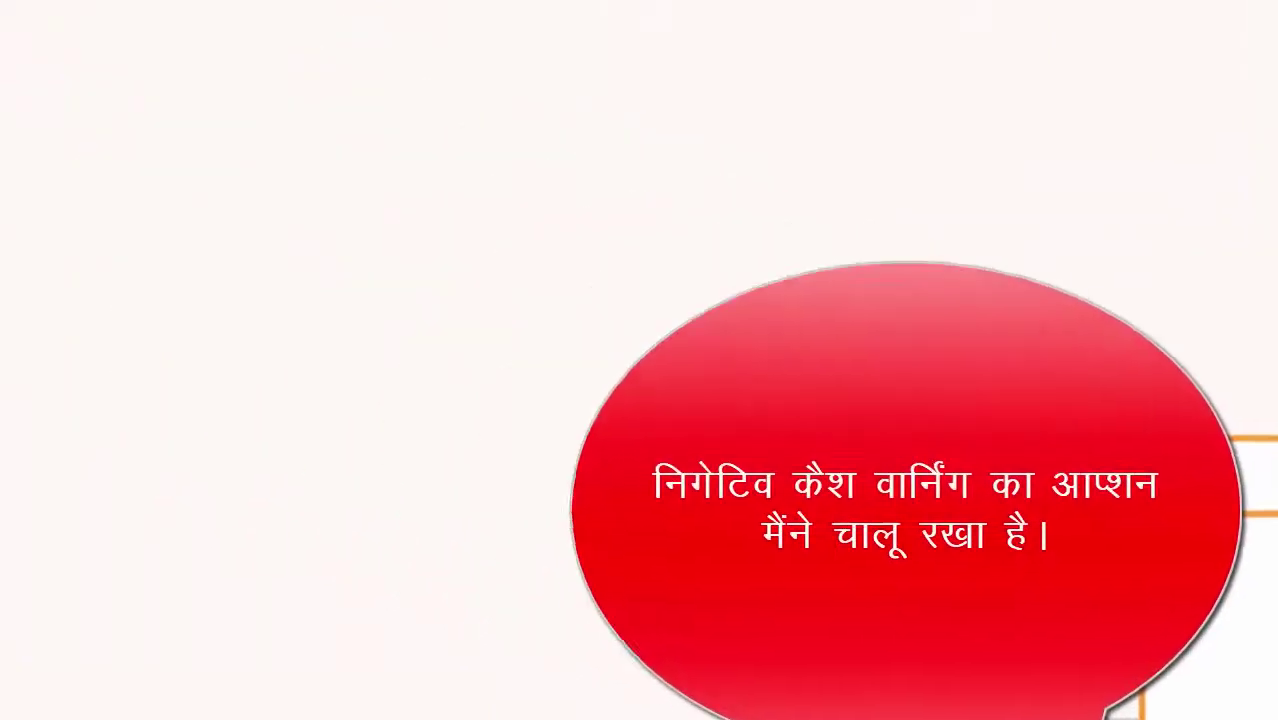
{"action": "key", "text": "Return"}
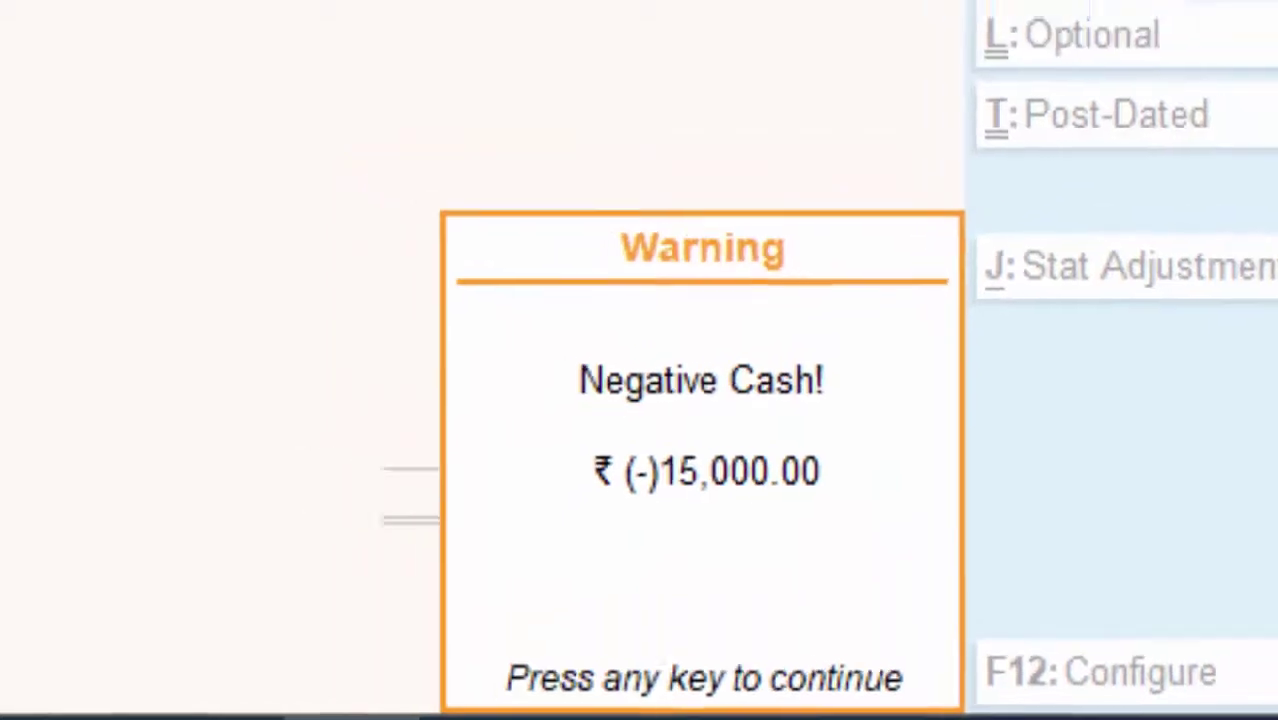
{"action": "key", "text": "Return"}
{"action": "key", "text": "Return"}
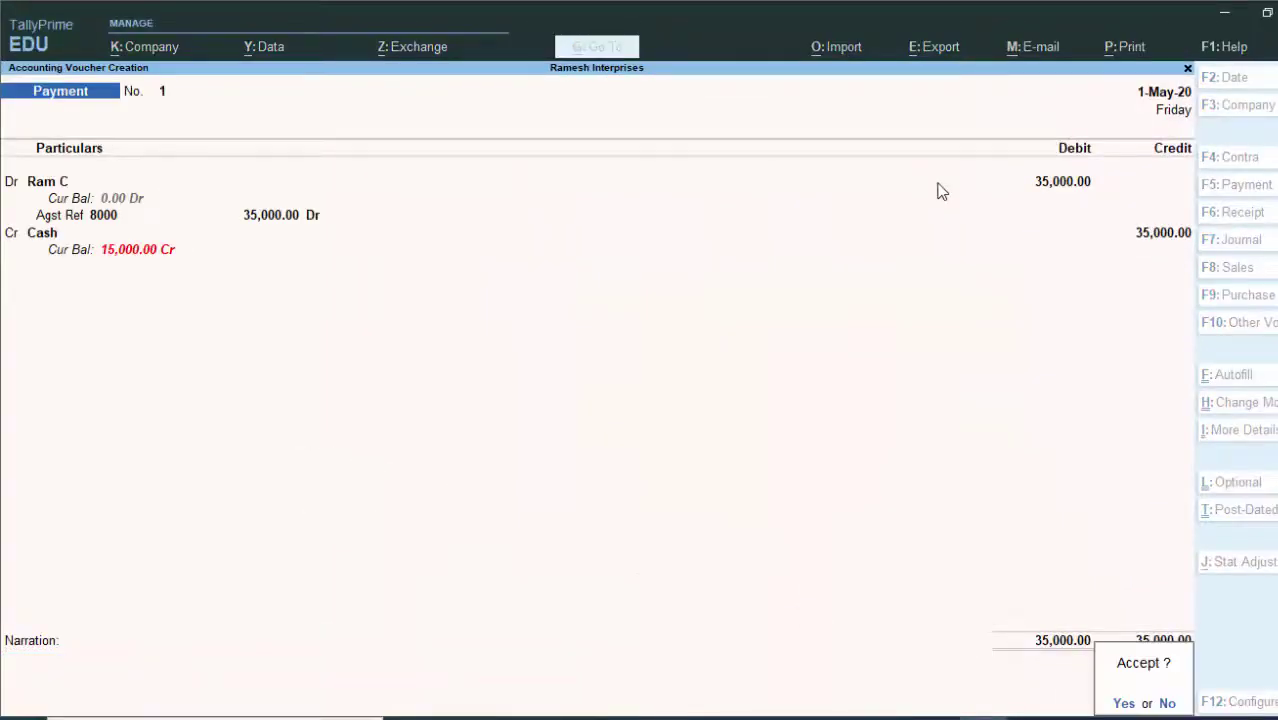
{"action": "key", "text": "Return"}
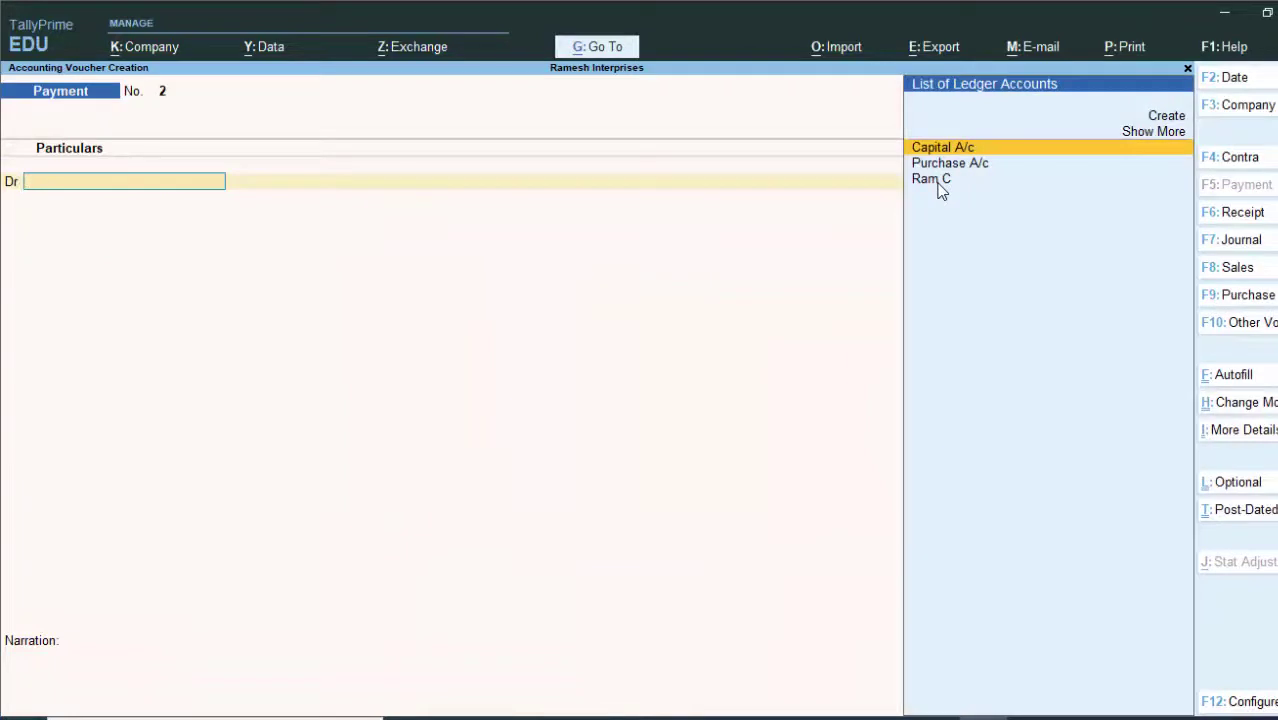
{"action": "key", "text": "Escape"}
{"action": "key", "text": "Return"}
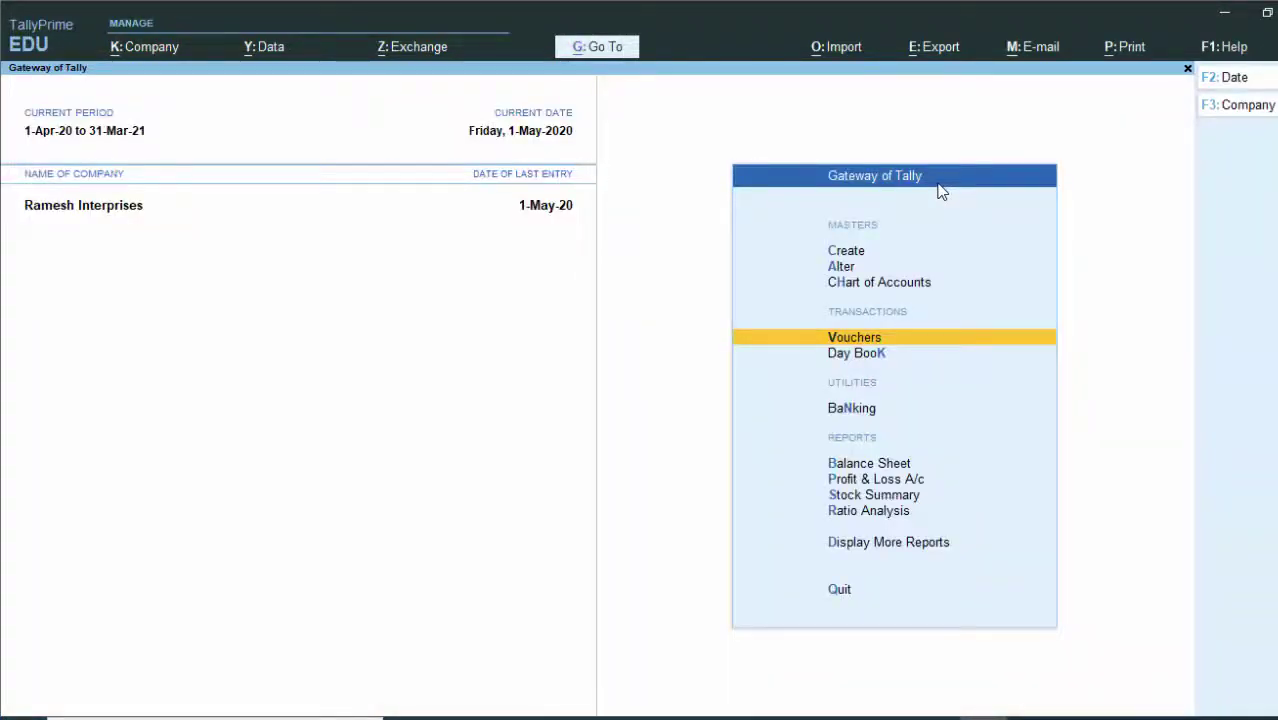
{"action": "key", "text": "Return"}
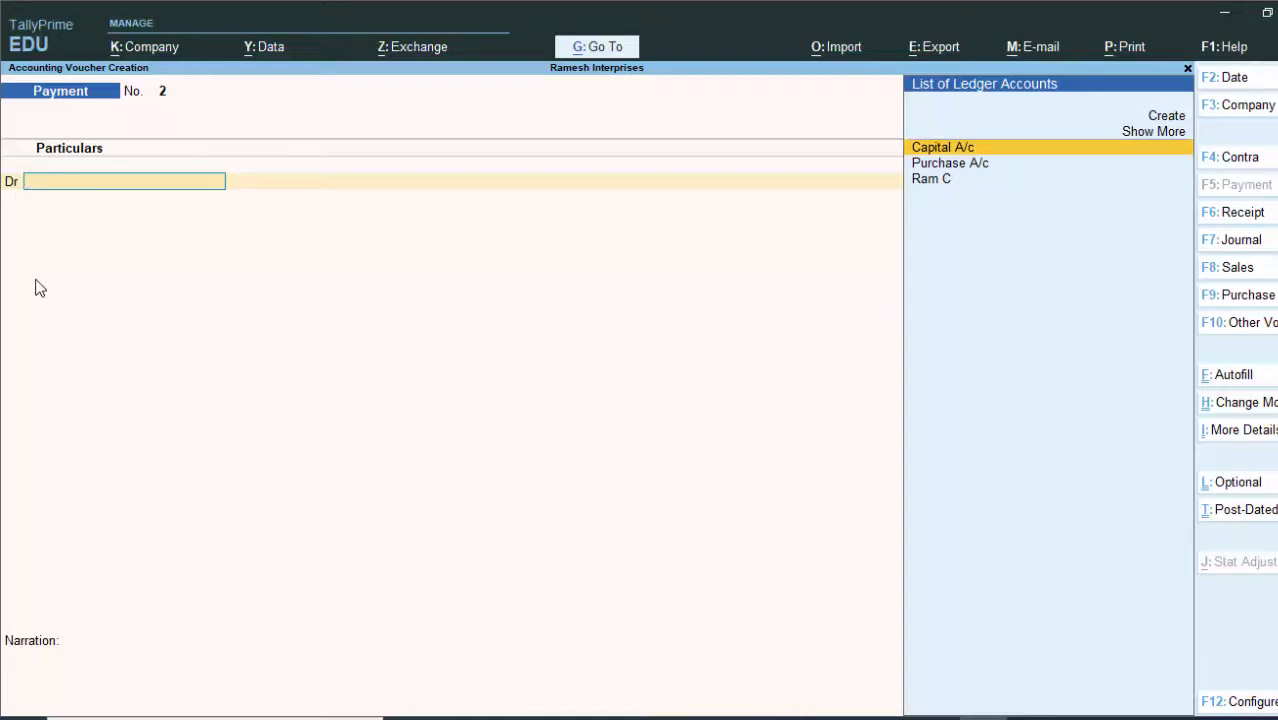
{"action": "key", "text": "Escape"}
{"action": "key", "text": "y"}
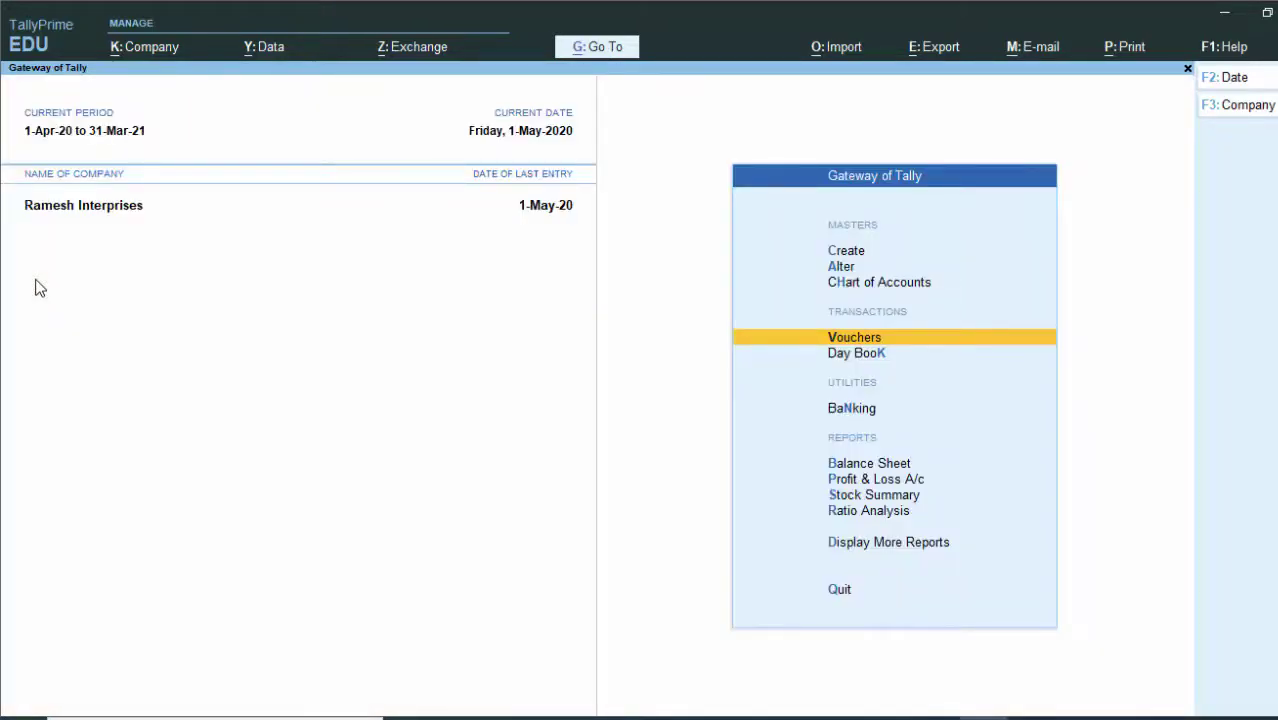
- Review the Day Book for 1-May-20 and the saved payment voucher's entries, then return to the Gateway
{"action": "key", "text": "d"}
{"action": "key", "text": "d"}
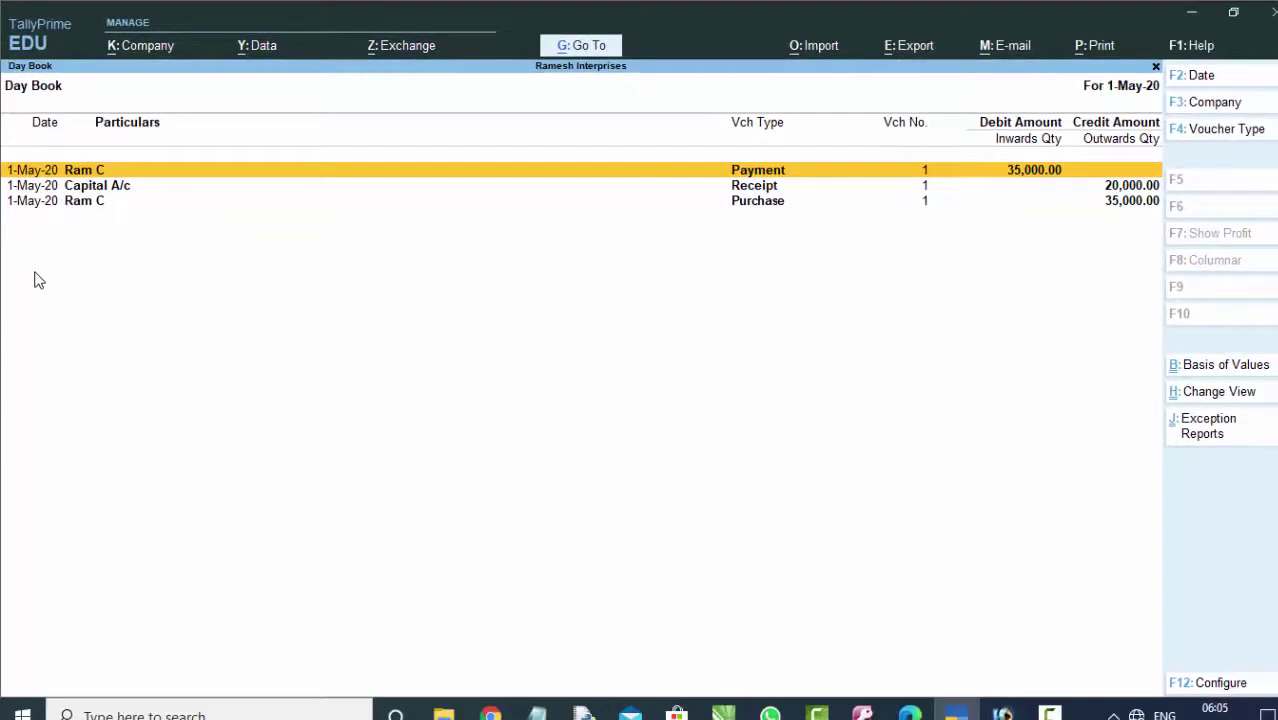
{"action": "key", "text": "Return"}
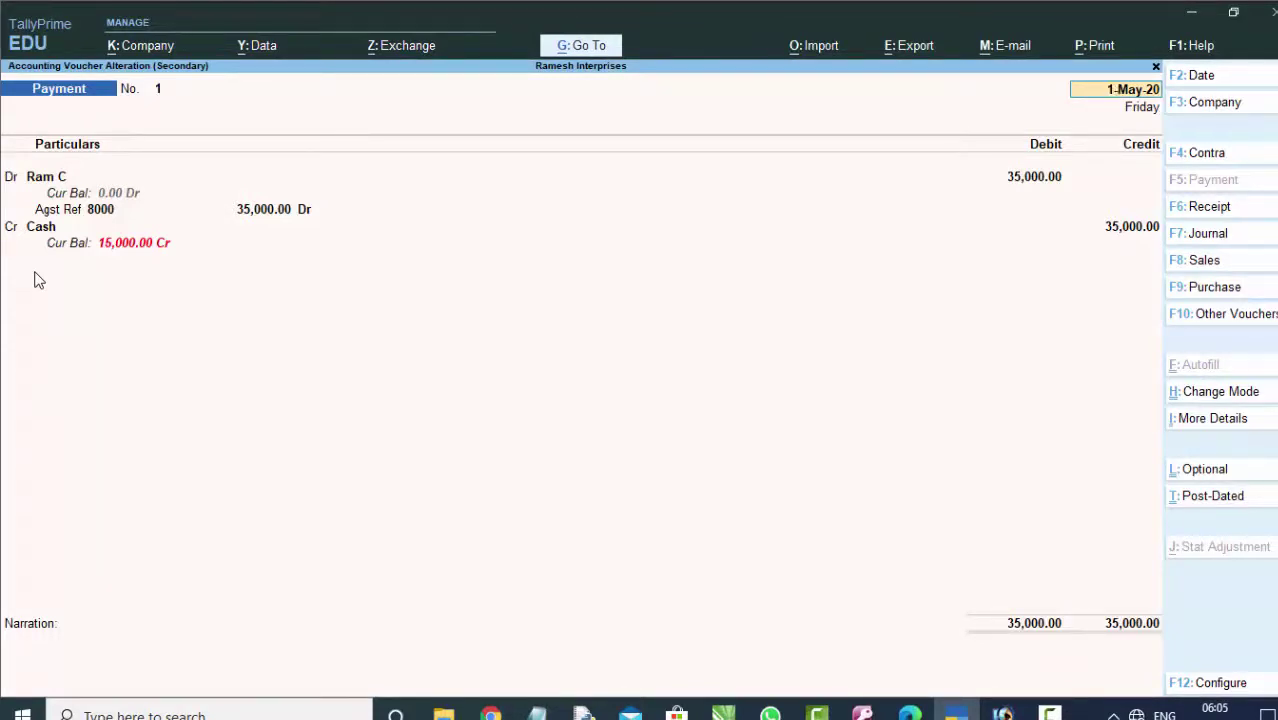
{"action": "key", "text": "Escape"}
{"action": "key", "text": "Escape"}
{"action": "key", "text": "y"}
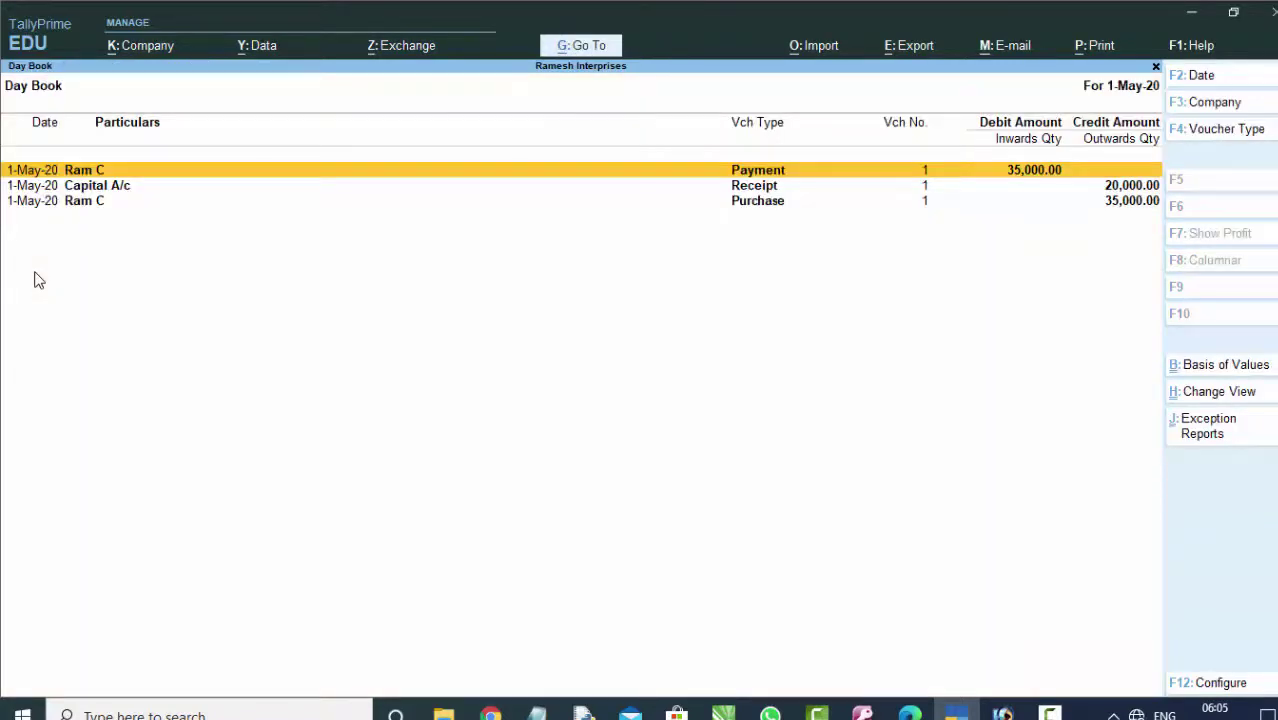
{"action": "key", "text": "Escape"}
{"action": "key", "text": "Escape"}
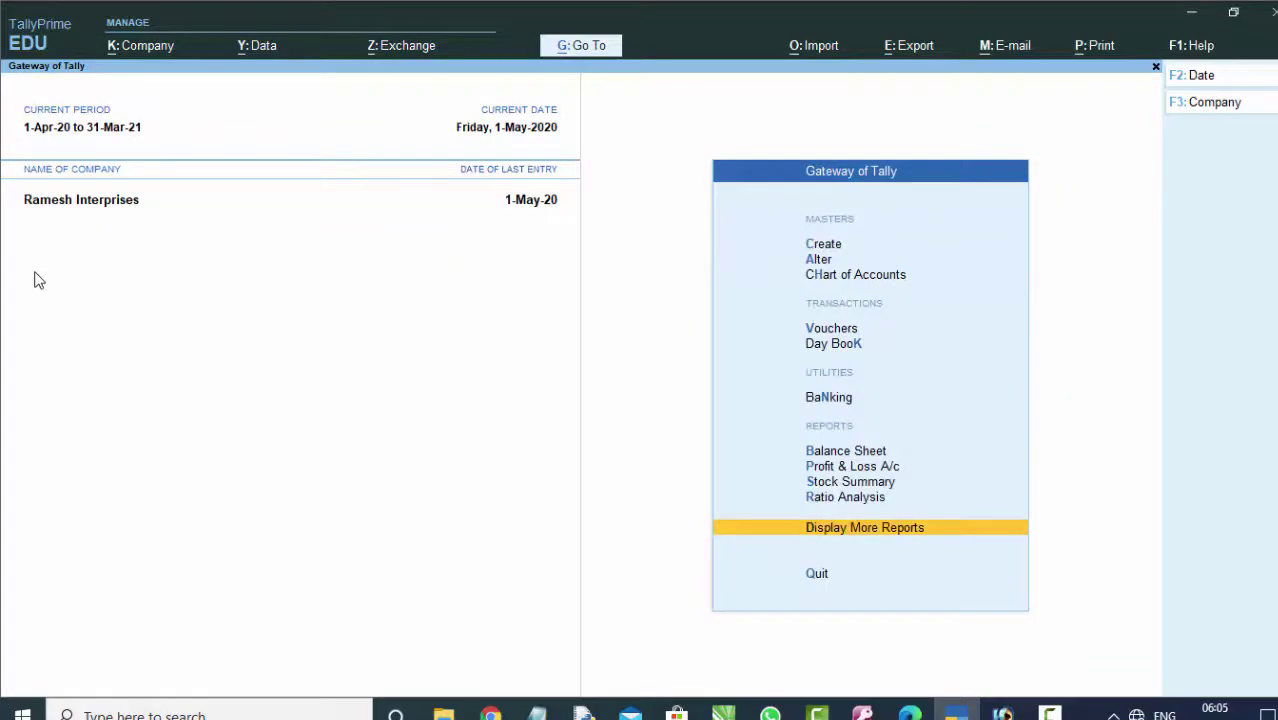
{"action": "key", "text": "v"}
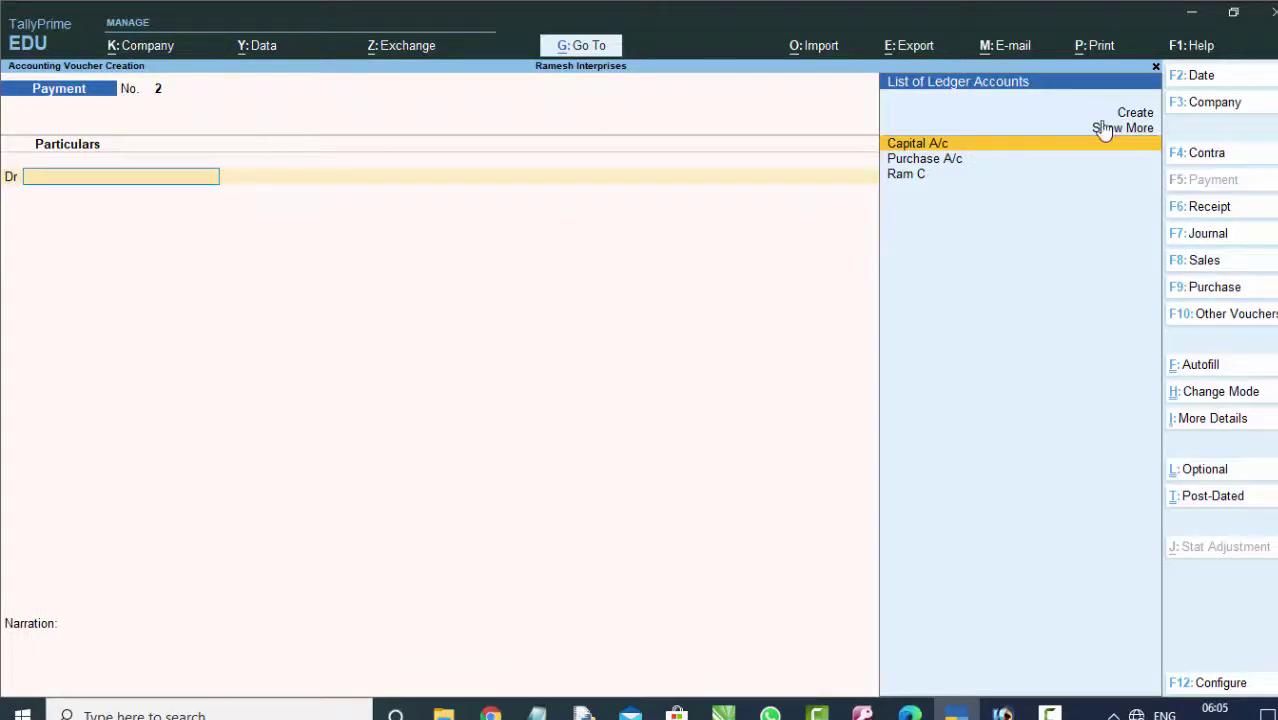
{"action": "key", "text": "Escape"}
{"action": "key", "text": "Return"}
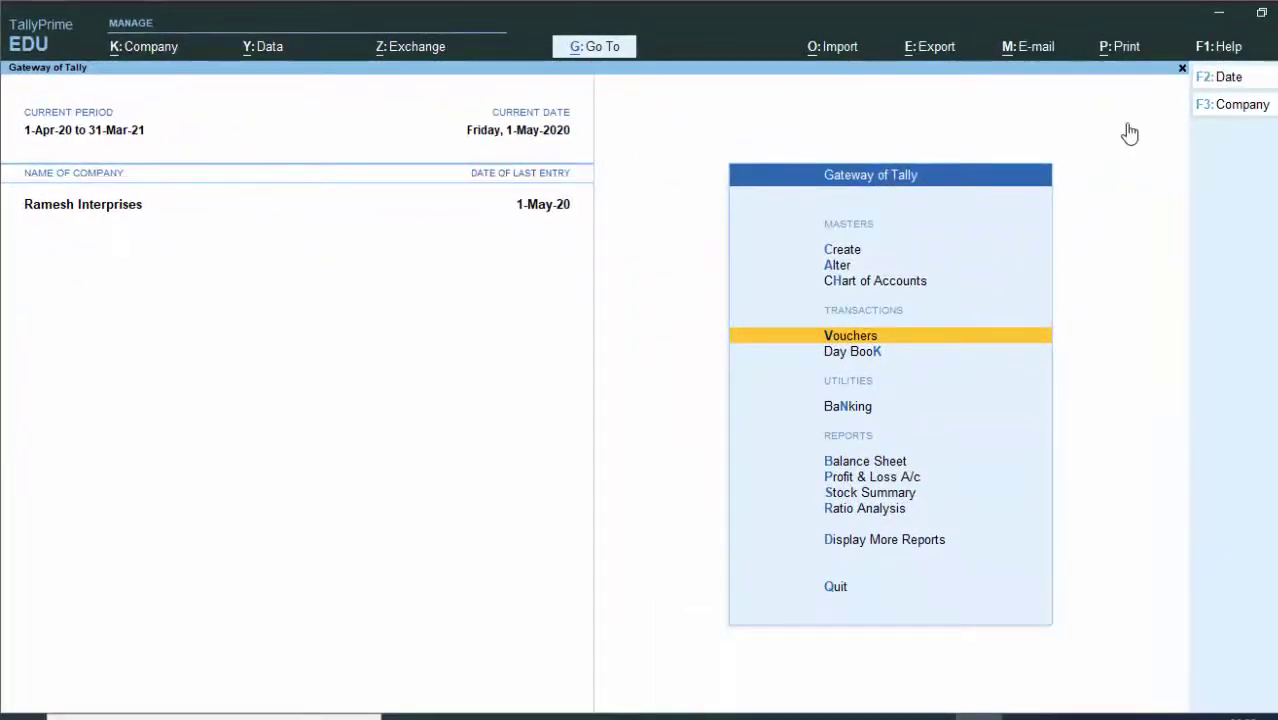
- Start a receipt voucher dated 1-May-20 and credit Capital A/c with 15,000
{"action": "key", "text": "Return"}
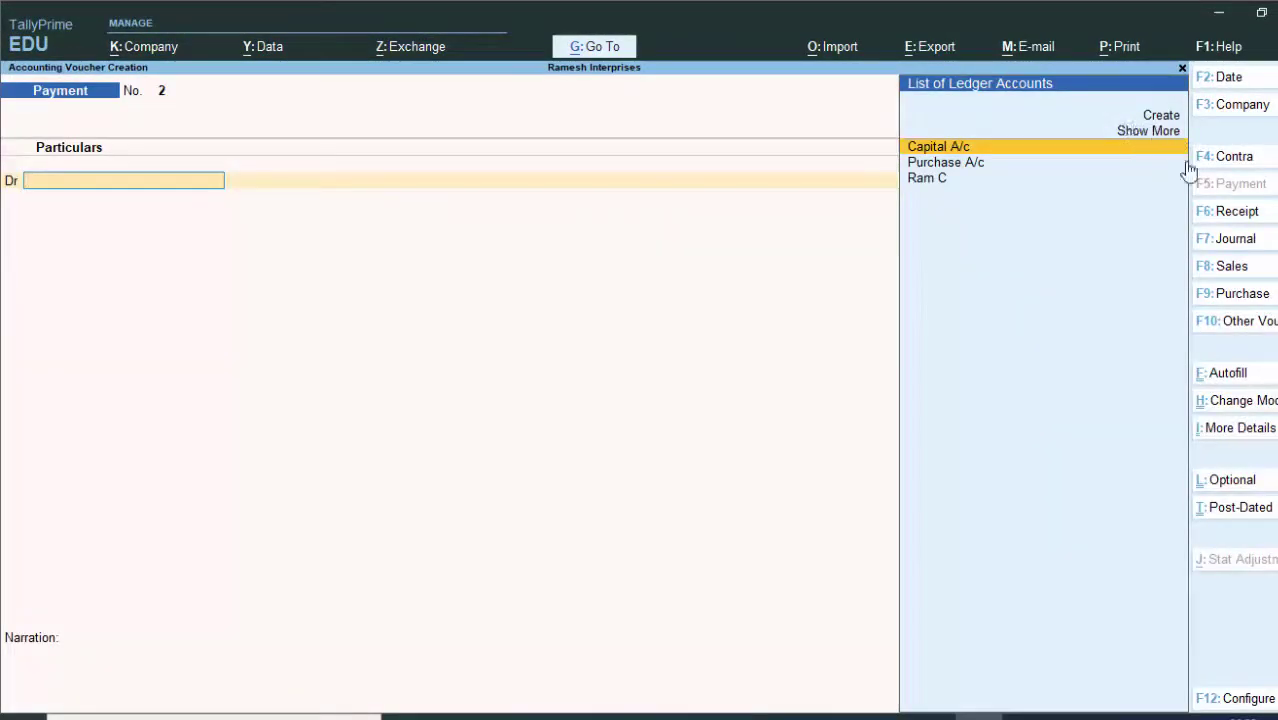
{"action": "left_click", "coordinate": [1226, 214]}
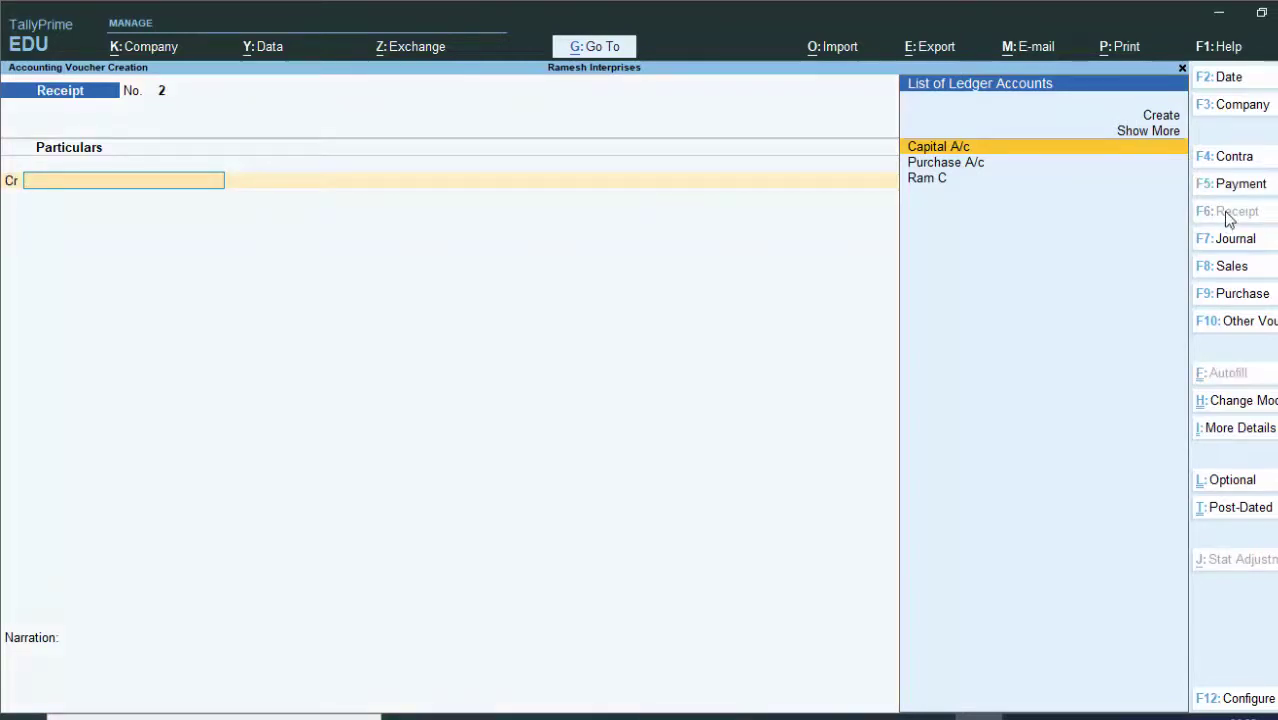
{"action": "key", "text": "Return"}
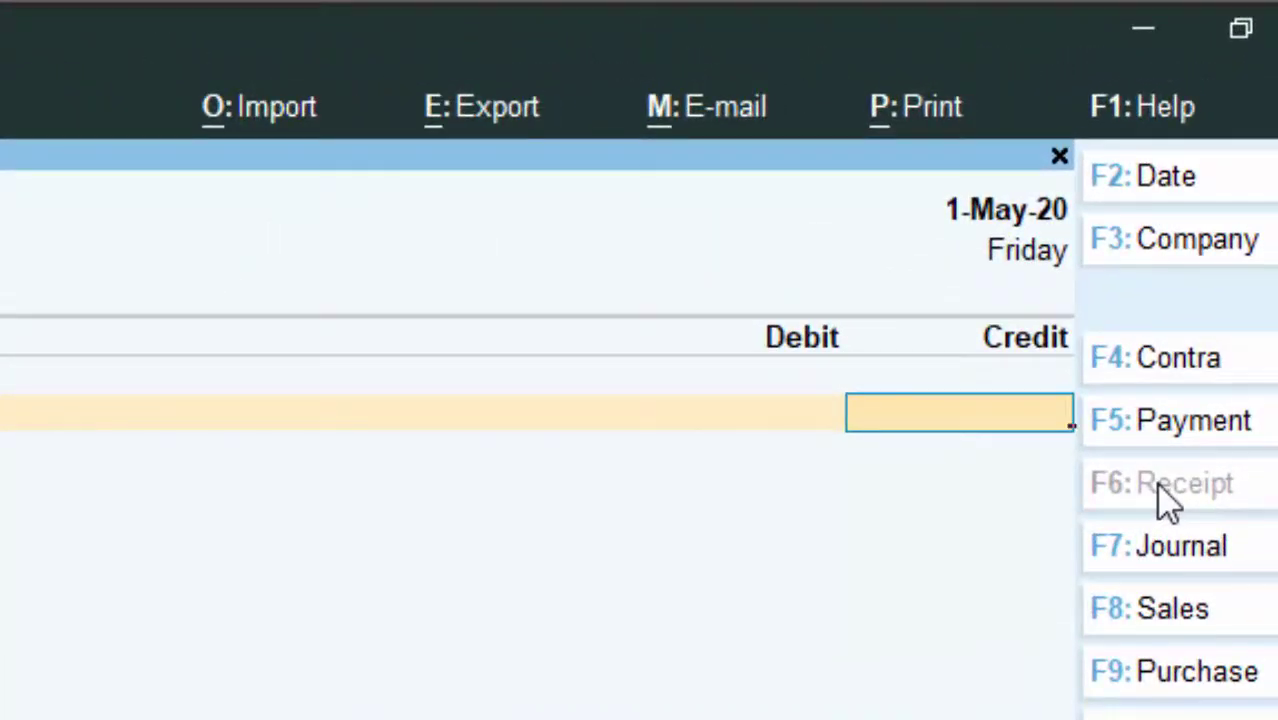
{"action": "type", "text": "15000"}
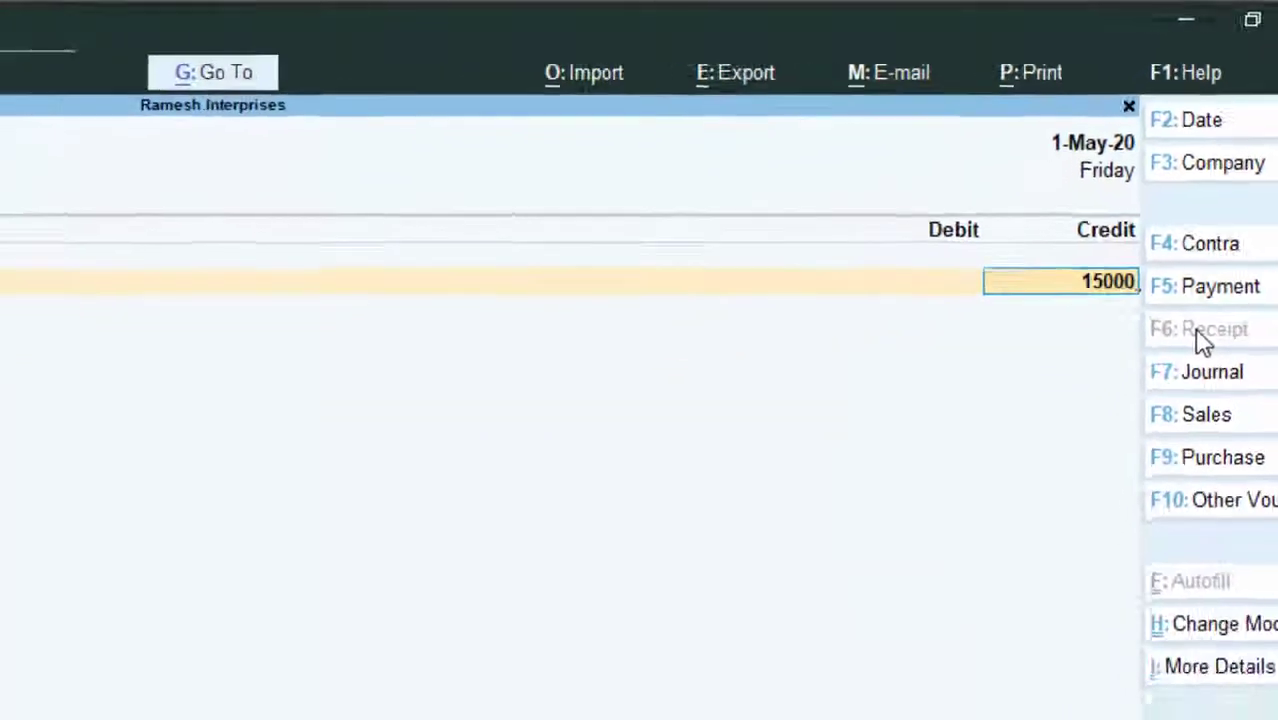
{"action": "key", "text": "Return"}
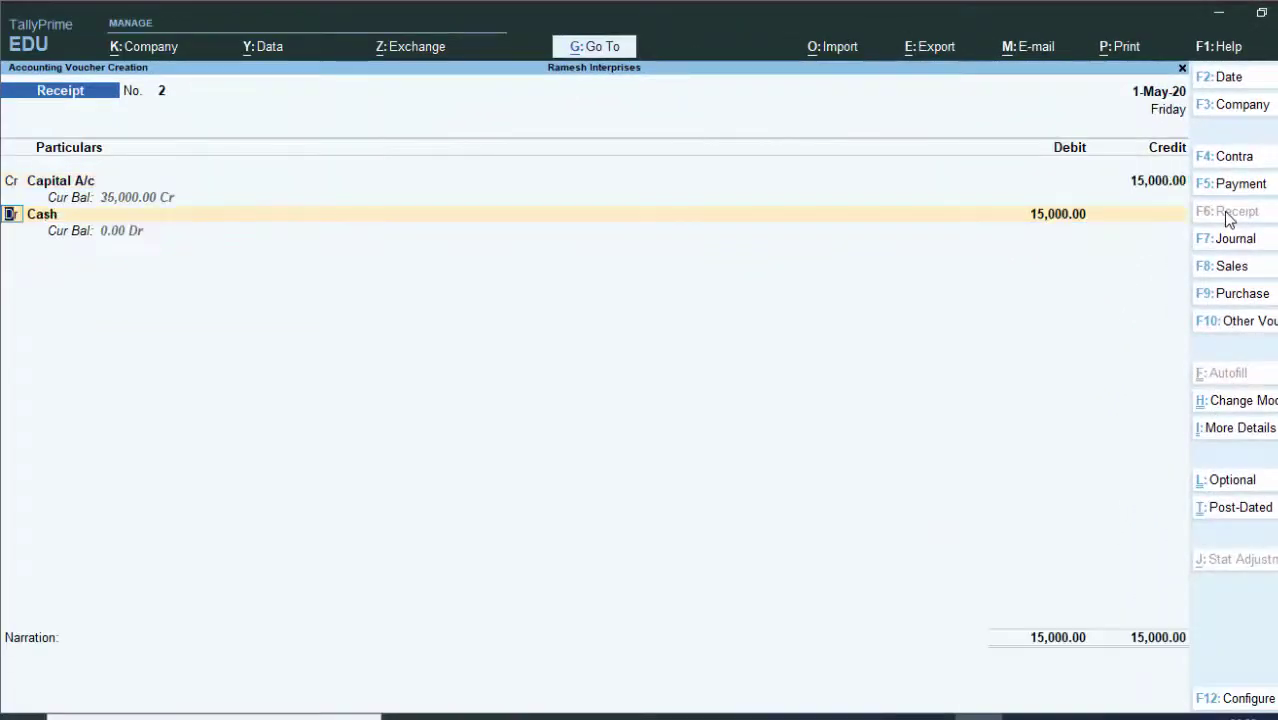
- Keep the 15,000 debit to Cash, save the receipt voucher without a narration and leave voucher entry
{"action": "key", "text": "Return"}
{"action": "key", "text": "Return"}
{"action": "key", "text": "Return"}
{"action": "key", "text": "Return"}
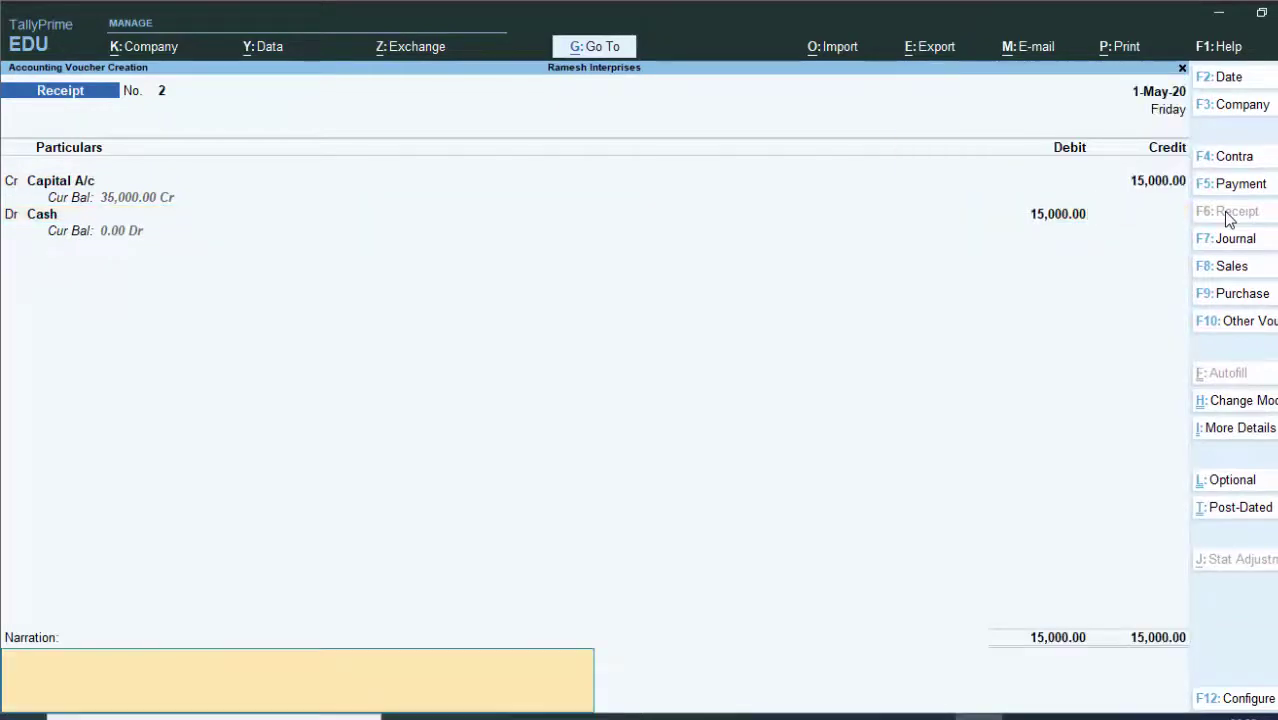
{"action": "key", "text": "Return"}
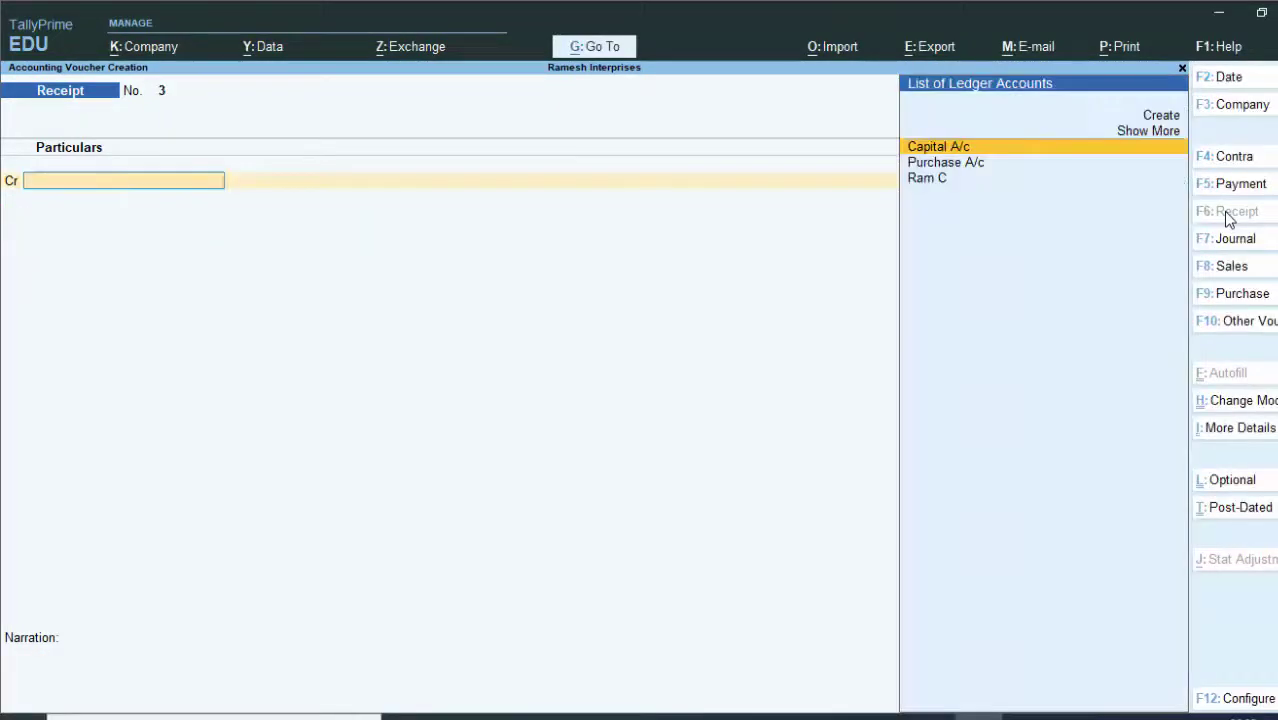
{"action": "key", "text": "Escape"}
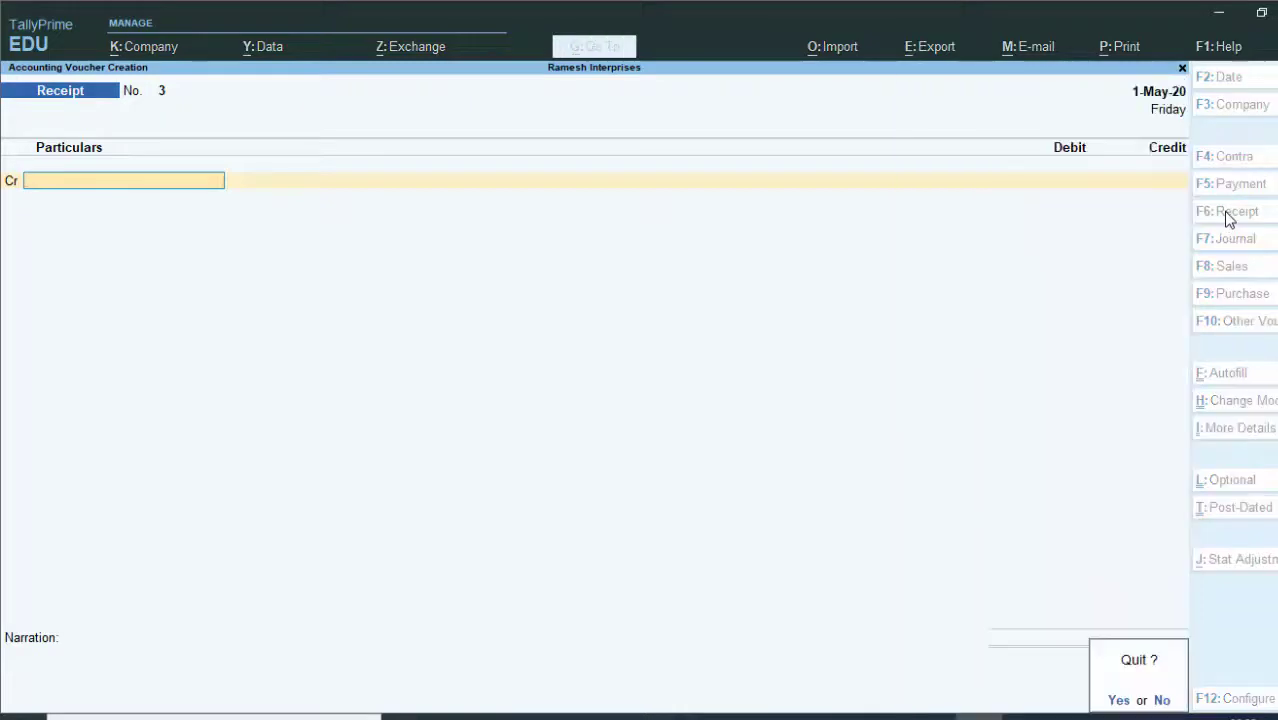
{"action": "key", "text": "Return"}
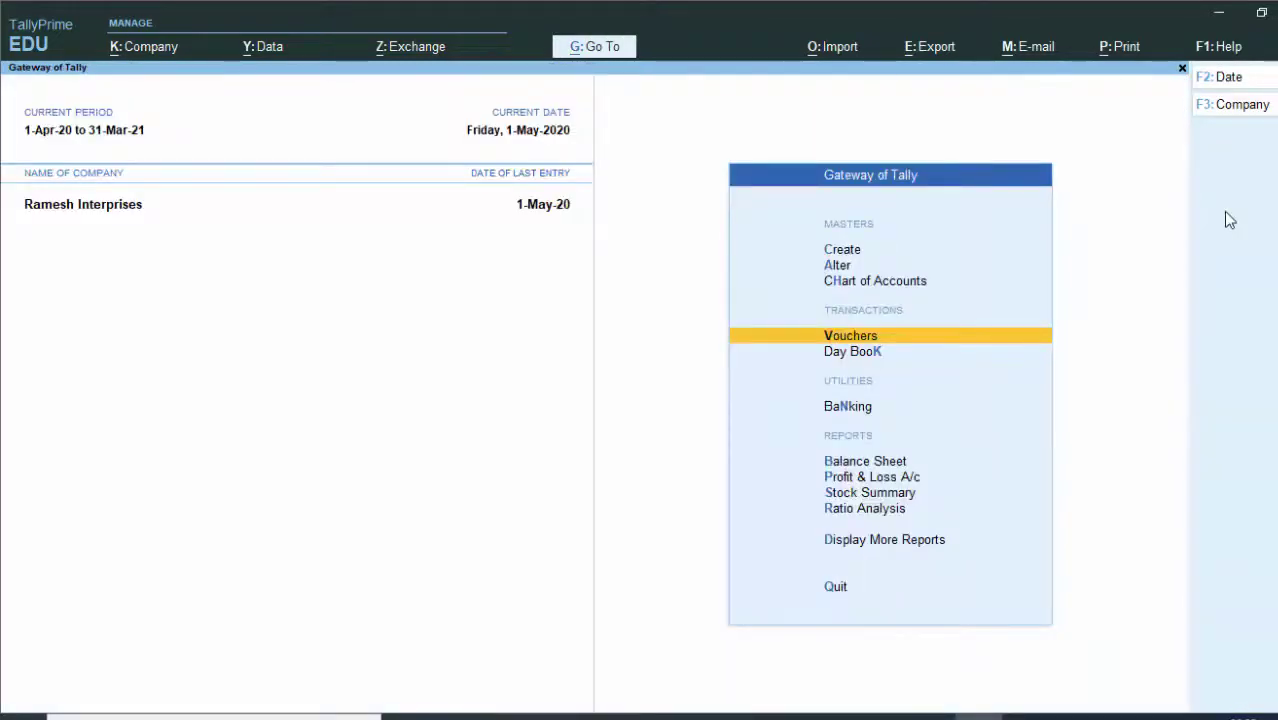